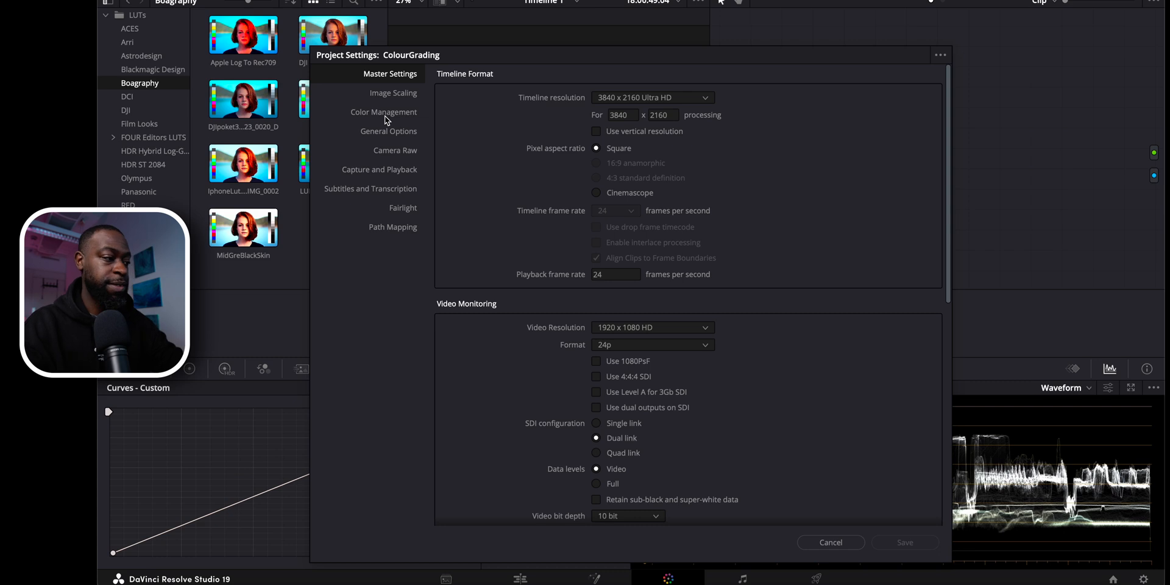
# Review the project's Color Management settings and the available output color spaces, leaving them as they are.
pyautogui.click(385, 114)
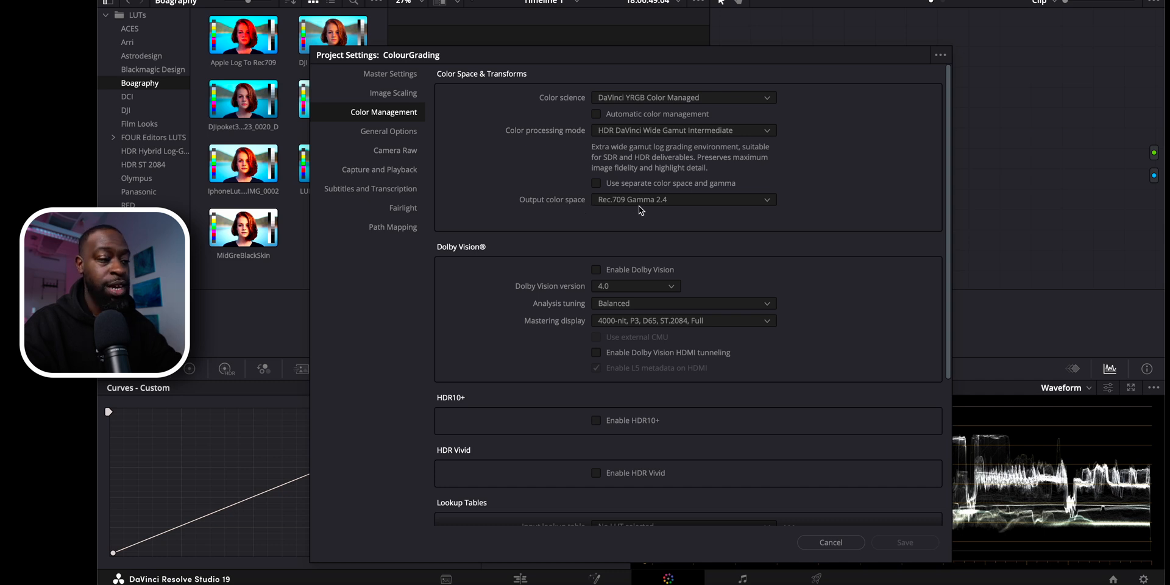
pyautogui.click(682, 203)
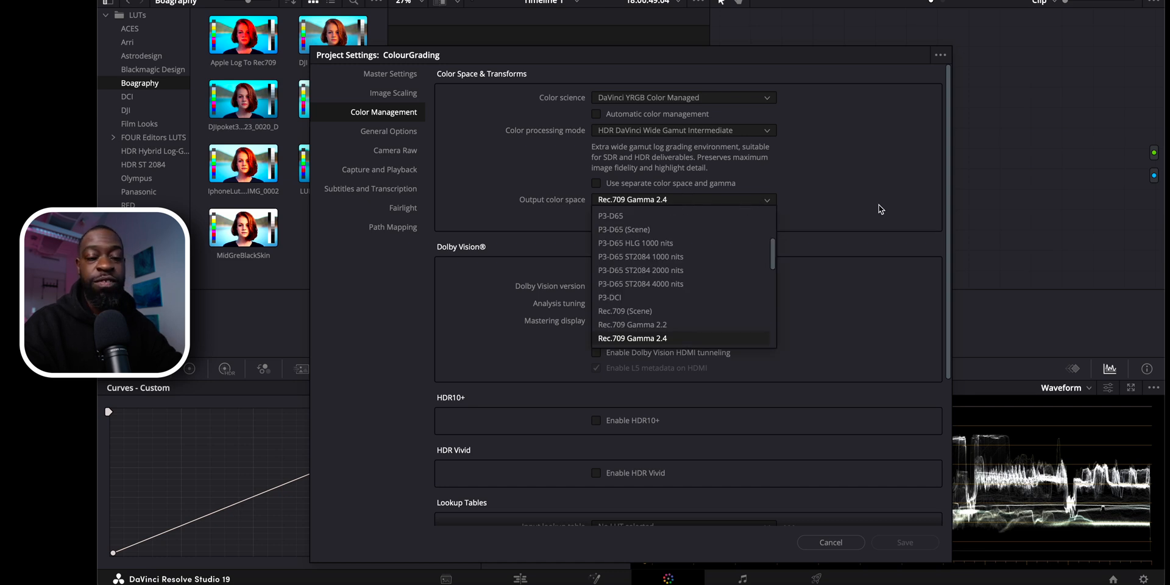
pyautogui.click(831, 279)
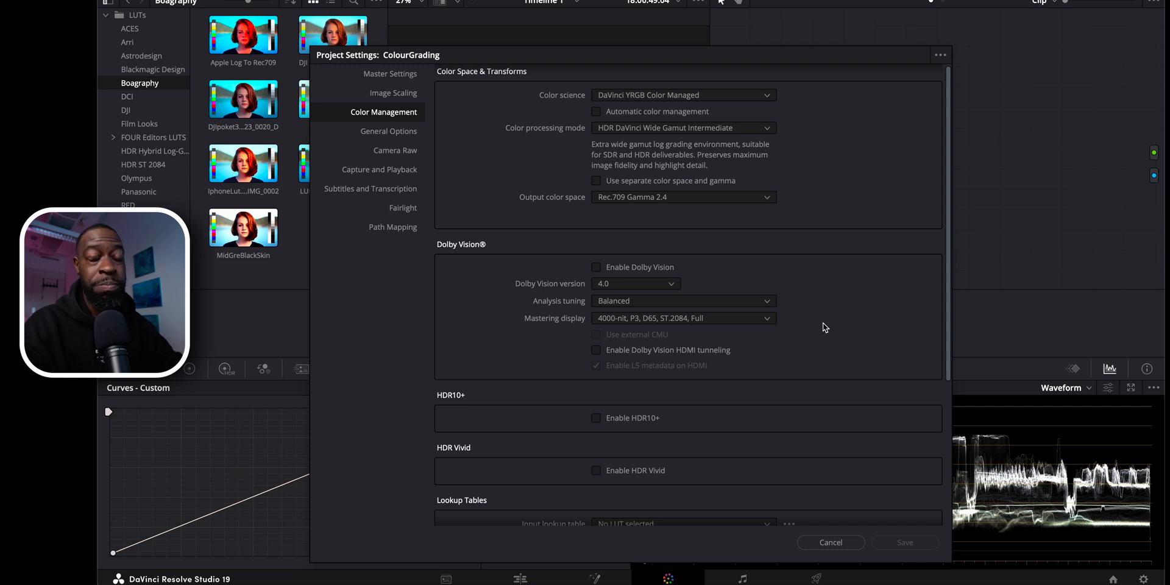
pyautogui.click(828, 544)
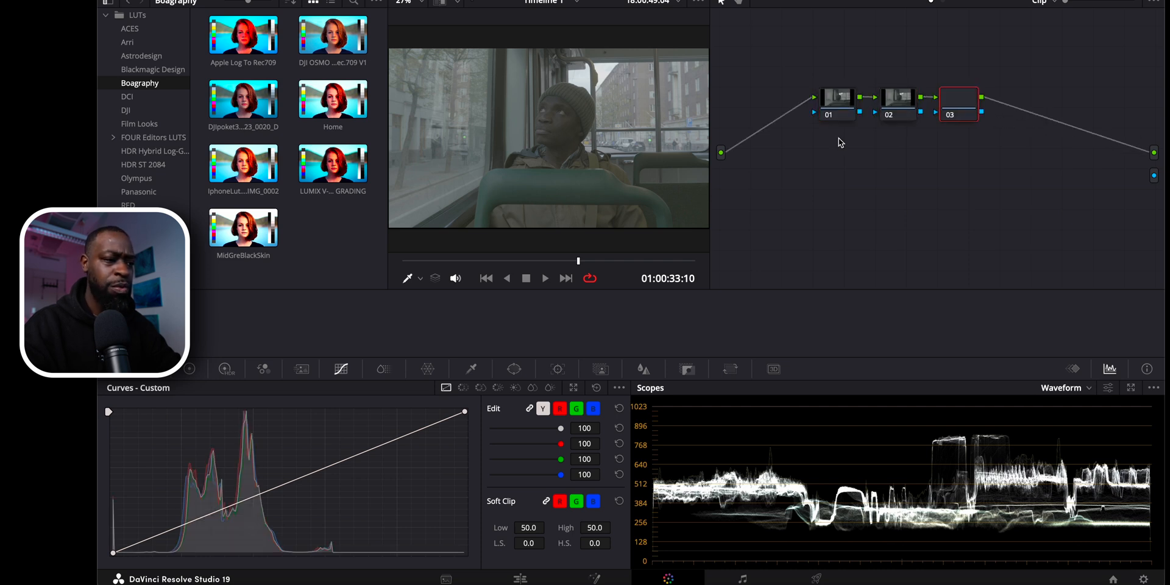
# Rearrange the three nodes into a descending layout, with node 01 highest, node 02 below it and node 03 lowest.
pyautogui.moveTo(836, 101); pyautogui.dragTo(779, 54)
pyautogui.moveTo(970, 110); pyautogui.dragTo(856, 239)
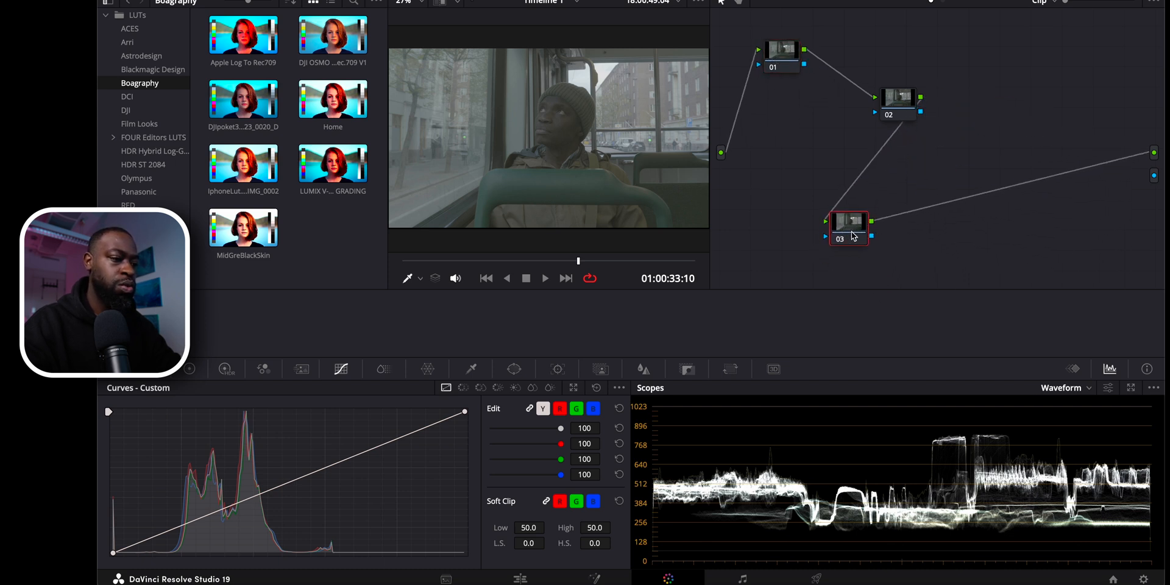
pyautogui.moveTo(896, 101); pyautogui.dragTo(792, 117)
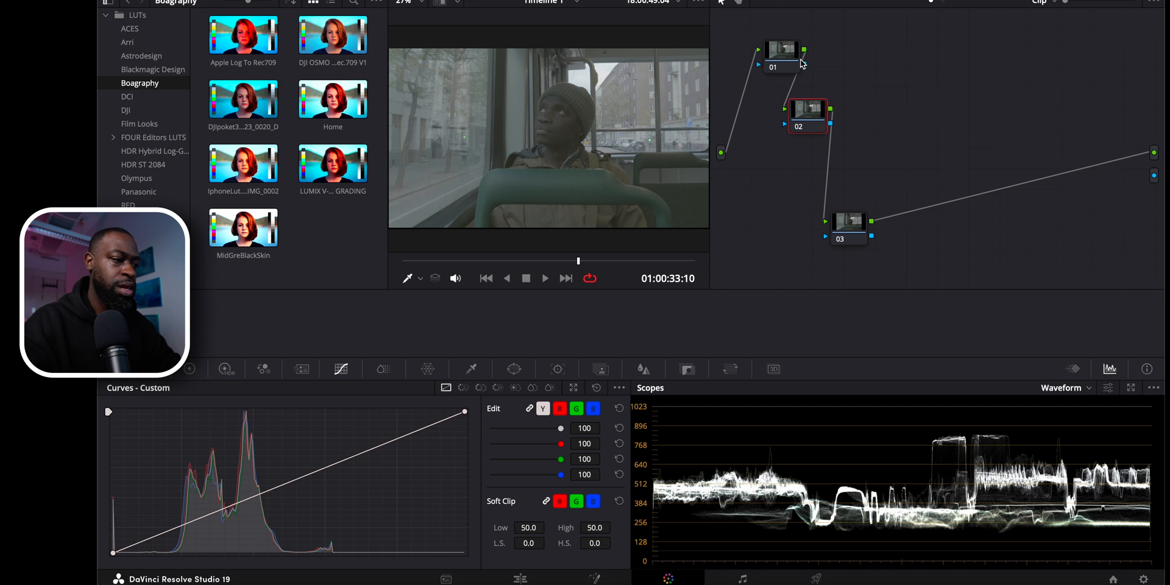
# Label both node 01 and node 03 "cst".
pyautogui.click(786, 61)
pyautogui.doubleClick(786, 61)
pyautogui.write('cst')
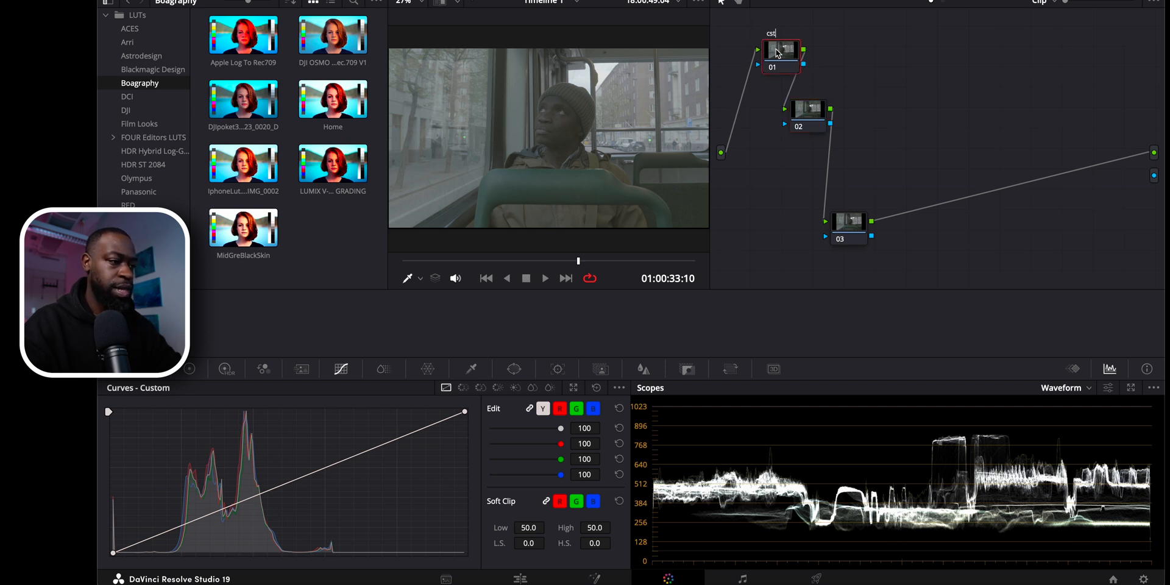
pyautogui.click(848, 226)
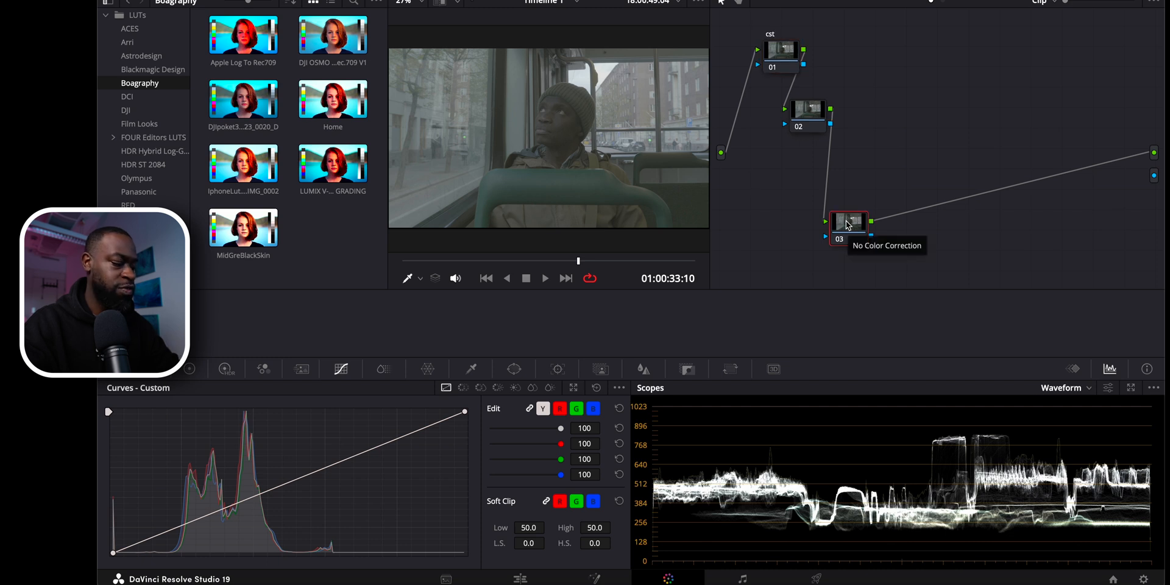
pyautogui.hotkey('alt', 's')
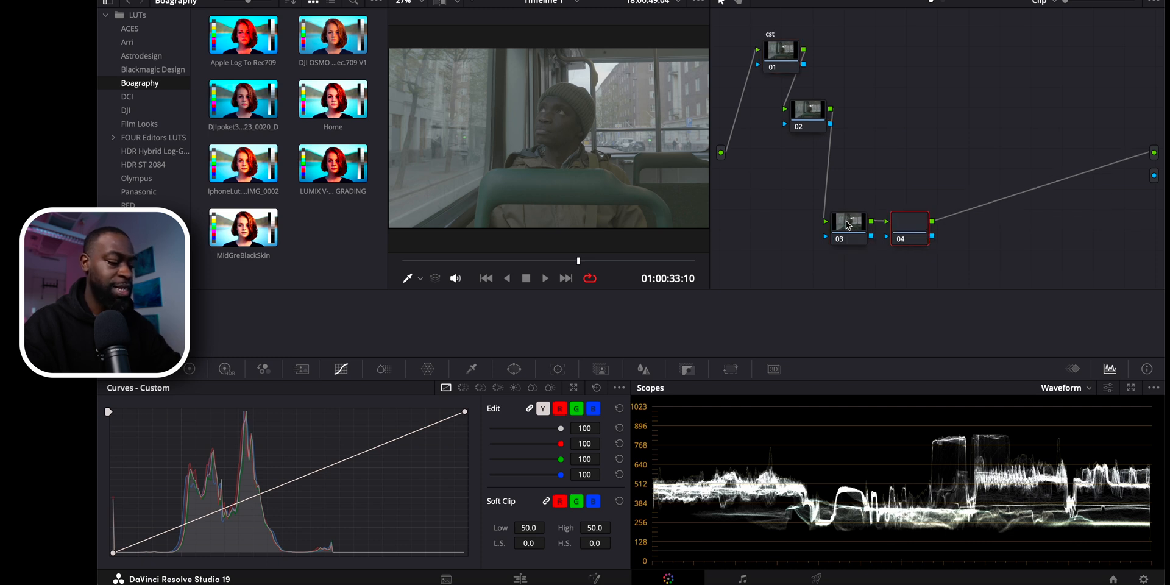
pyautogui.press('Delete')
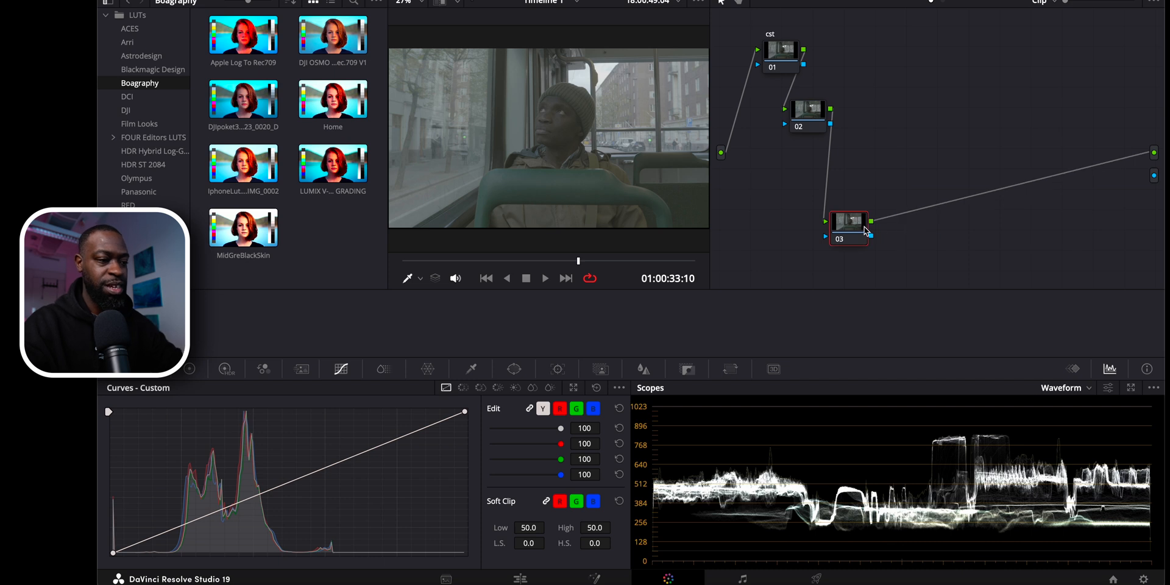
pyautogui.write('cst')
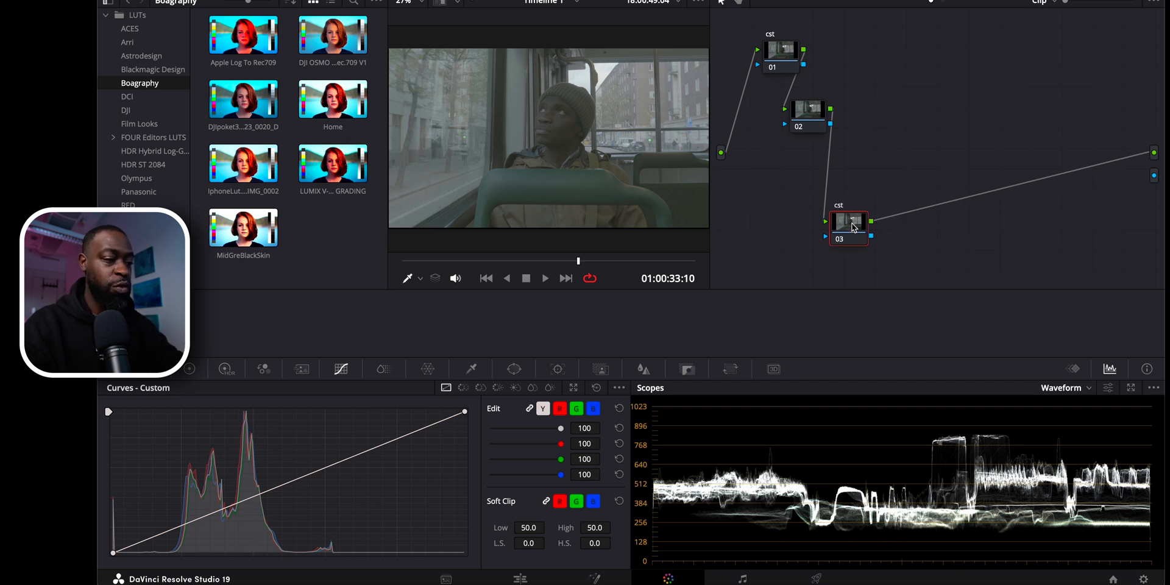
# Apply the Color Space Transform effect to node 01.
pyautogui.click(774, 56)
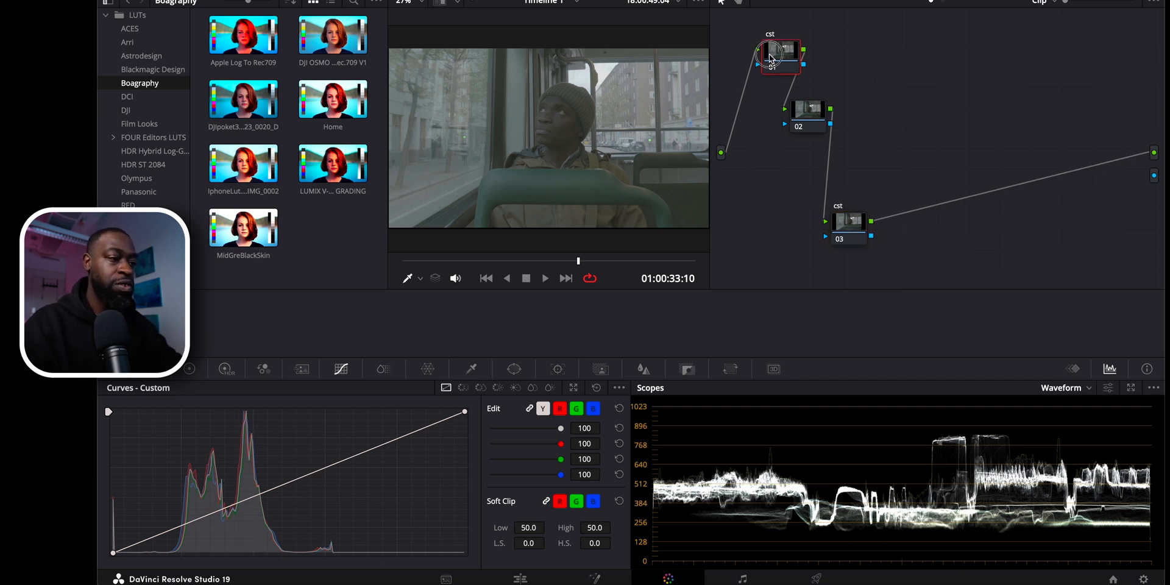
pyautogui.click(1080, 0)
pyautogui.moveTo(1014, 47); pyautogui.dragTo(695, 63)
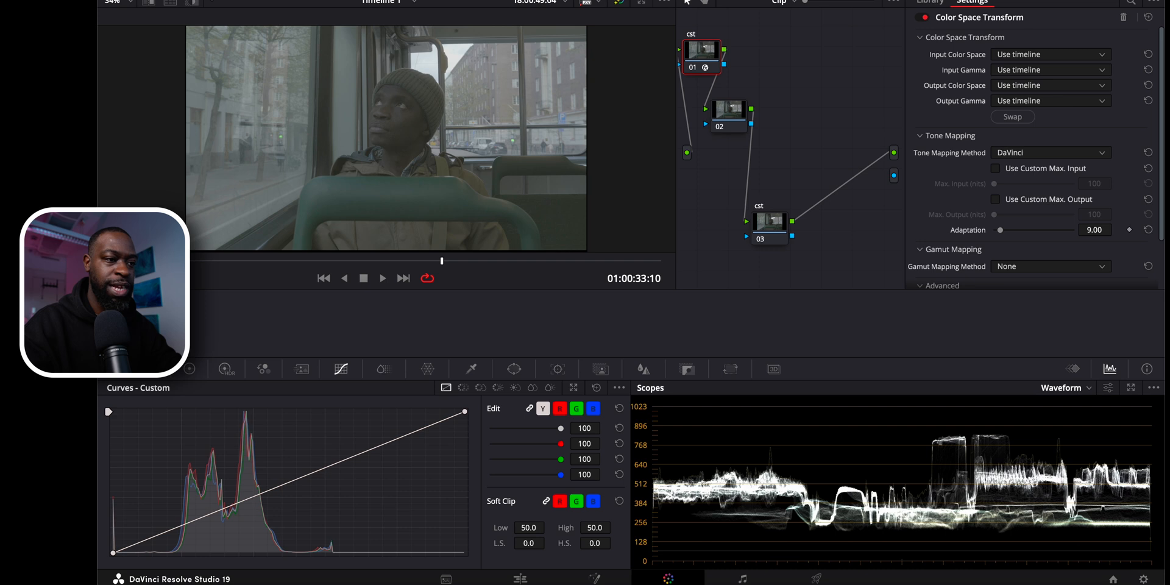
pyautogui.click(1080, 0)
pyautogui.click(1080, 0)
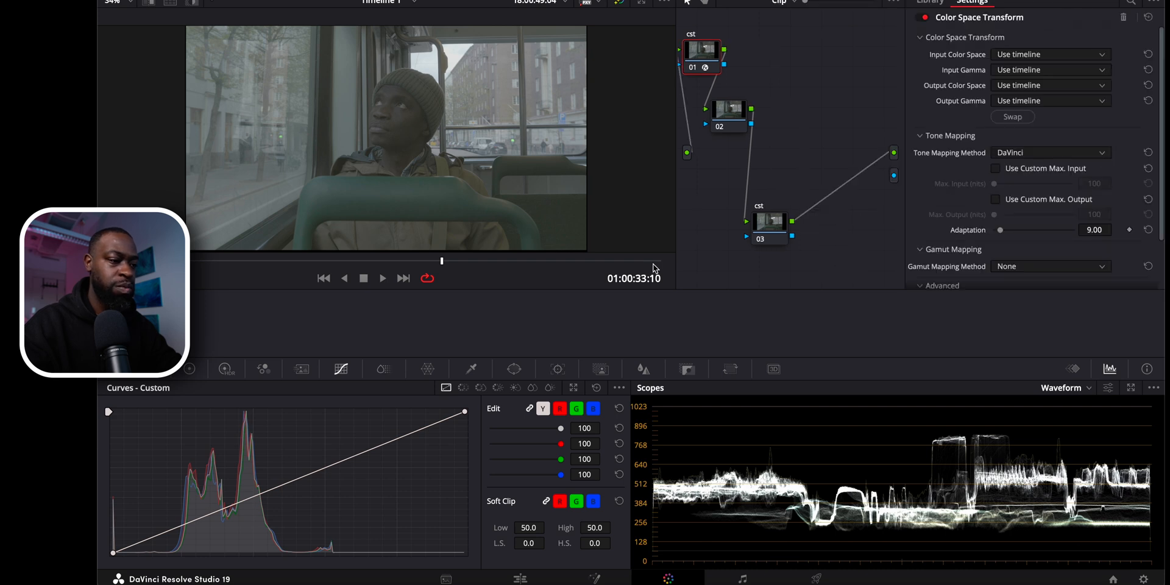
# Apply the Color Space Transform effect to node 03.
pyautogui.click(764, 237)
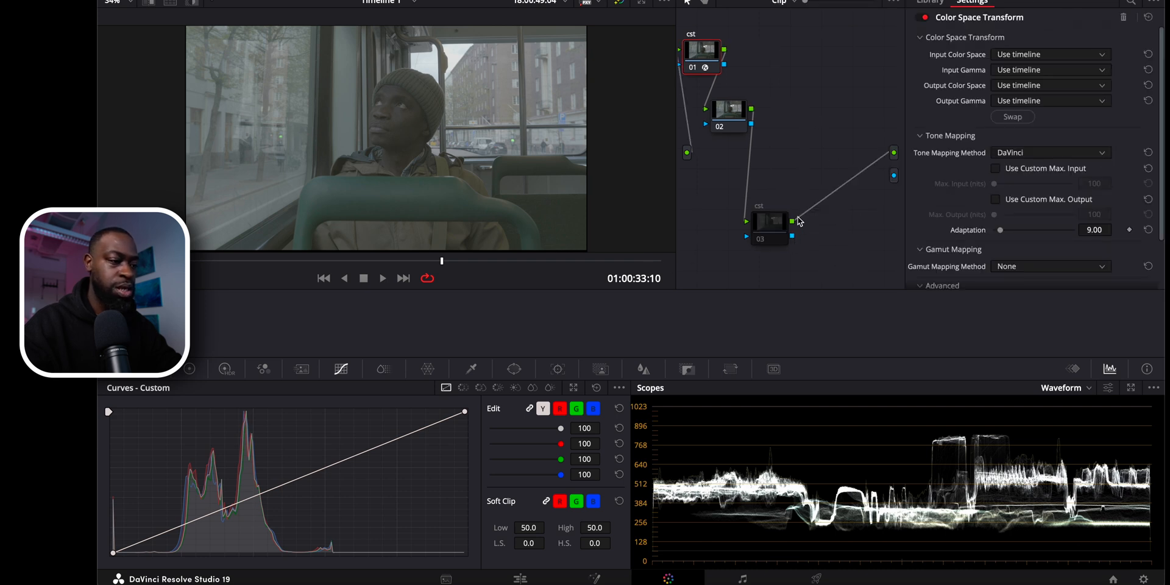
pyautogui.click(754, 238)
pyautogui.click(930, 2)
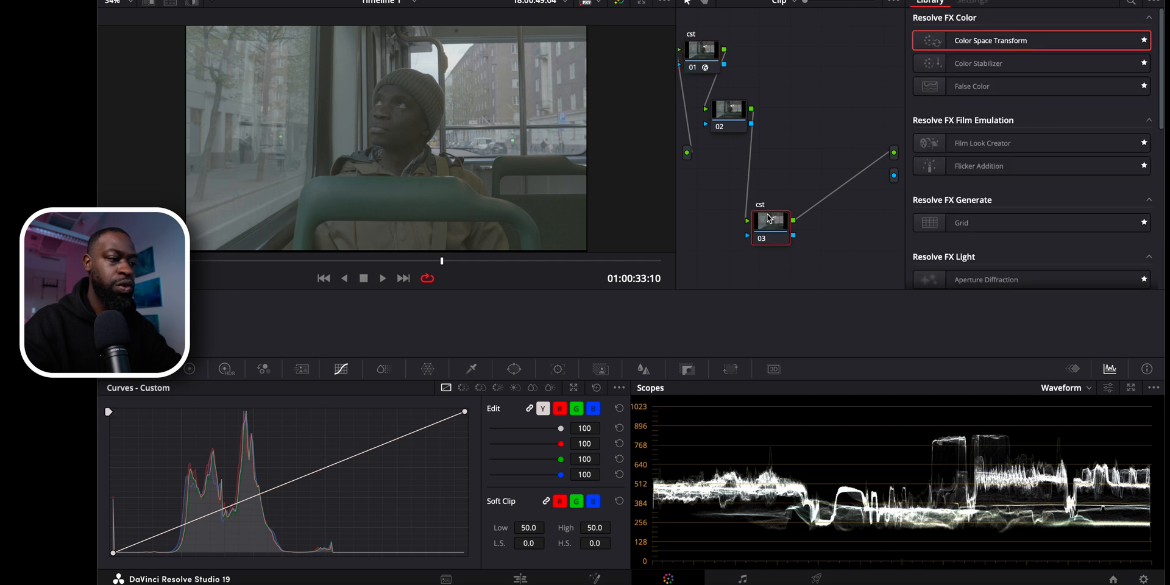
pyautogui.moveTo(1043, 40); pyautogui.dragTo(774, 241)
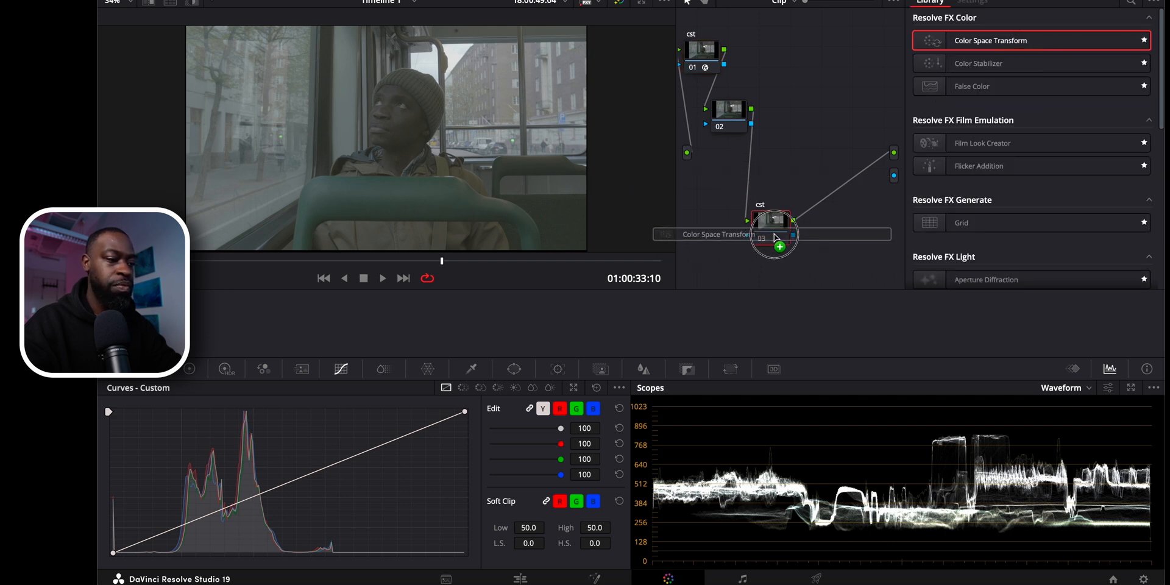
# Set node 01's input color space to Panasonic V-Gamut and its input gamma to Panasonic V-Log.
pyautogui.click(704, 53)
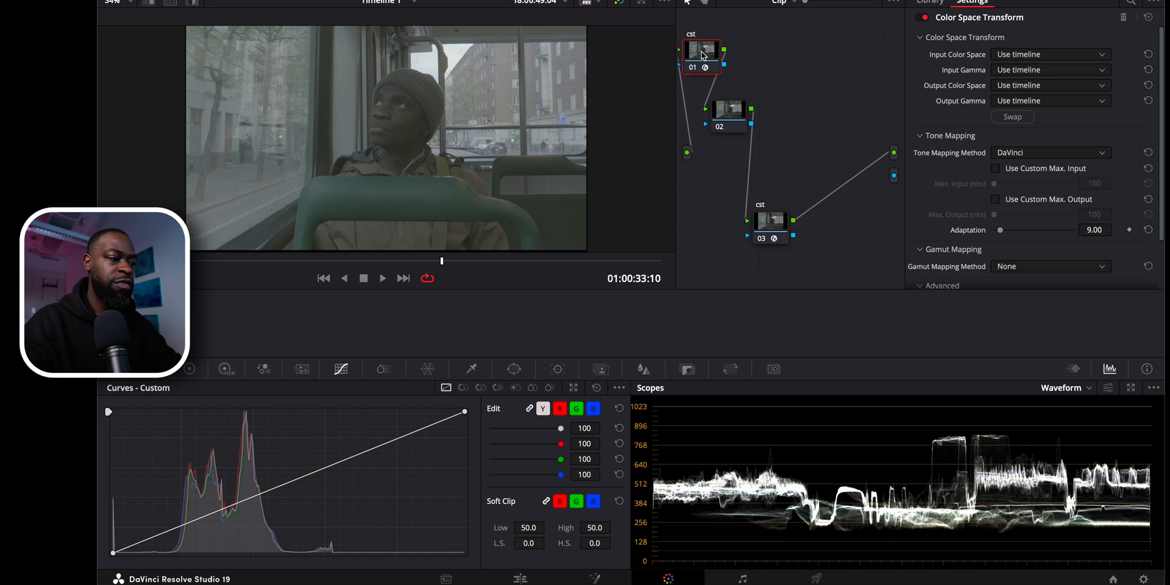
pyautogui.click(1026, 56)
pyautogui.press('p')
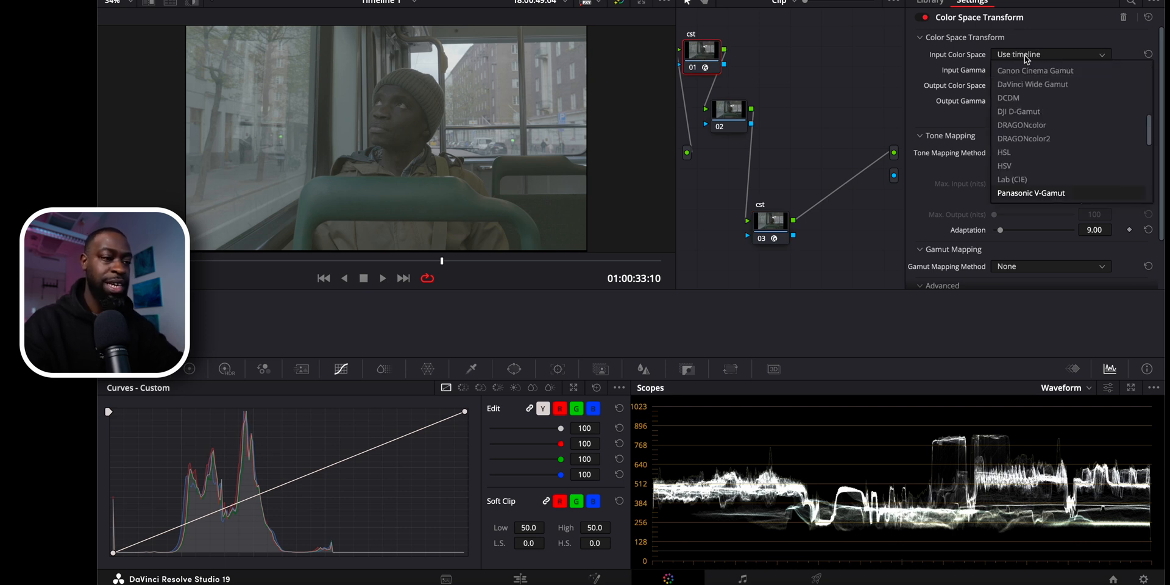
pyautogui.press('Return')
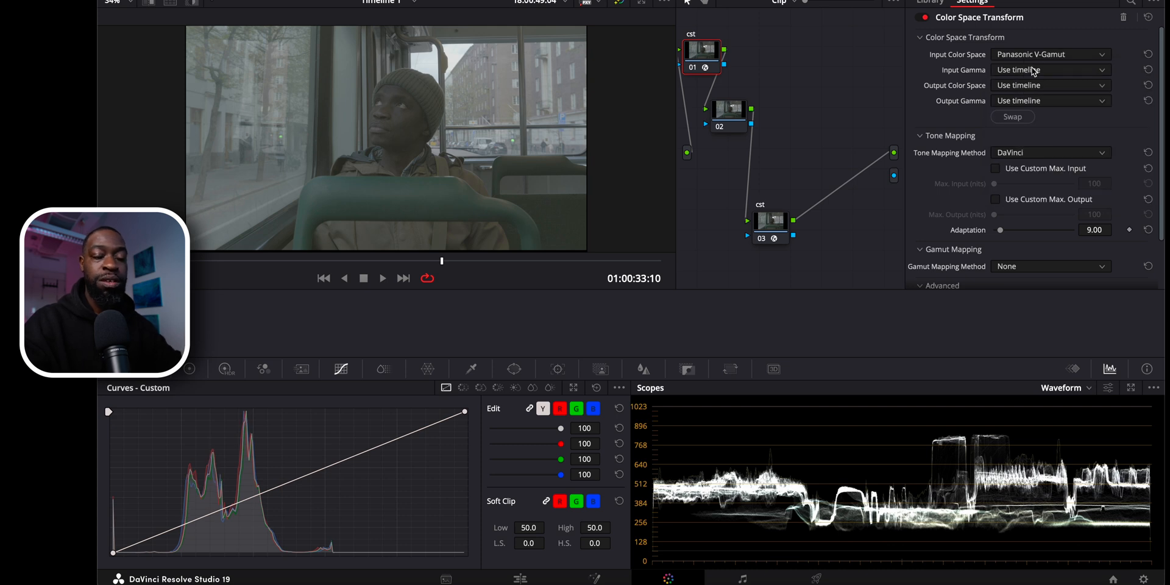
pyautogui.click(1034, 70)
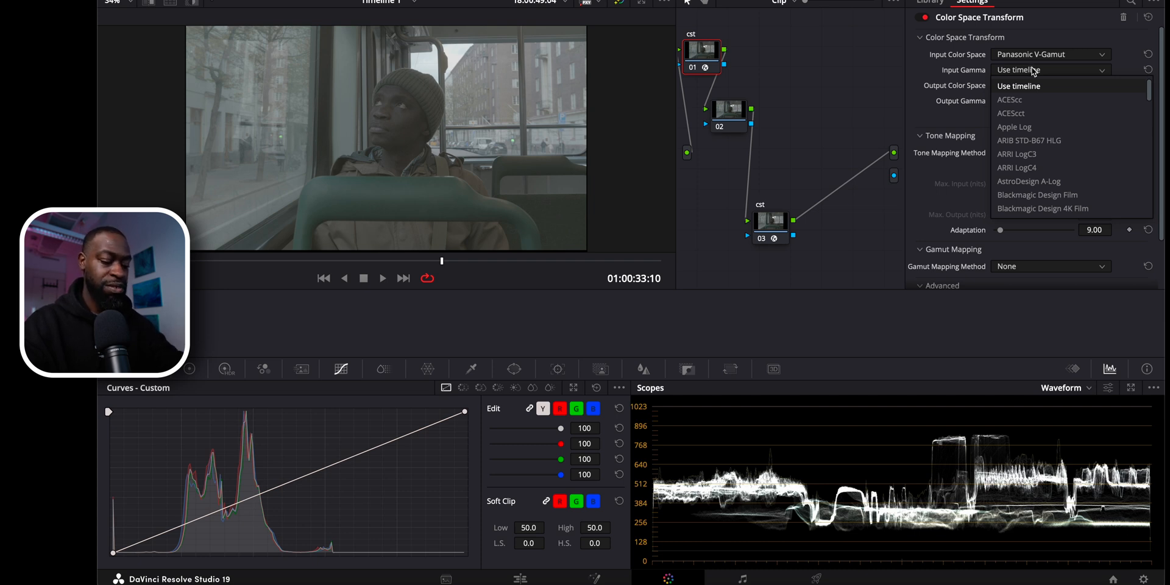
pyautogui.press('p')
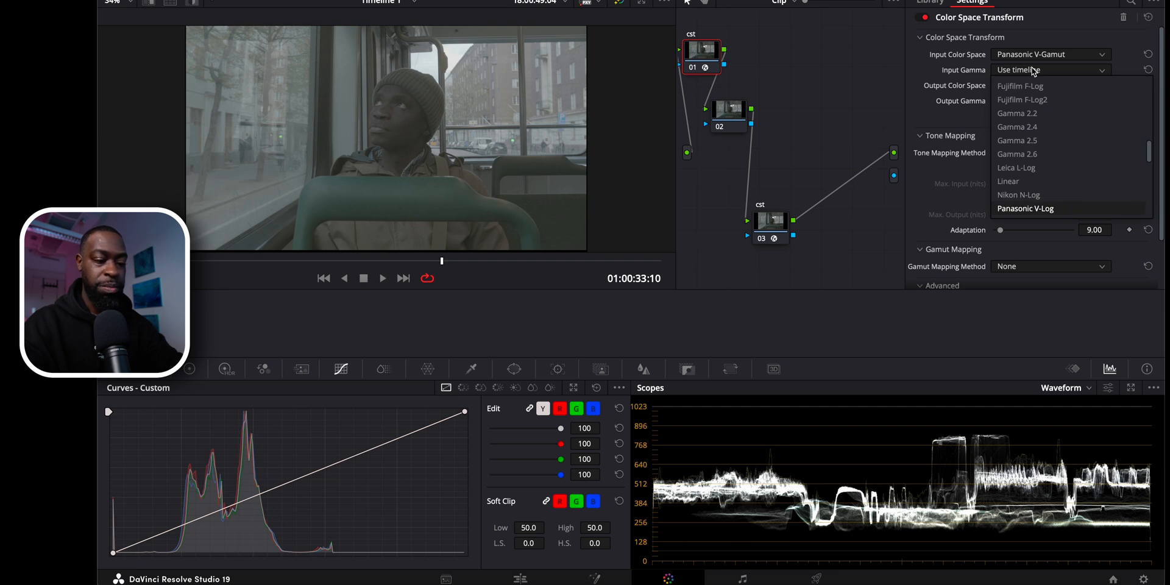
pyautogui.press('Return')
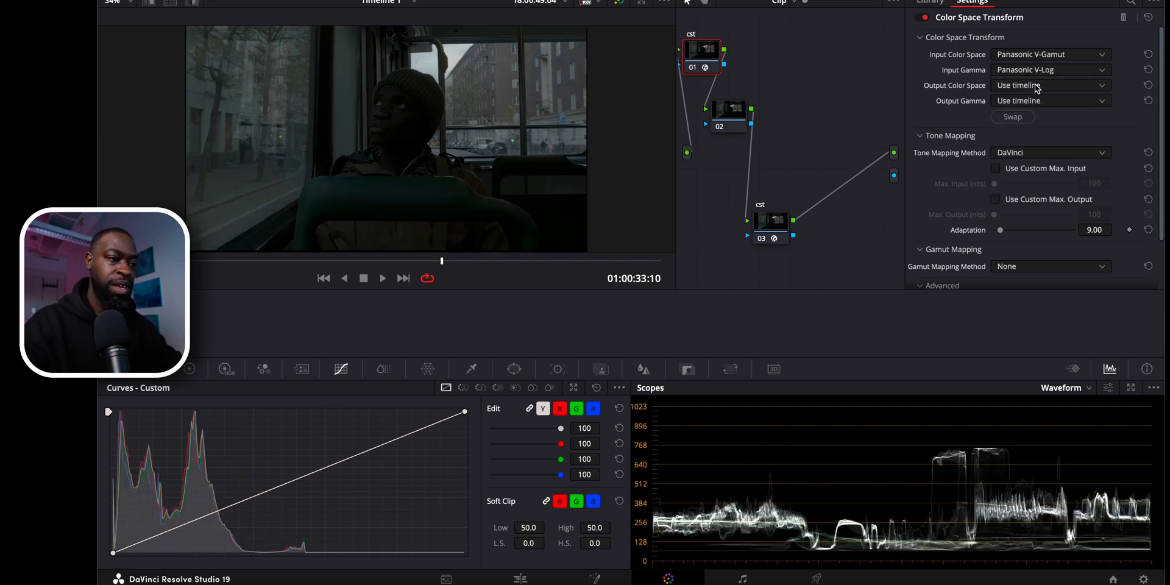
# Set node 01's output color space to DaVinci Wide Gamut and its output gamma to DaVinci Intermediate.
pyautogui.click(1037, 89)
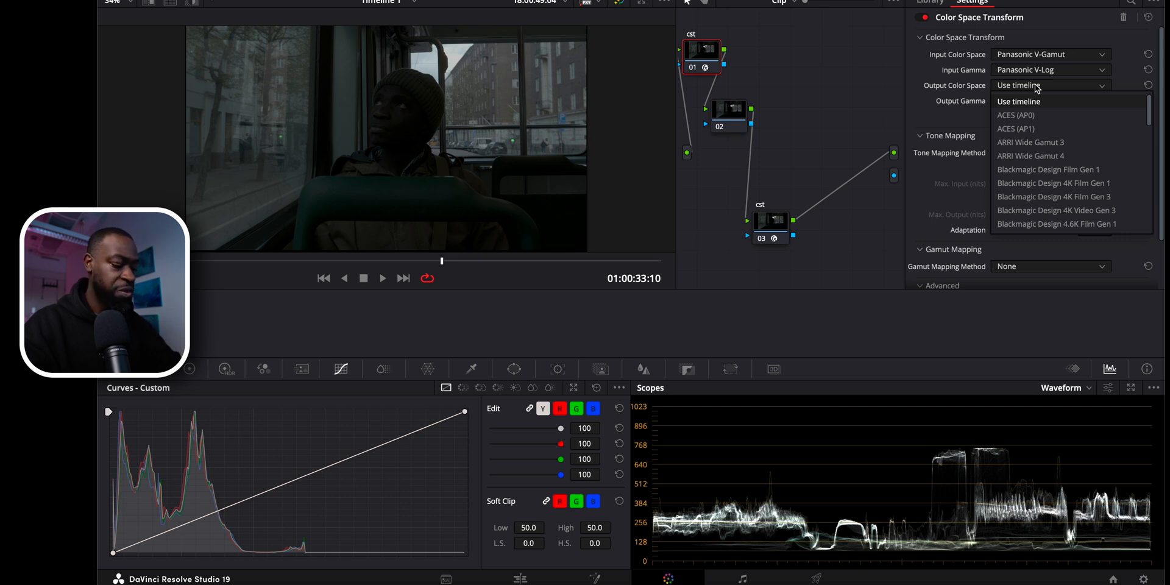
pyautogui.press('d')
pyautogui.press('Return')
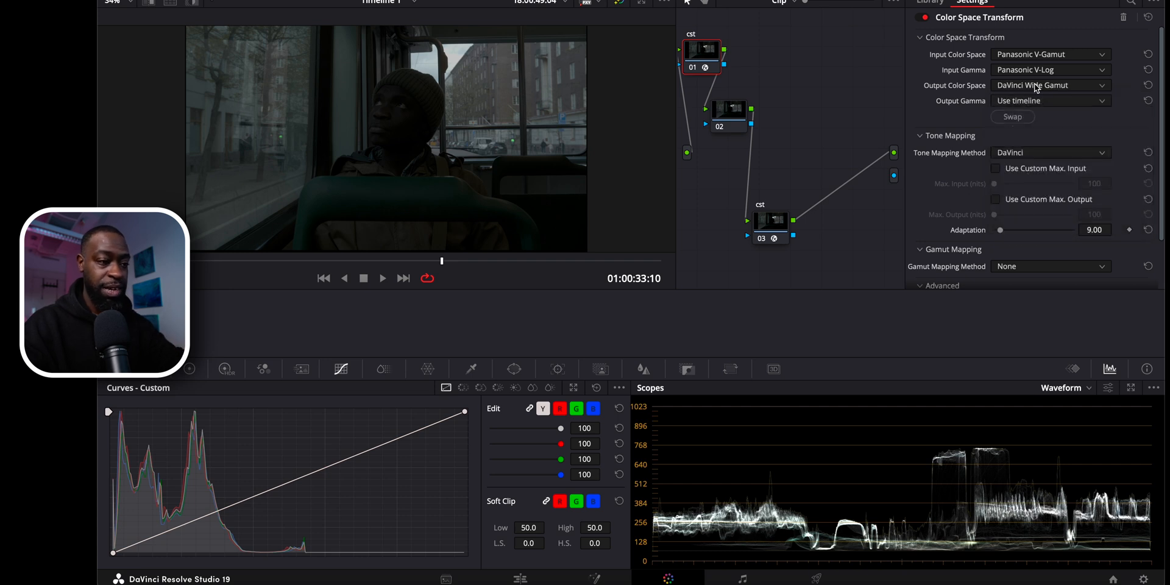
pyautogui.click(1033, 101)
pyautogui.press('d')
pyautogui.scroll(1, 1037, 105)
pyautogui.scroll(-2, 1057, 210)
pyautogui.scroll(3, 1044, 109)
pyautogui.click(1043, 106)
pyautogui.scroll(-1, 1043, 106)
pyautogui.scroll(1, 1044, 101)
pyautogui.click(1043, 100)
pyautogui.press('d')
pyautogui.press('Return')
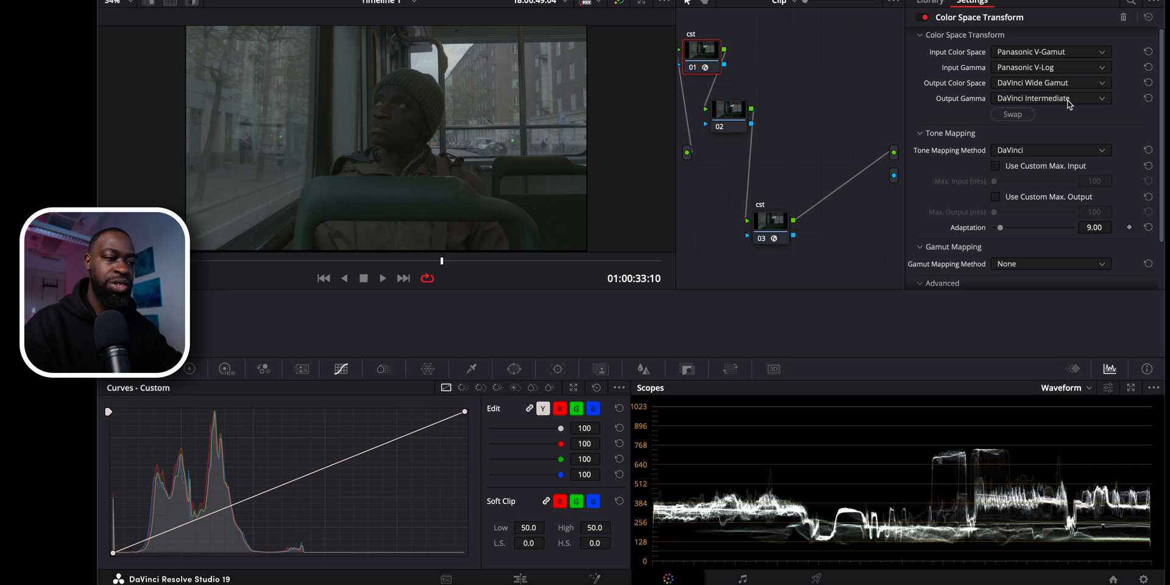
# Set node 03's input color space to DaVinci Wide Gamut and its input gamma to DaVinci Intermediate.
pyautogui.click(776, 225)
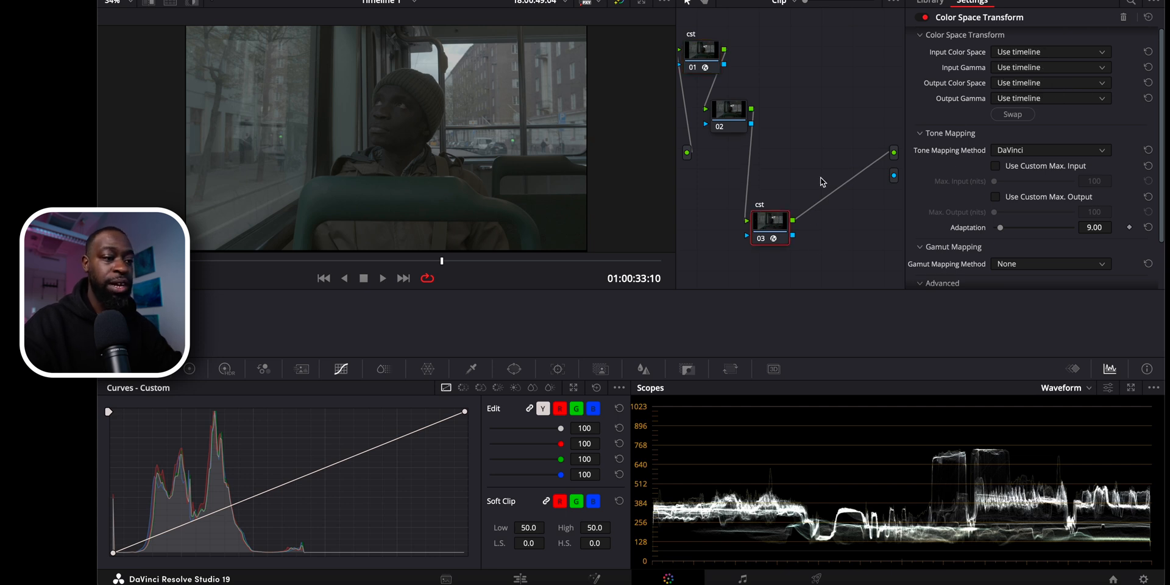
pyautogui.click(1043, 56)
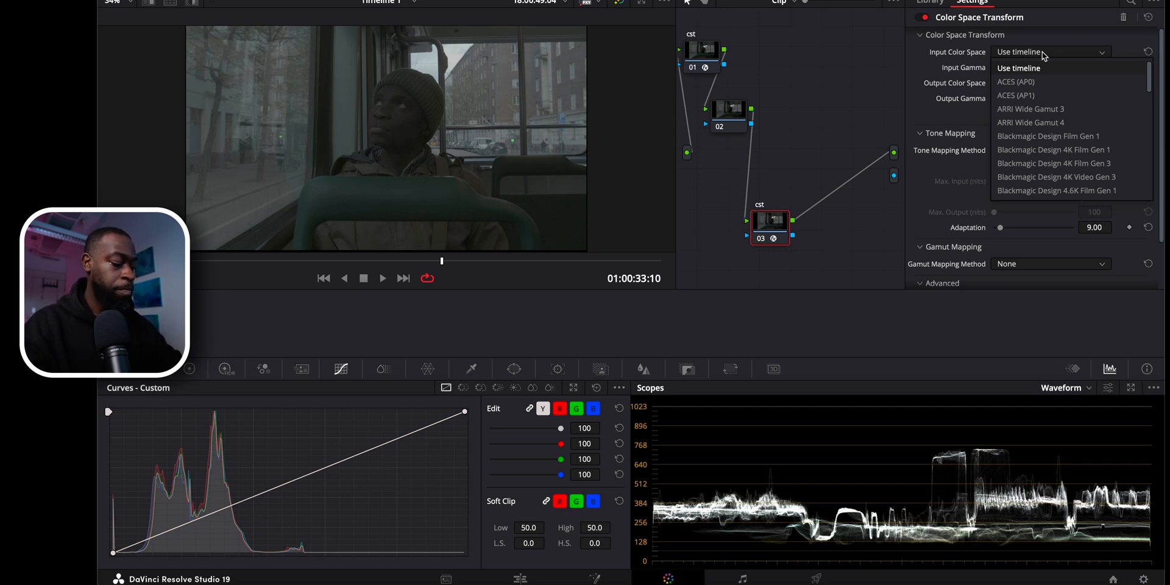
pyautogui.press('d')
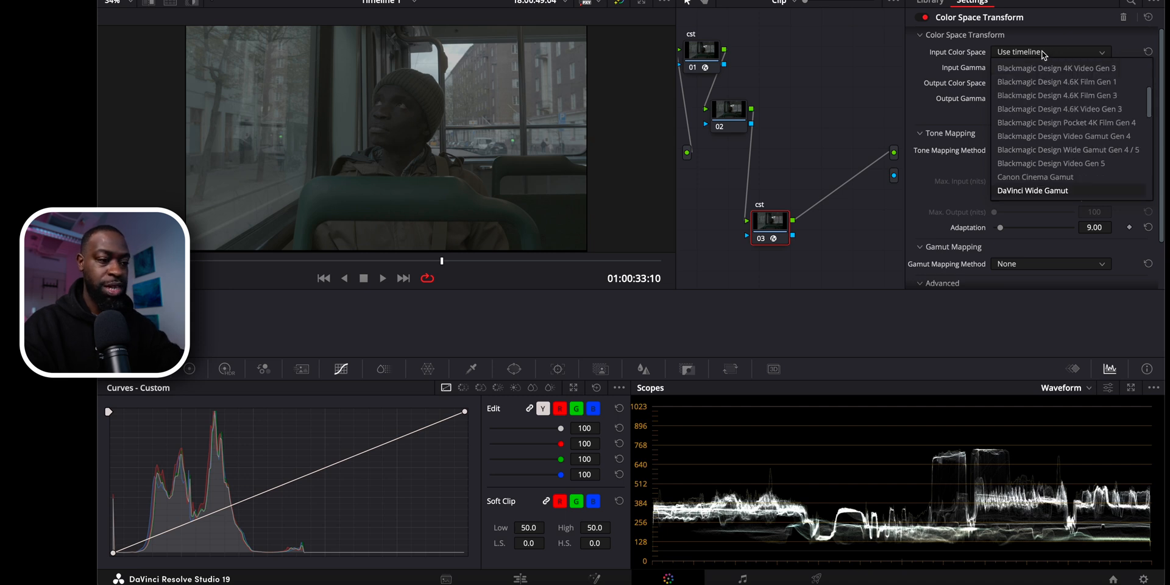
pyautogui.press('Return')
pyautogui.click(1043, 67)
pyautogui.press('d')
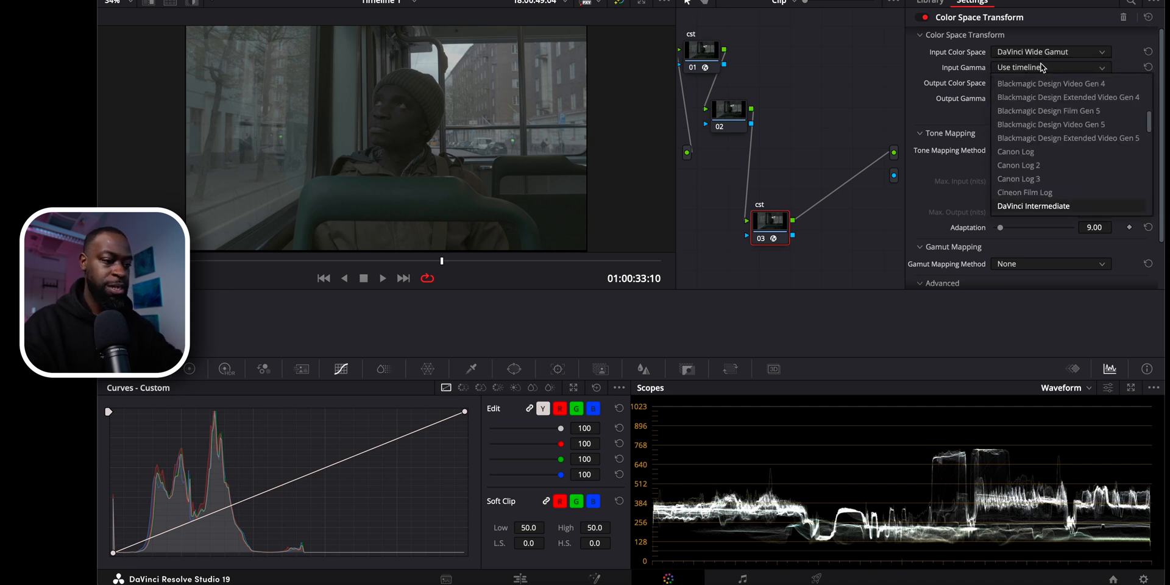
pyautogui.press('Return')
# Set node 03's output color space to Rec.709 and output gamma to Gamma 2.4, and hide the effect settings.
pyautogui.click(1028, 82)
pyautogui.press('r')
pyautogui.press('Return')
pyautogui.click(1024, 98)
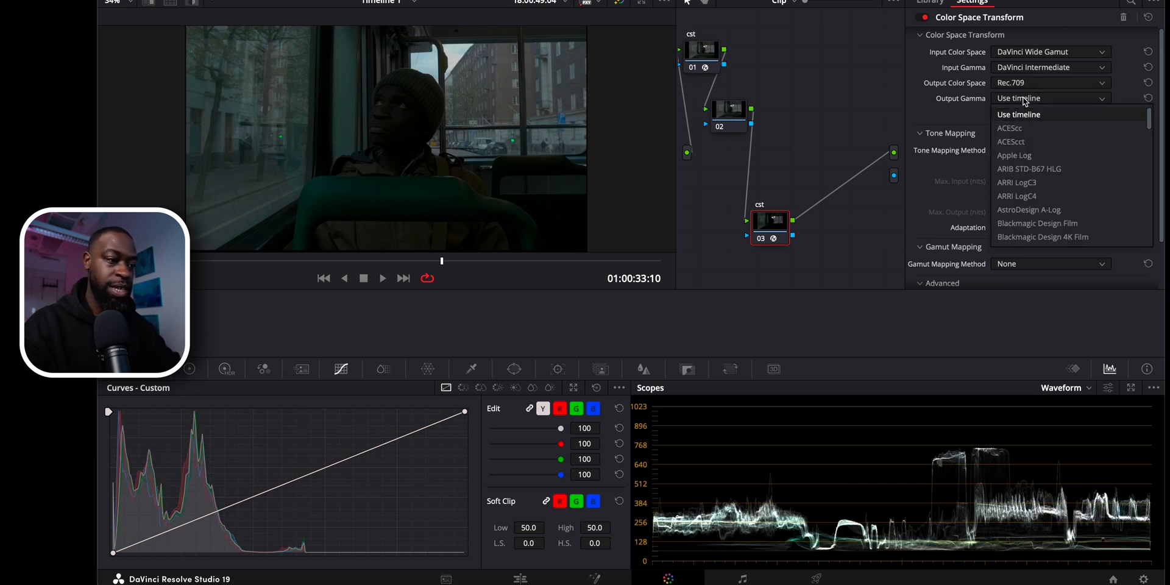
pyautogui.press('r')
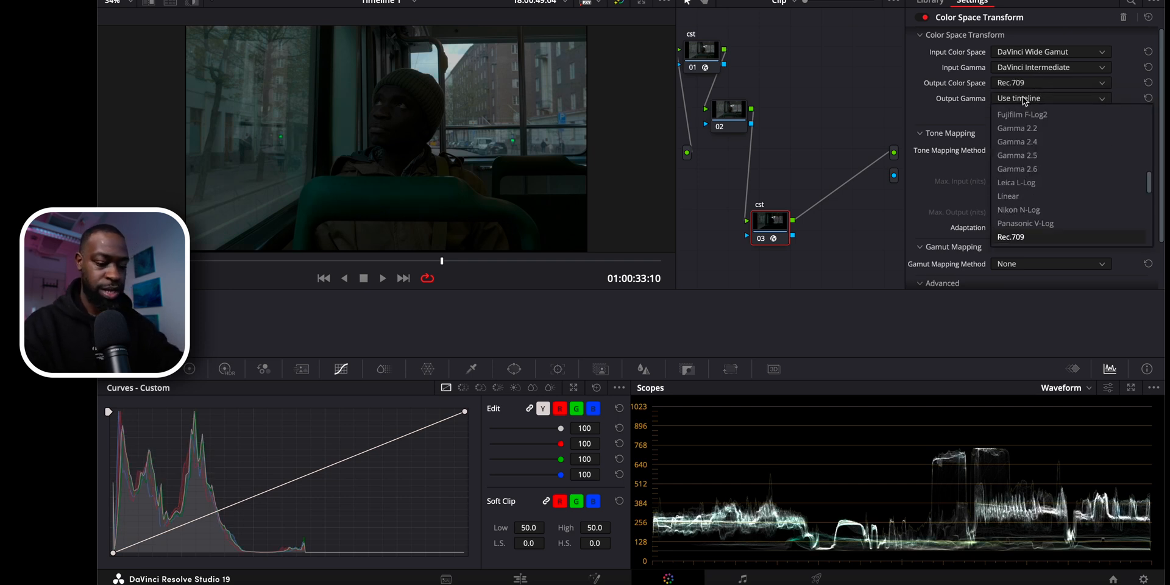
pyautogui.press('g')
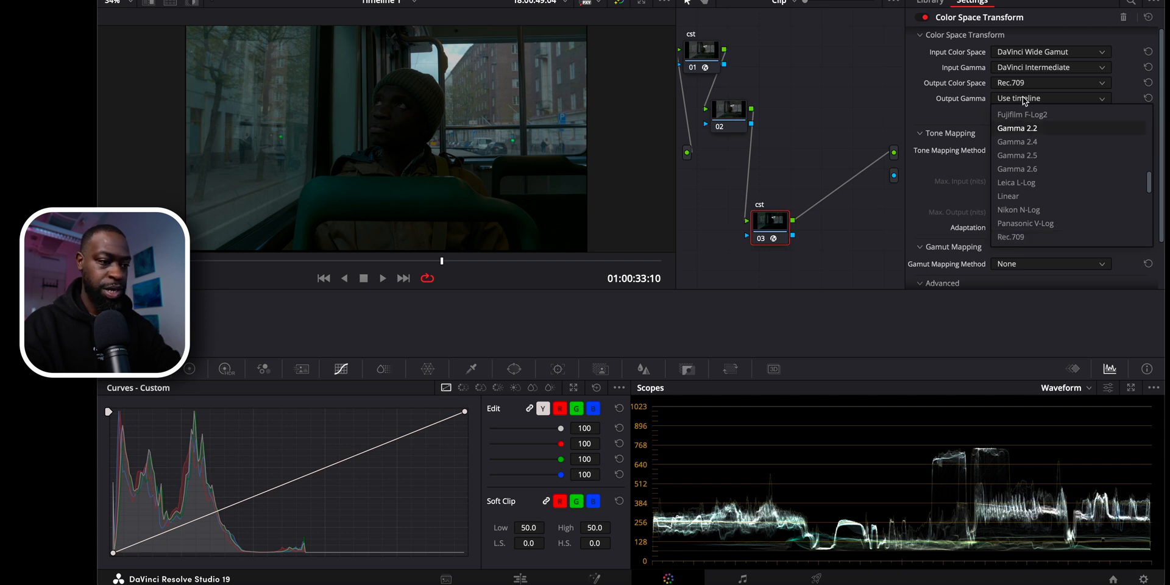
pyautogui.click(1029, 142)
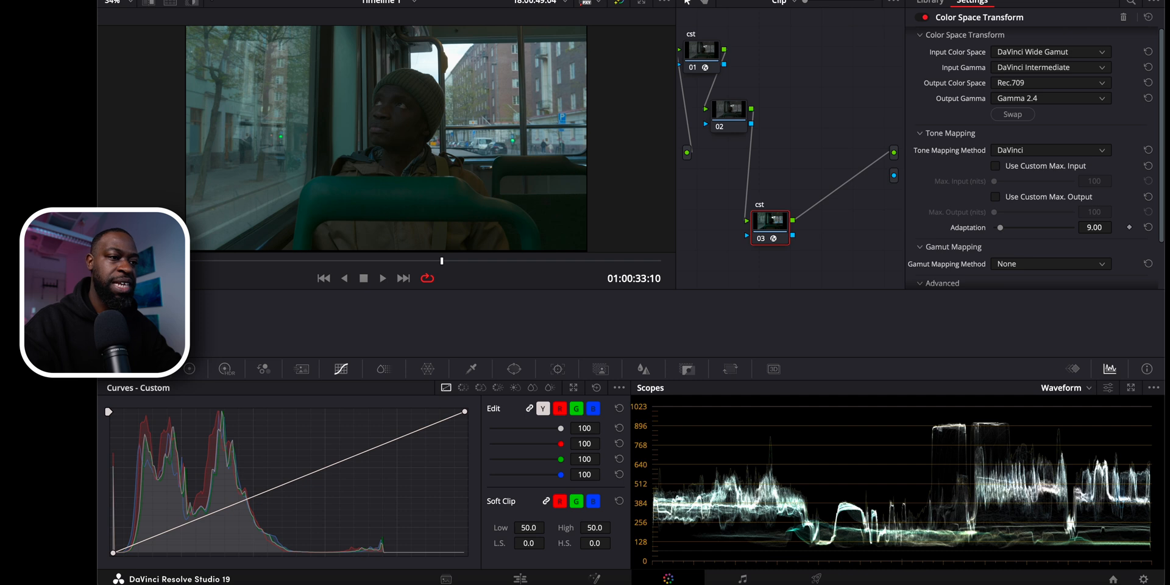
pyautogui.click(1090, 0)
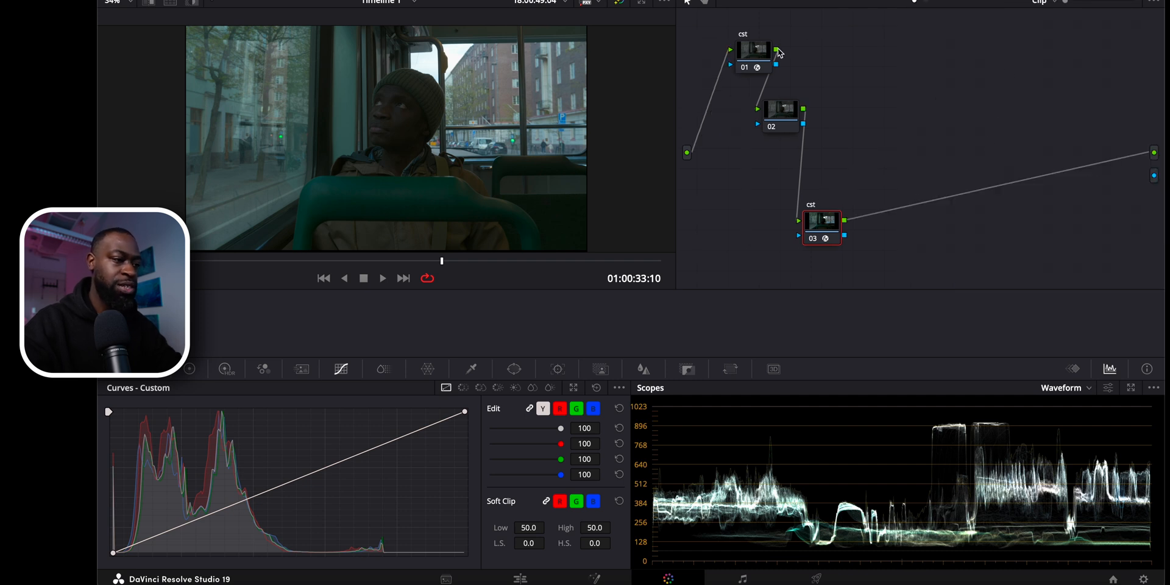
# Spread out the node tree by moving node 01 up, node 03 down, and node 02 midway between them.
pyautogui.moveTo(744, 52); pyautogui.dragTo(718, 32)
pyautogui.moveTo(827, 232); pyautogui.dragTo(852, 254)
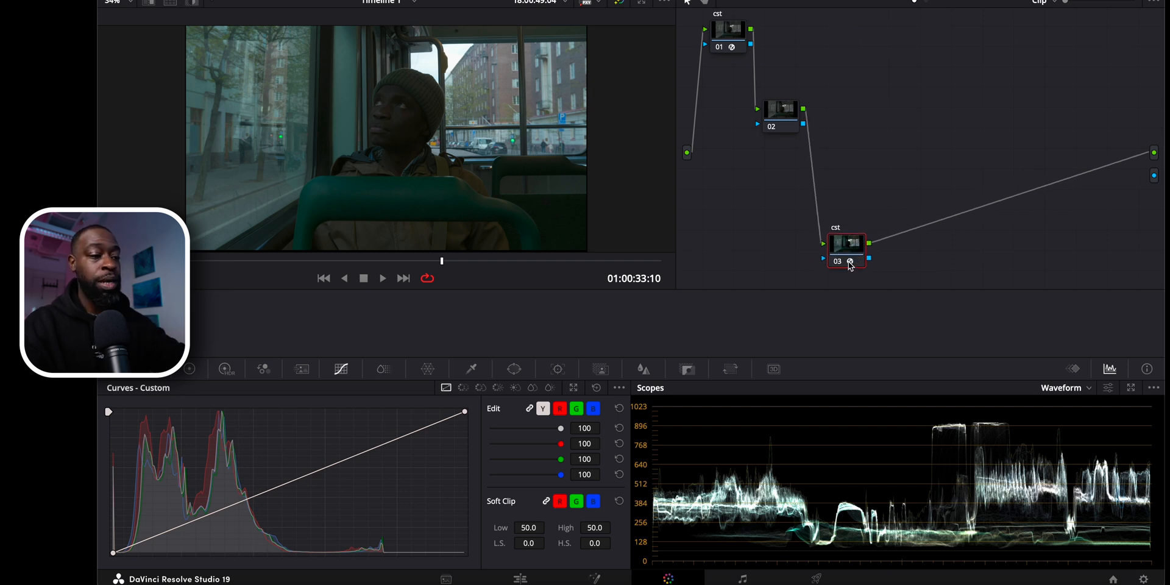
pyautogui.click(735, 42)
pyautogui.click(839, 252)
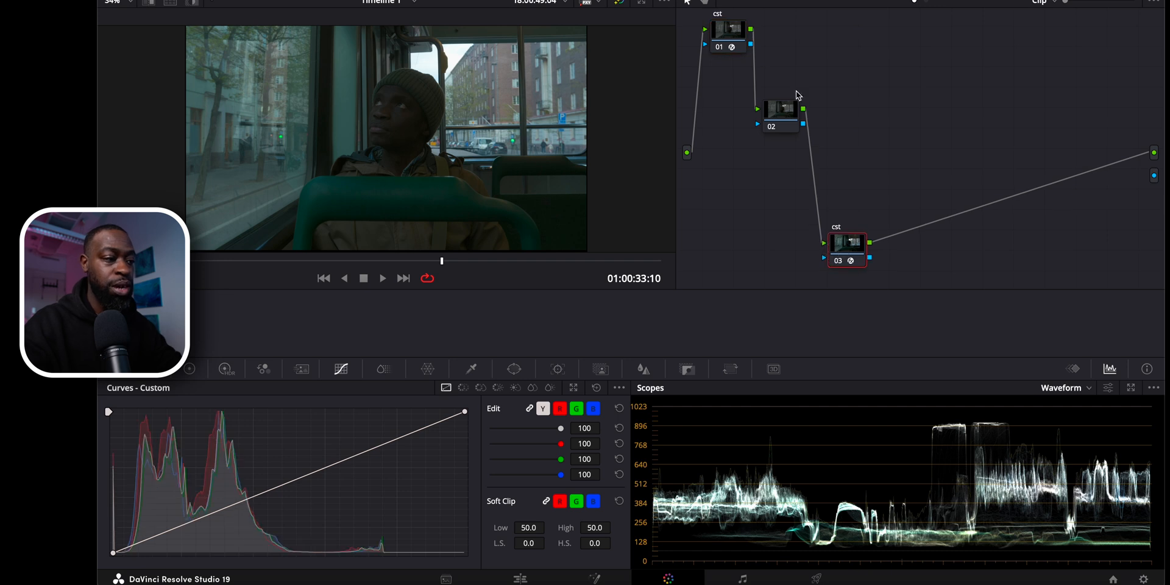
pyautogui.click(784, 113)
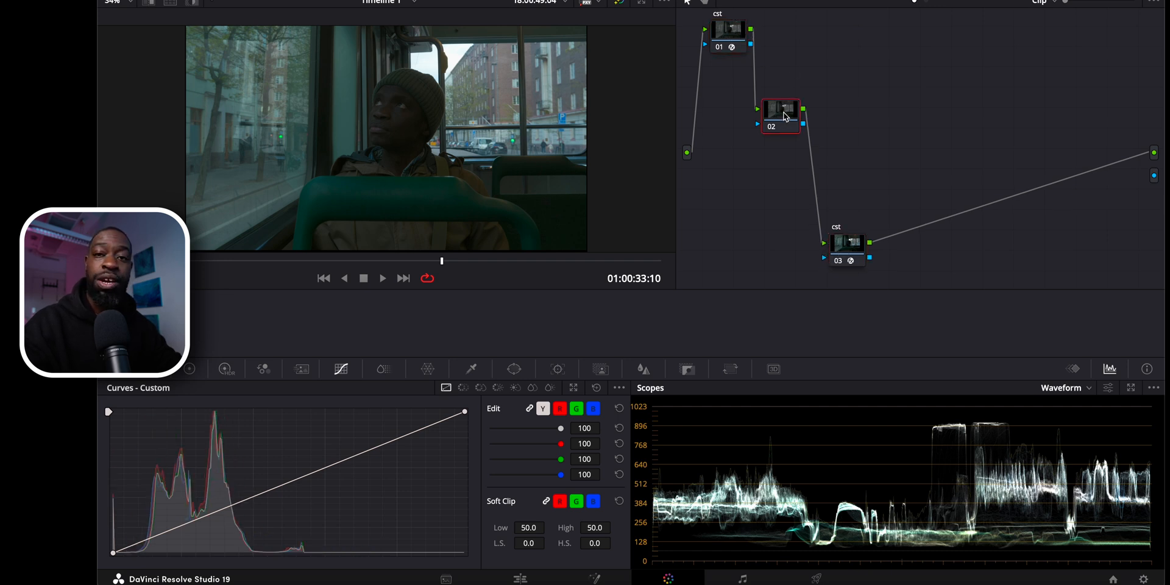
pyautogui.moveTo(785, 115); pyautogui.dragTo(794, 164)
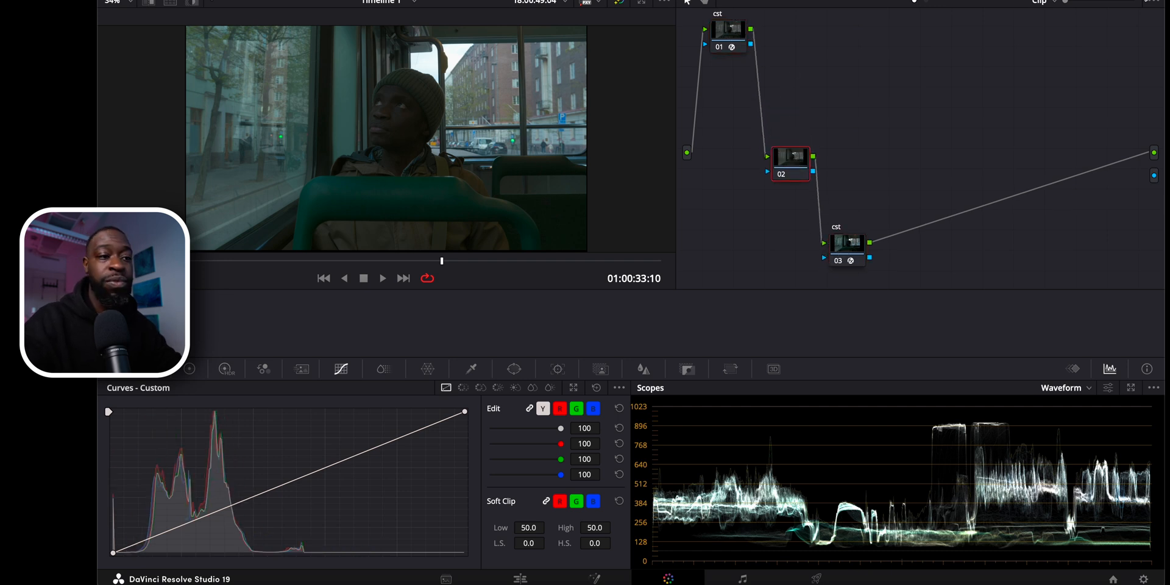
# Apply the Dehancer Pro 7.2.1 film emulation effect to node 02.
pyautogui.click(1087, 0)
pyautogui.scroll(-10, 993, 192)
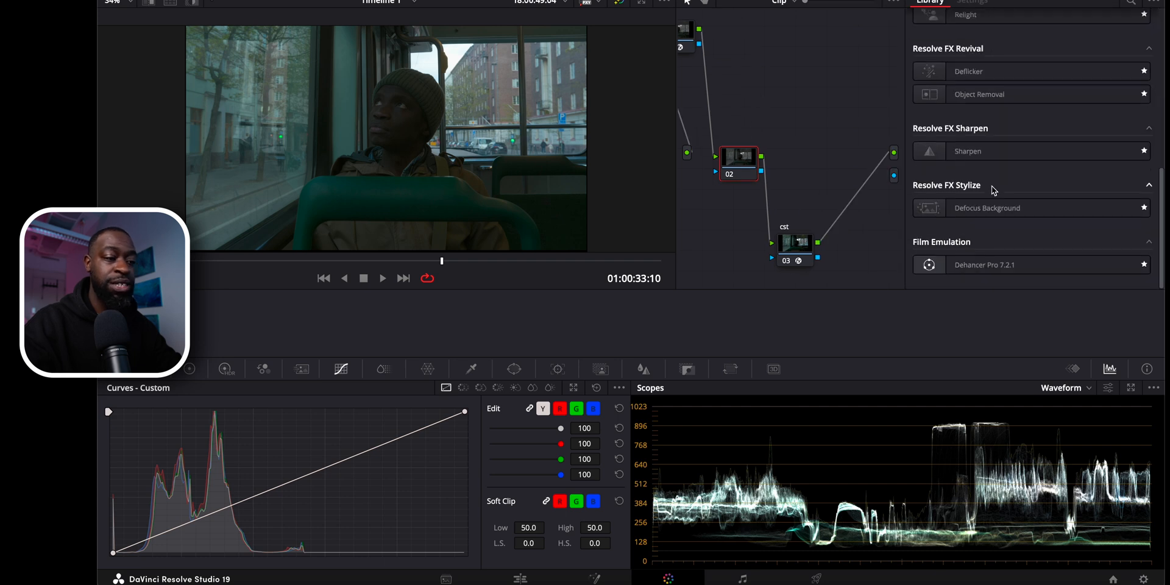
pyautogui.moveTo(1009, 271); pyautogui.dragTo(751, 169)
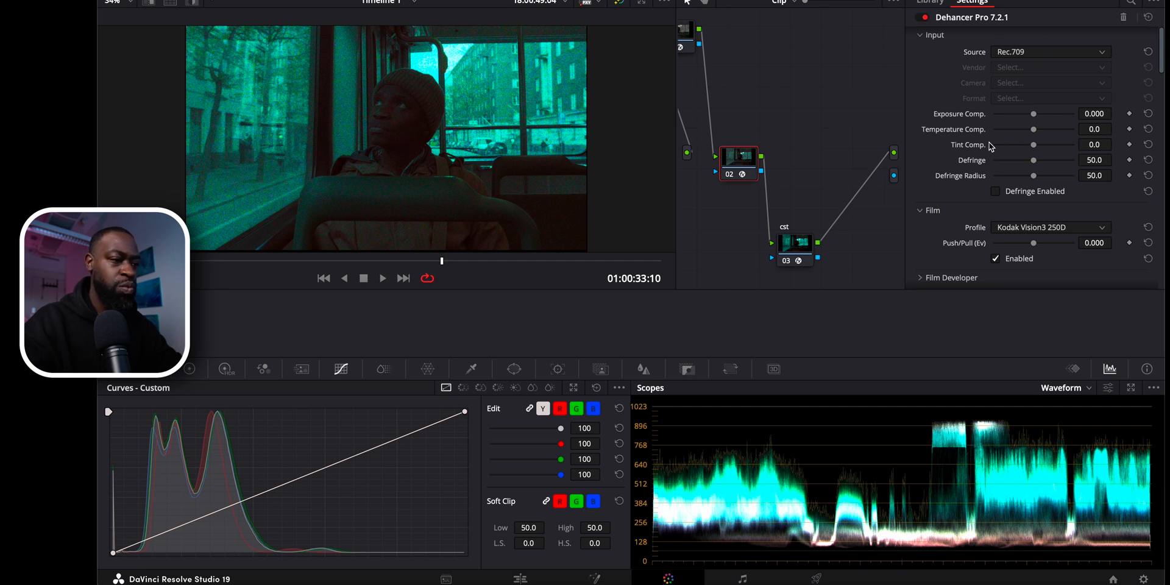
# Collapse the Dehancer Pro sections and disable all of the effect's tools.
pyautogui.scroll(1, 928, 61)
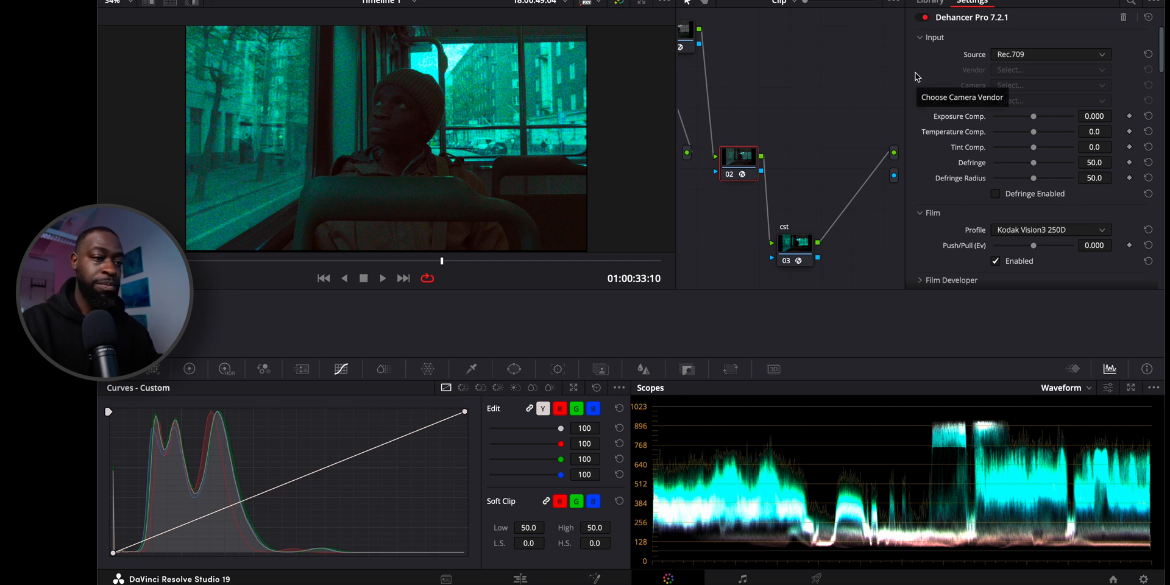
pyautogui.click(920, 37)
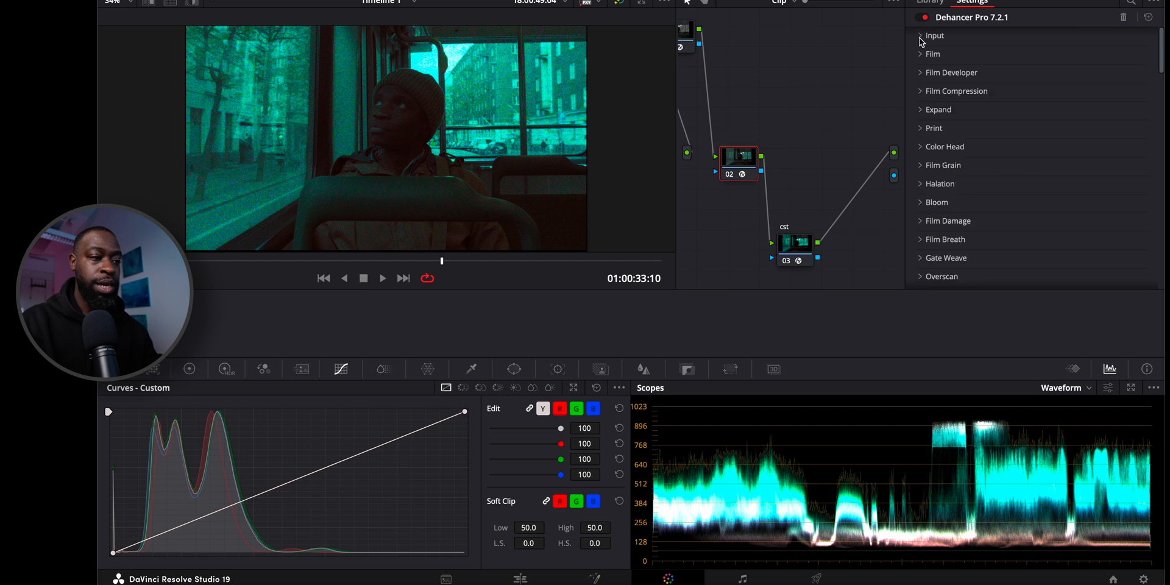
pyautogui.scroll(1, 925, 70)
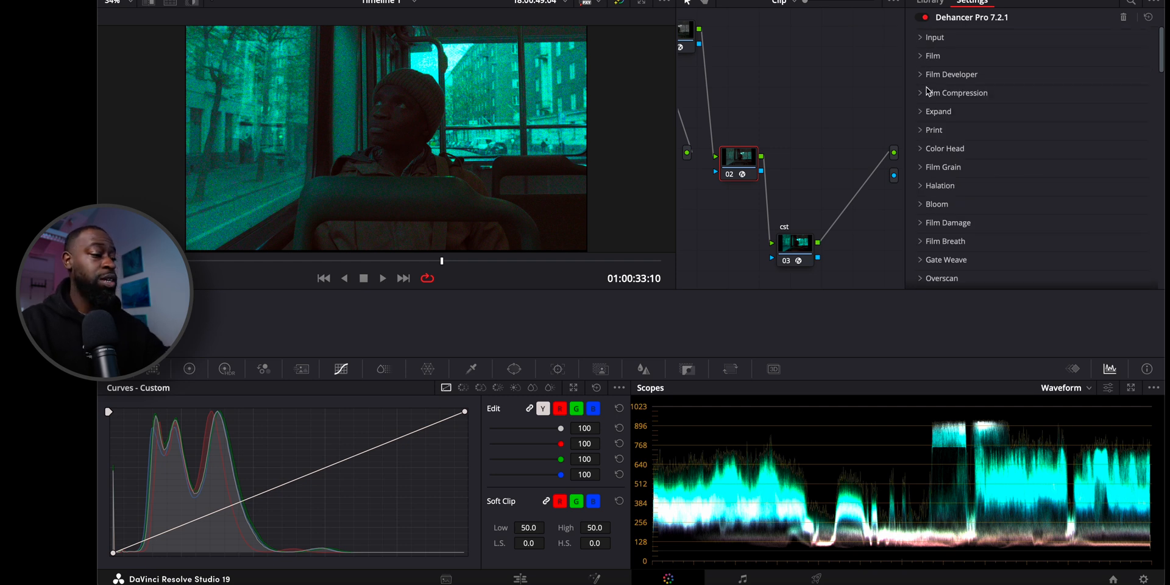
pyautogui.scroll(-5, 927, 92)
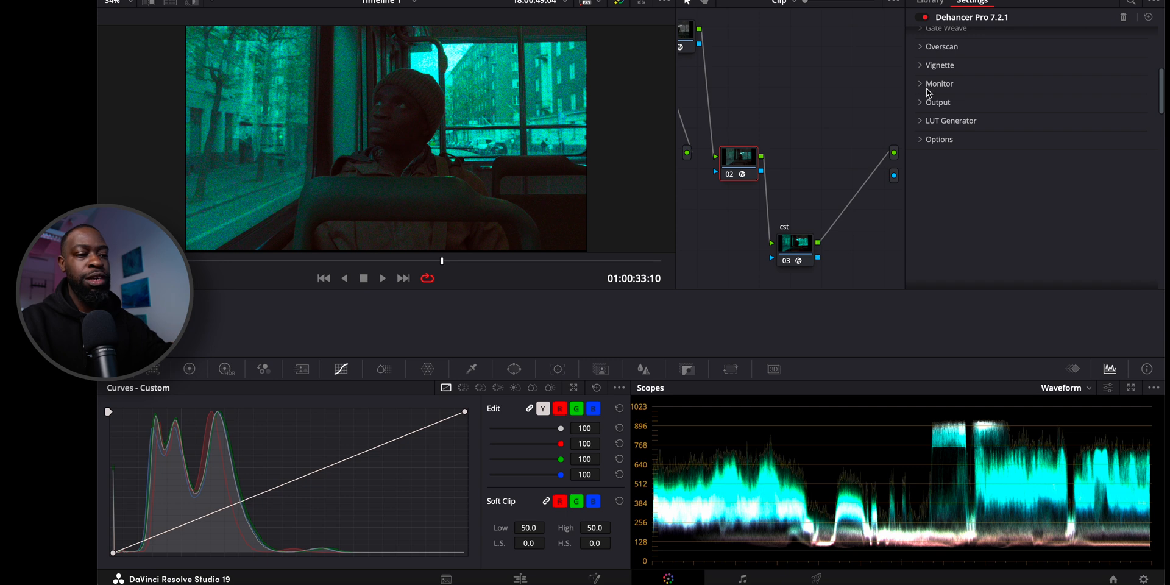
pyautogui.click(922, 141)
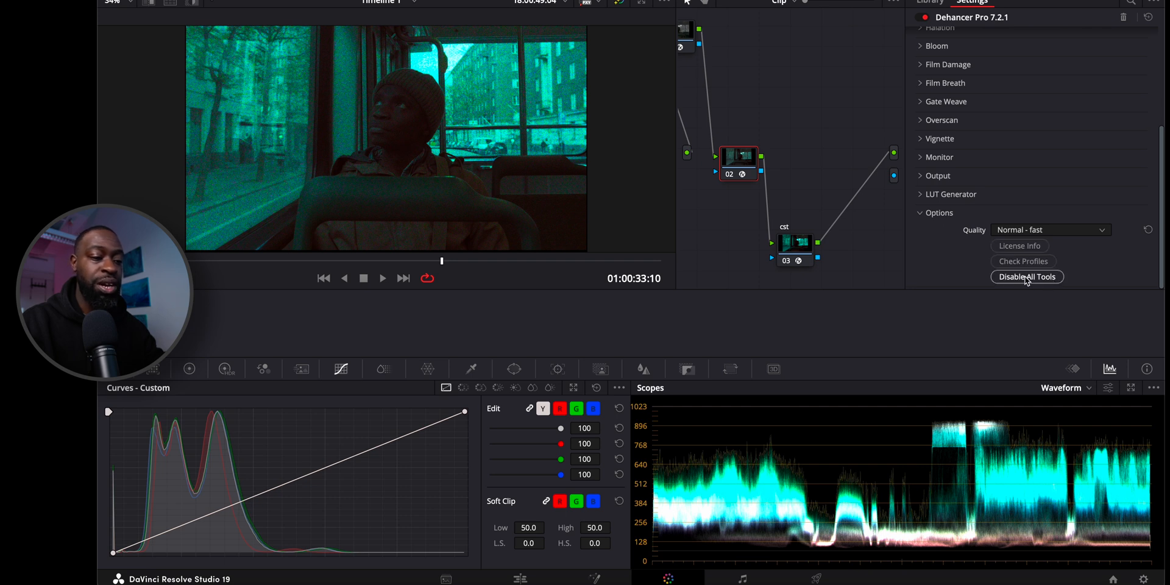
pyautogui.click(1027, 278)
pyautogui.click(919, 213)
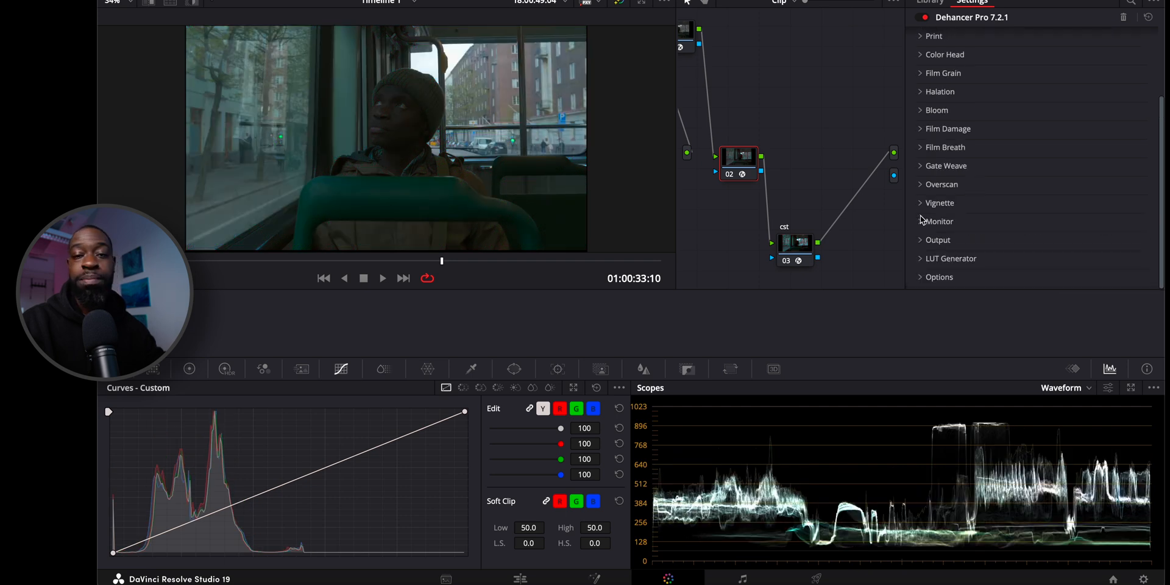
# Preview the shot with Dehancer's False Color IRE, 16 zones display, and switch the display off again.
pyautogui.click(922, 221)
pyautogui.click(922, 220)
pyautogui.scroll(-2, 953, 216)
pyautogui.scroll(1, 952, 216)
pyautogui.scroll(-1, 952, 217)
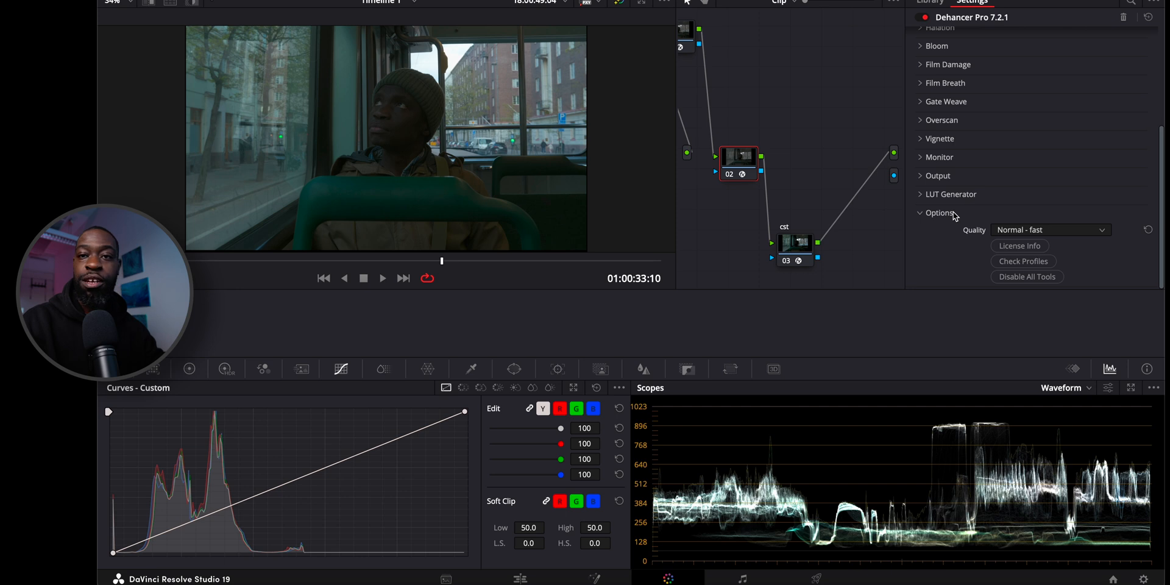
pyautogui.click(921, 157)
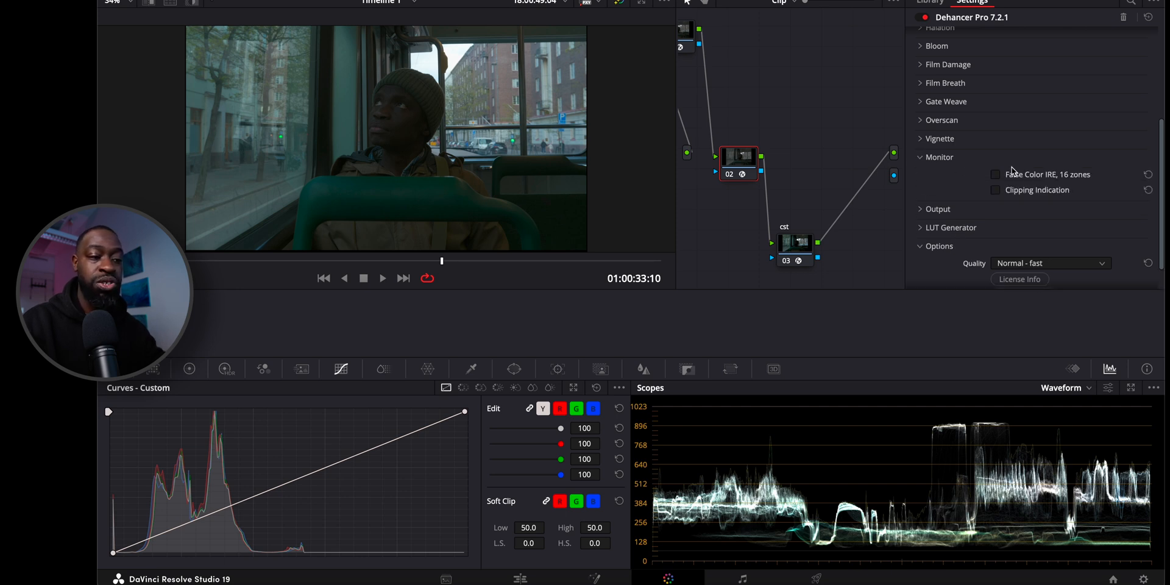
pyautogui.click(996, 175)
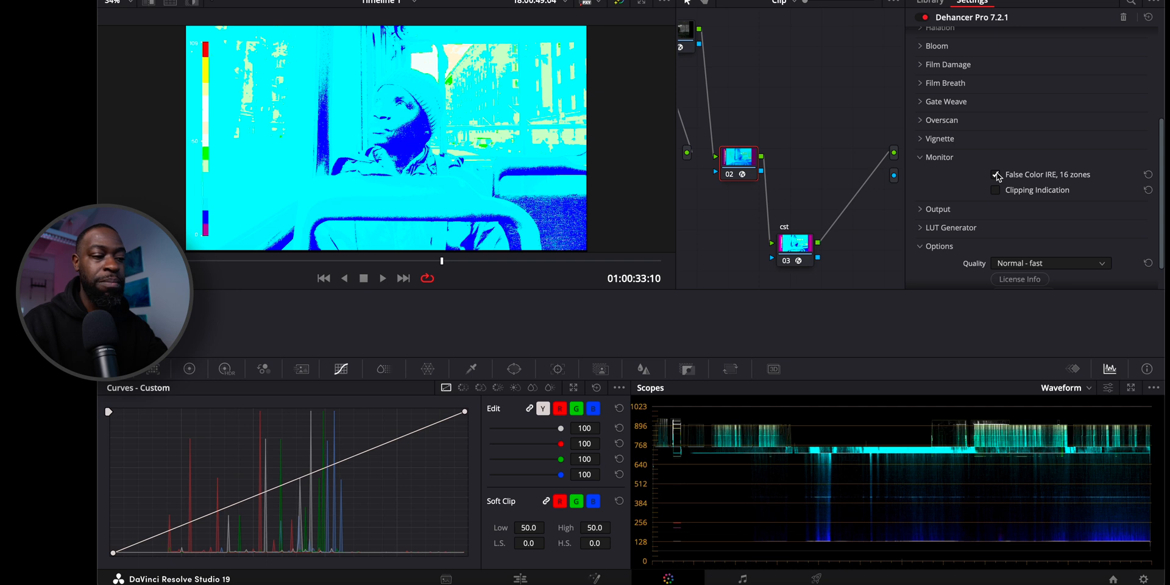
pyautogui.click(997, 175)
pyautogui.click(949, 160)
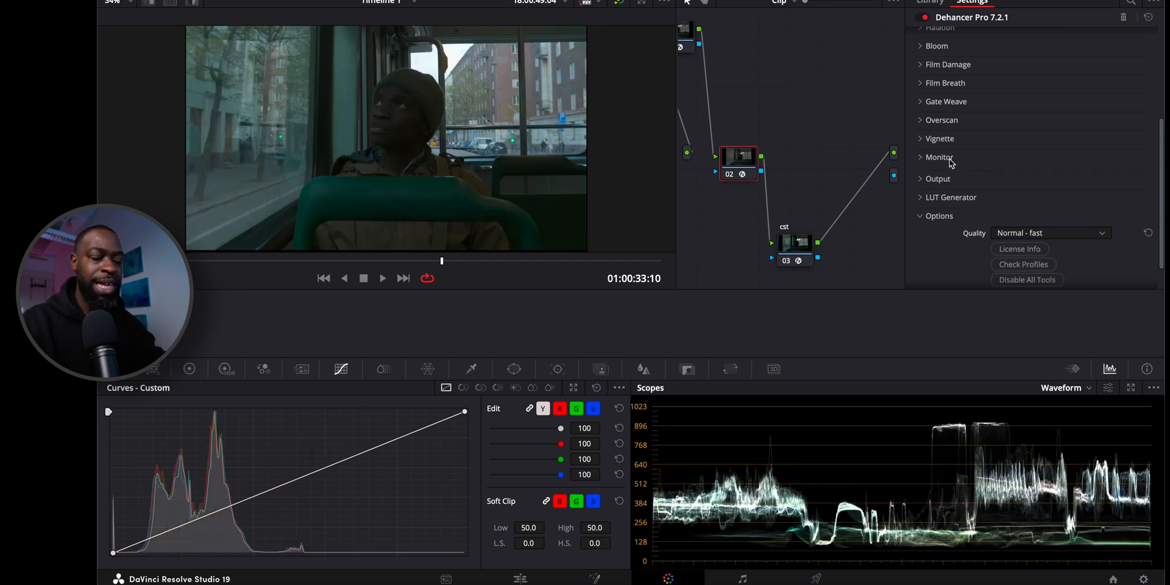
# Set Dehancer's input source to DVR WG/Intermediate.
pyautogui.scroll(4, 950, 162)
pyautogui.scroll(3, 950, 161)
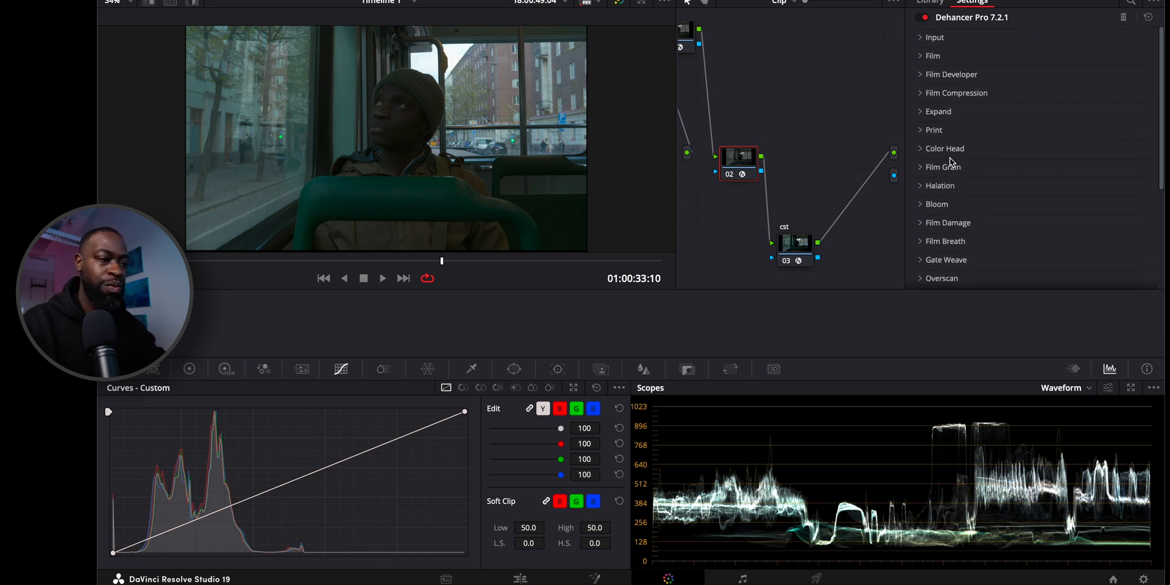
pyautogui.click(924, 39)
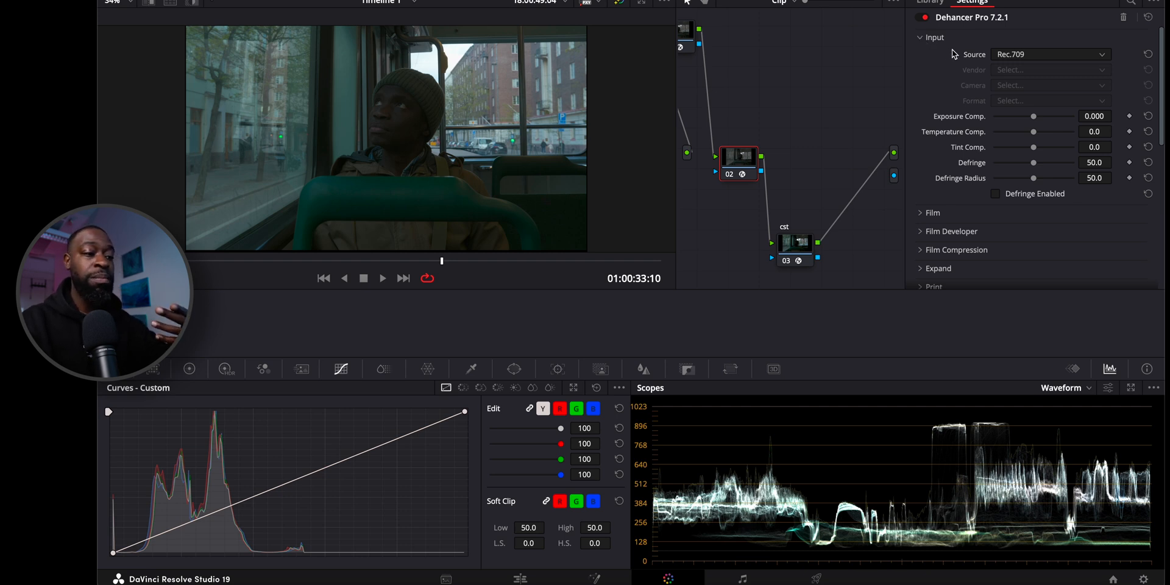
pyautogui.click(1011, 55)
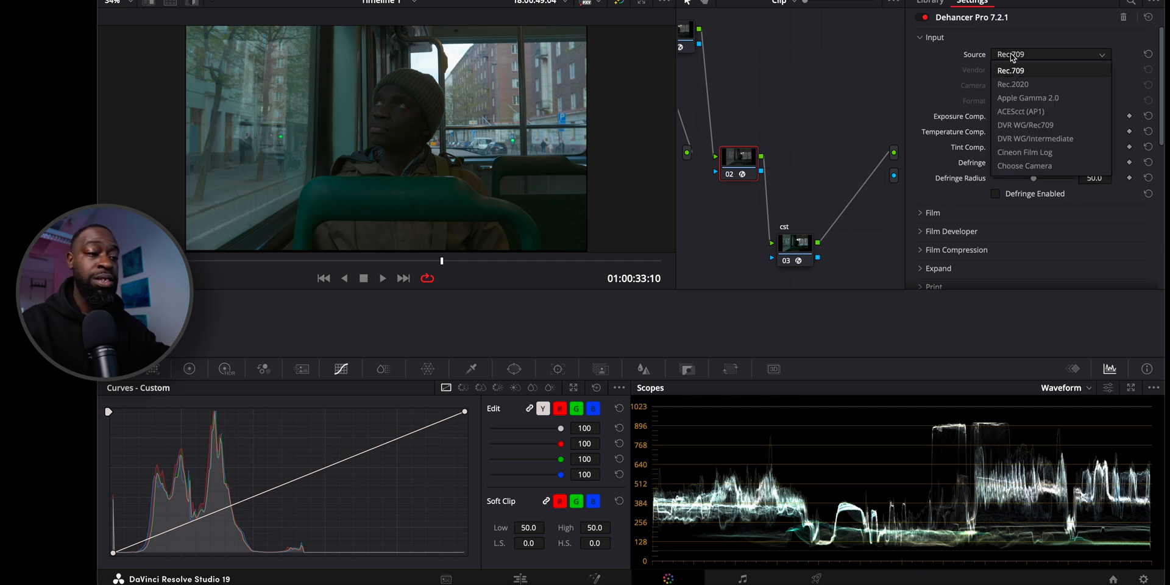
pyautogui.click(1018, 139)
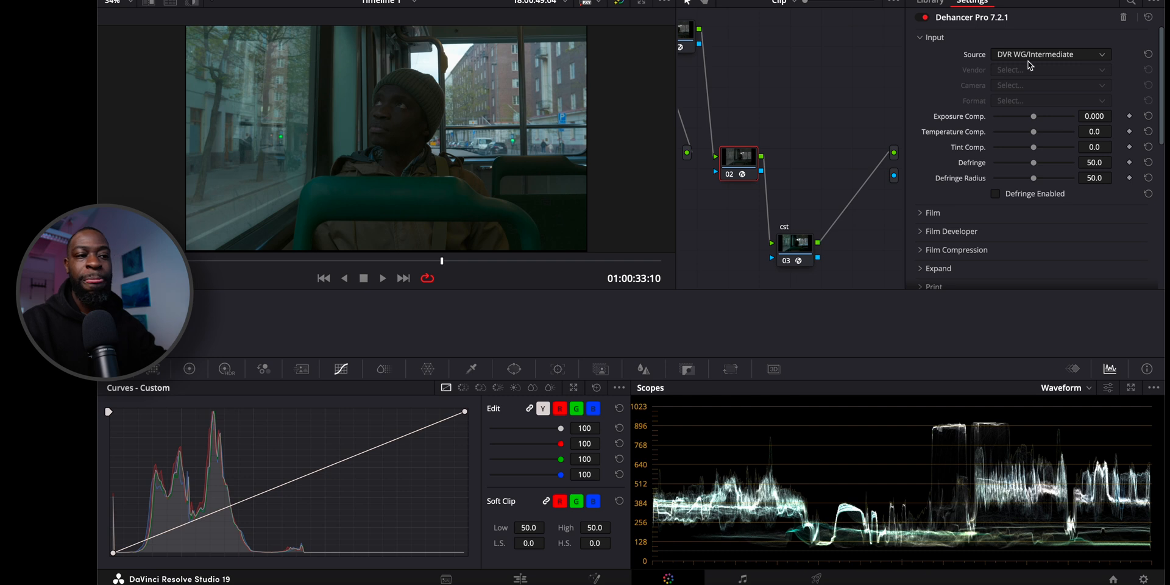
# Try Choose Camera as the input source, look through its vendors, and restore DVR WG/Intermediate.
pyautogui.click(1046, 56)
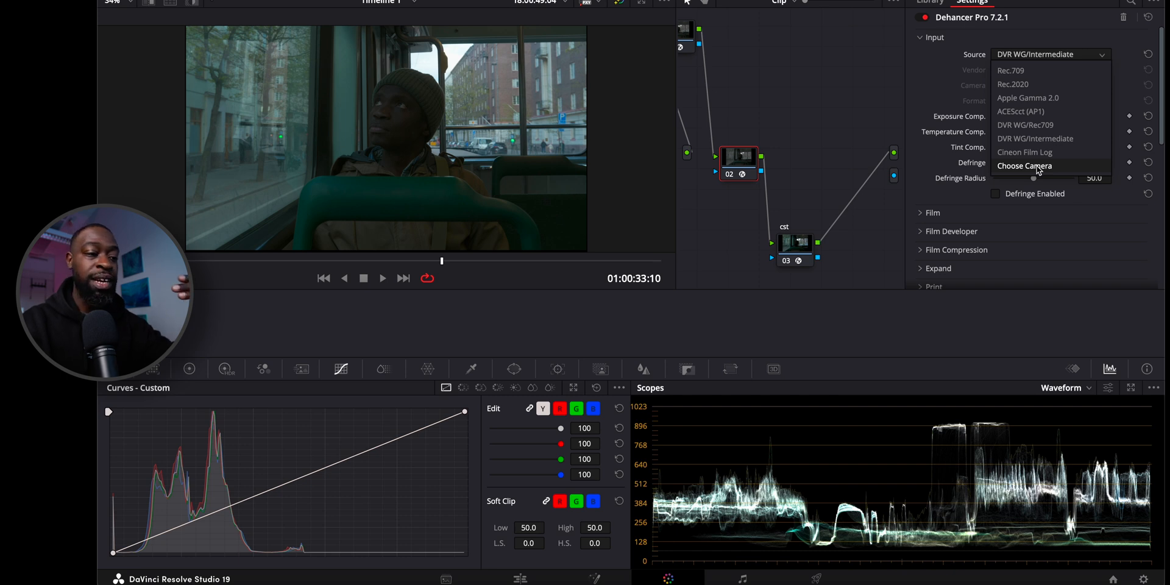
pyautogui.click(1036, 165)
pyautogui.click(1017, 71)
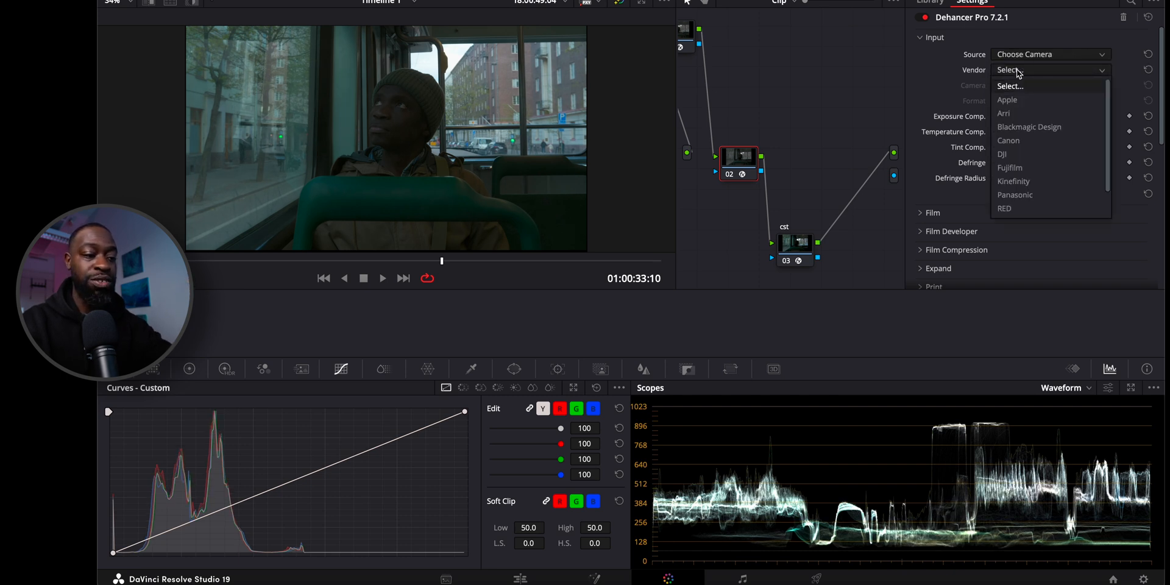
pyautogui.click(1016, 71)
pyautogui.click(1036, 55)
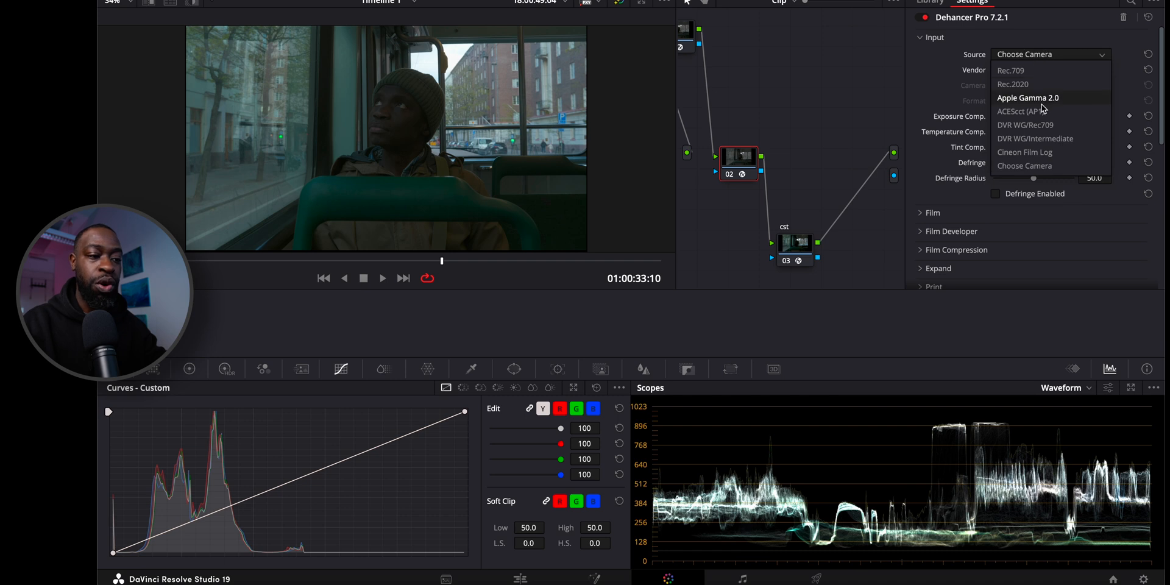
pyautogui.click(1020, 139)
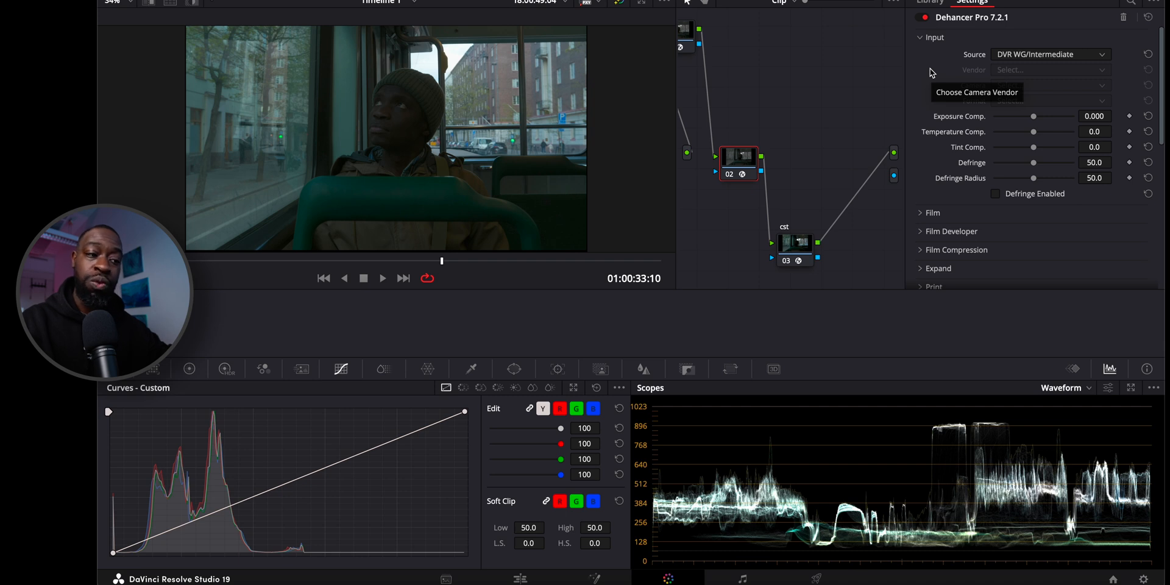
# Set Dehancer's Print profile to Kodak 2383 Print Film.
pyautogui.scroll(-4, 931, 72)
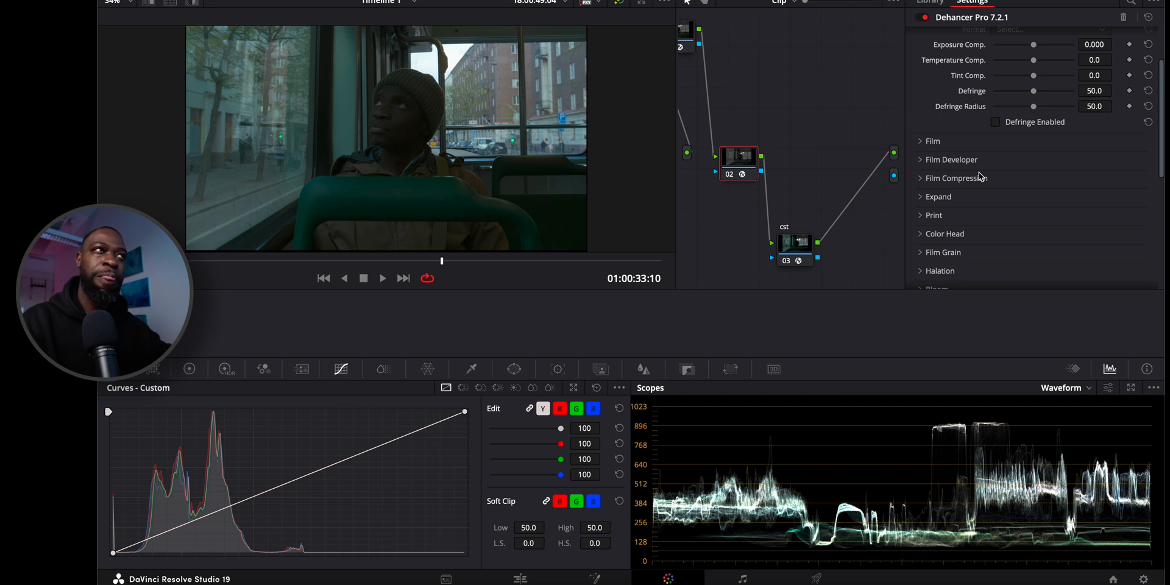
pyautogui.scroll(-1, 980, 177)
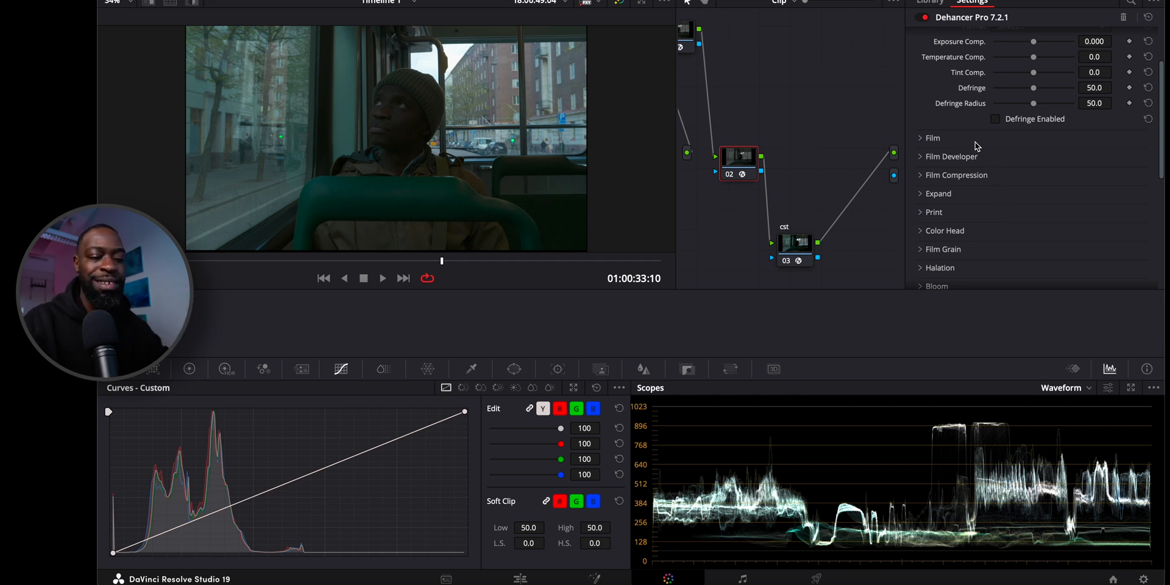
pyautogui.scroll(-5, 975, 145)
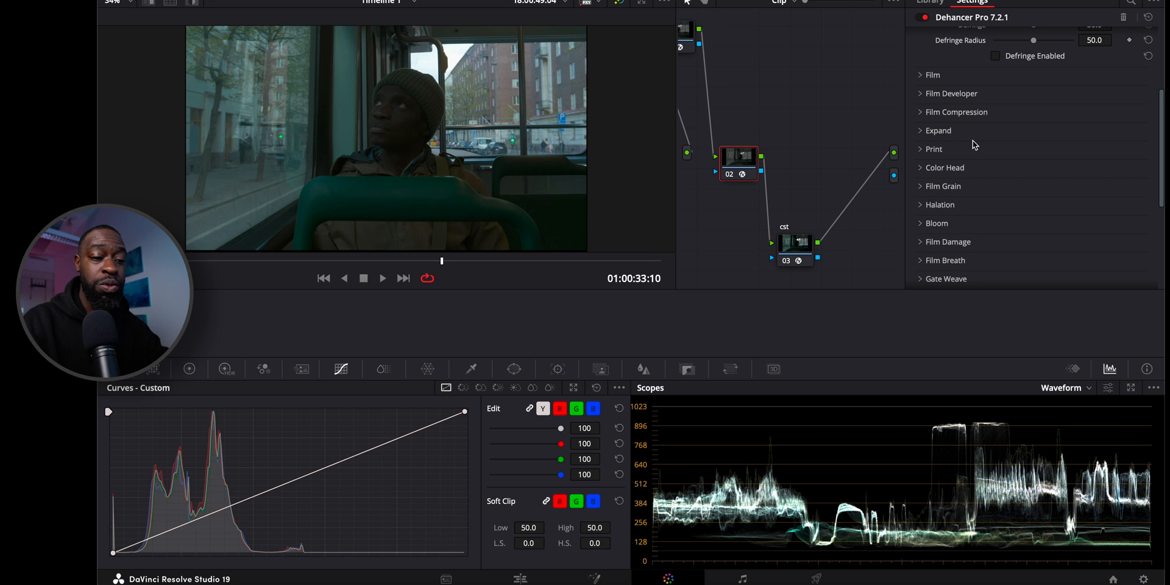
pyautogui.click(968, 151)
pyautogui.scroll(-5, 975, 173)
pyautogui.scroll(-1, 975, 173)
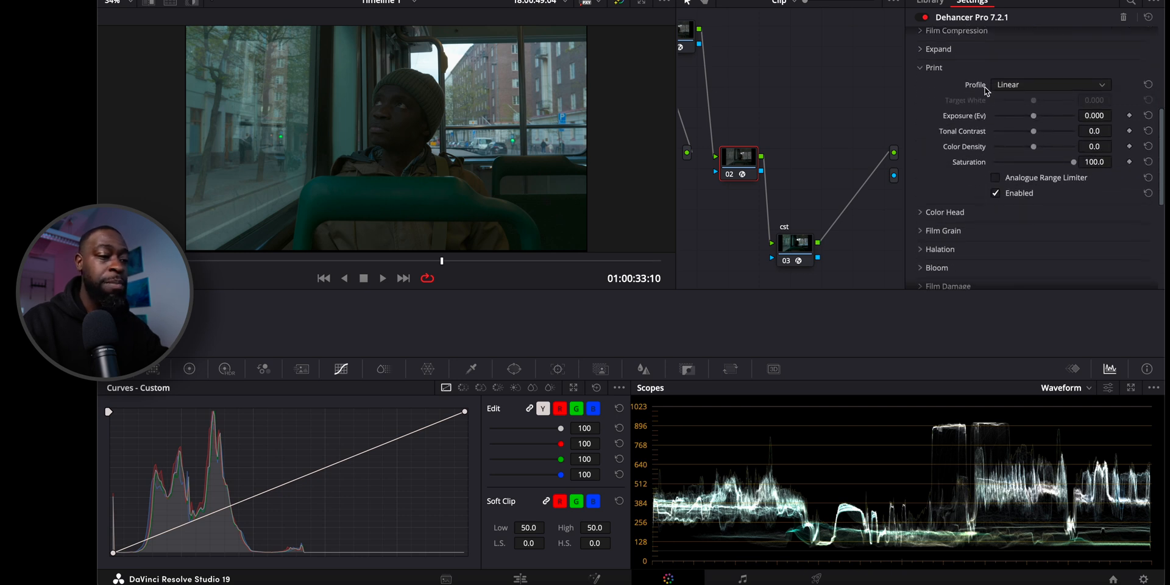
pyautogui.click(1013, 86)
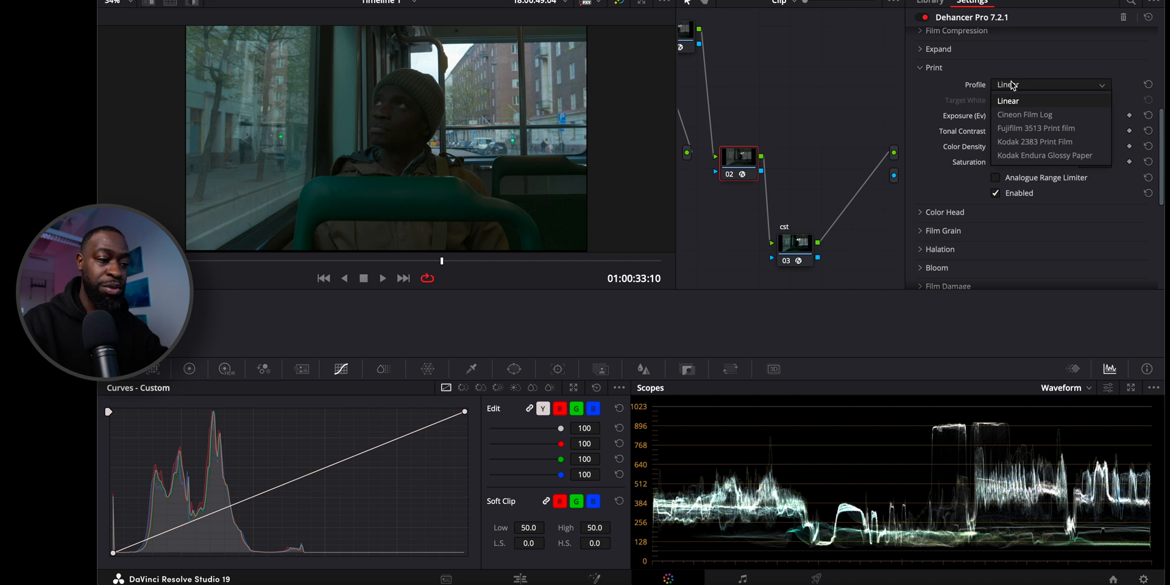
pyautogui.click(1029, 147)
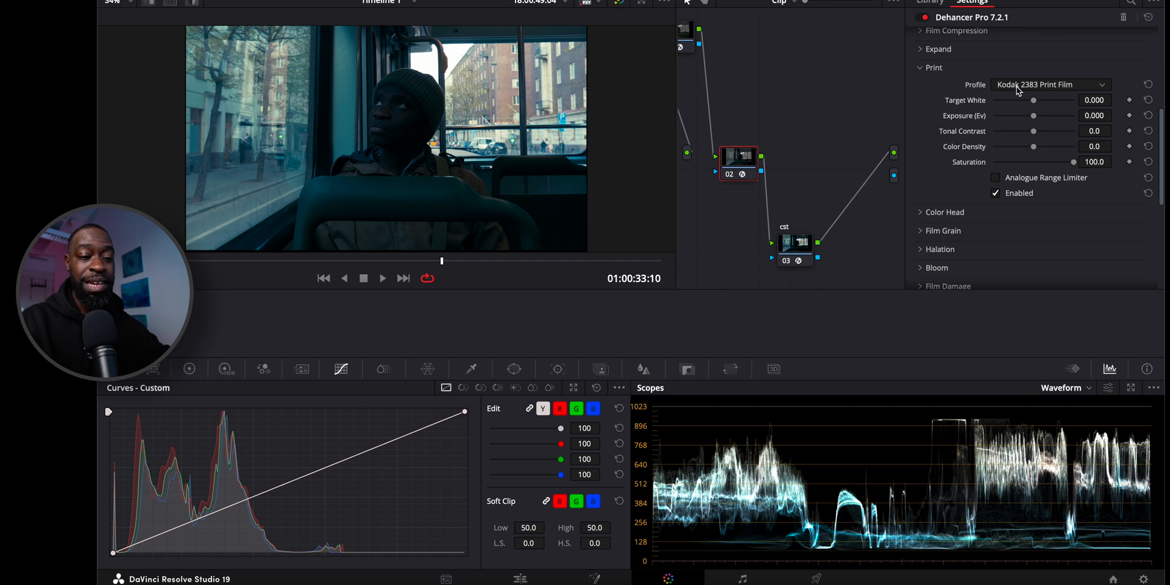
# Set the Print section's Target White to -0.357 and its Exposure (Ev) to 0.089.
pyautogui.moveTo(1033, 101); pyautogui.dragTo(1069, 99)
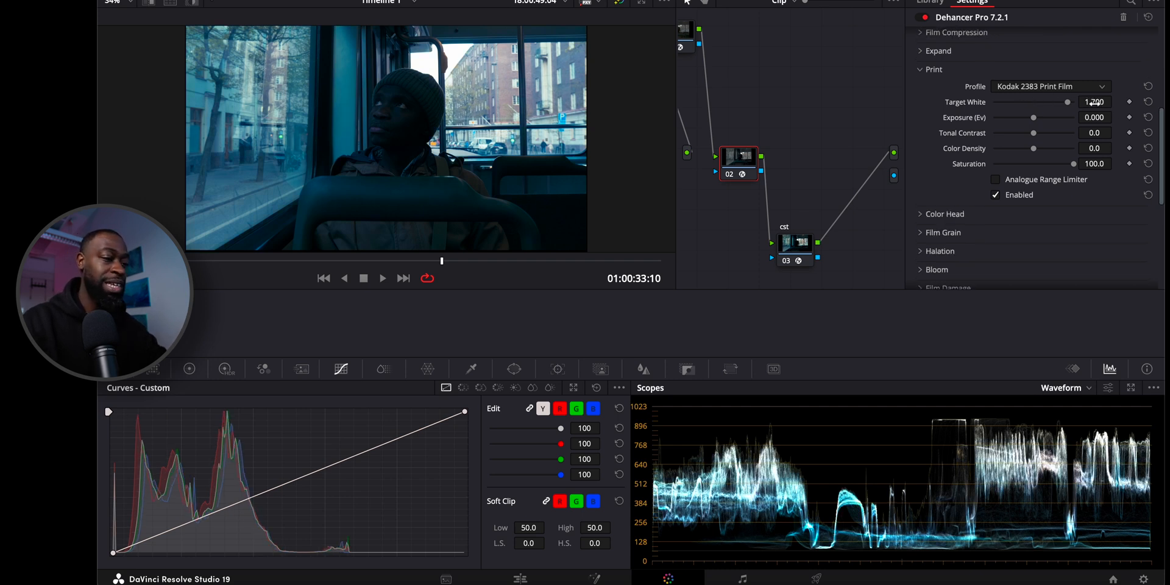
pyautogui.click(1148, 102)
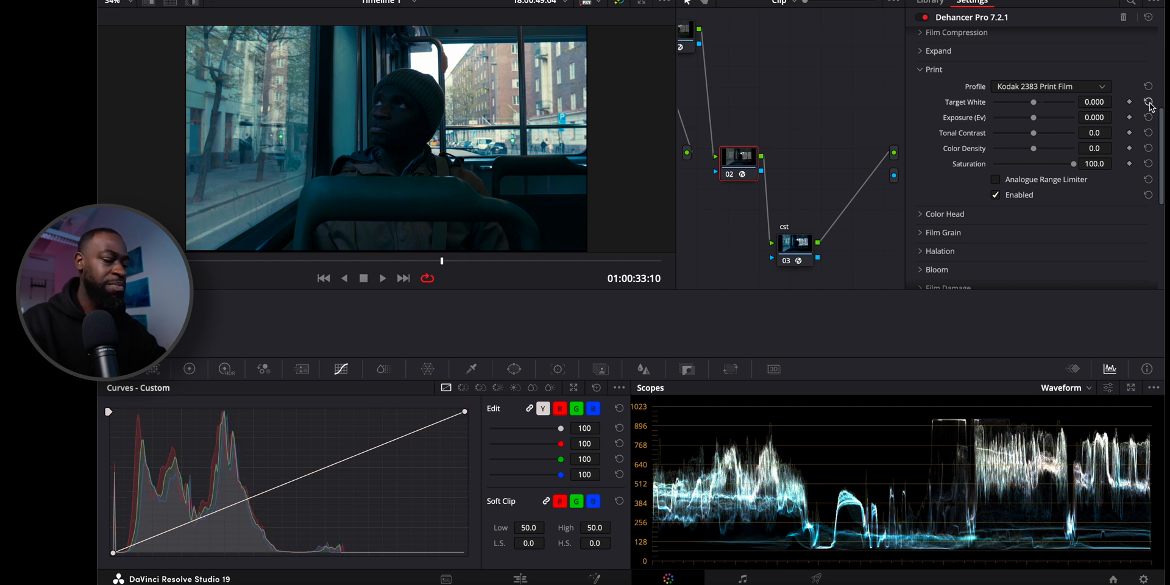
pyautogui.click(1094, 103)
pyautogui.moveTo(1095, 104); pyautogui.dragTo(876, 105)
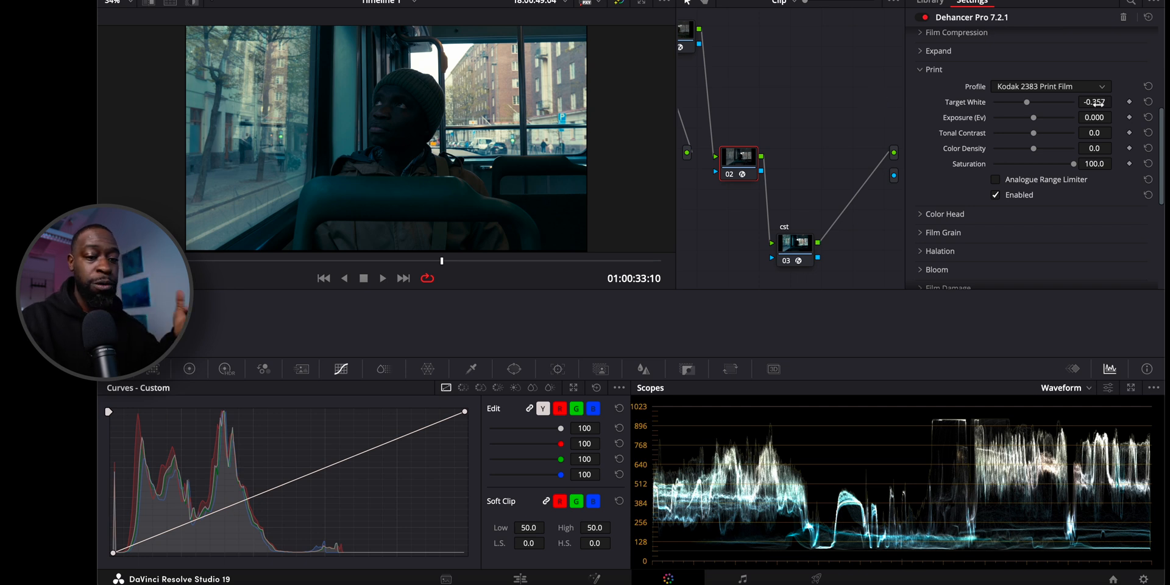
pyautogui.moveTo(1100, 118); pyautogui.dragTo(1109, 119)
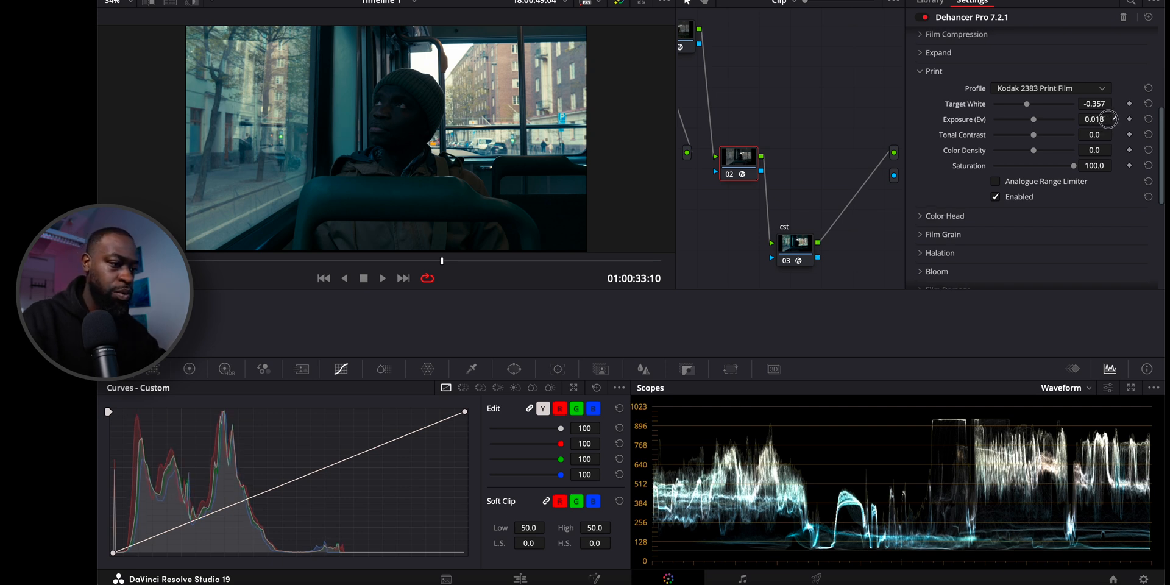
pyautogui.moveTo(1107, 120); pyautogui.dragTo(1154, 120)
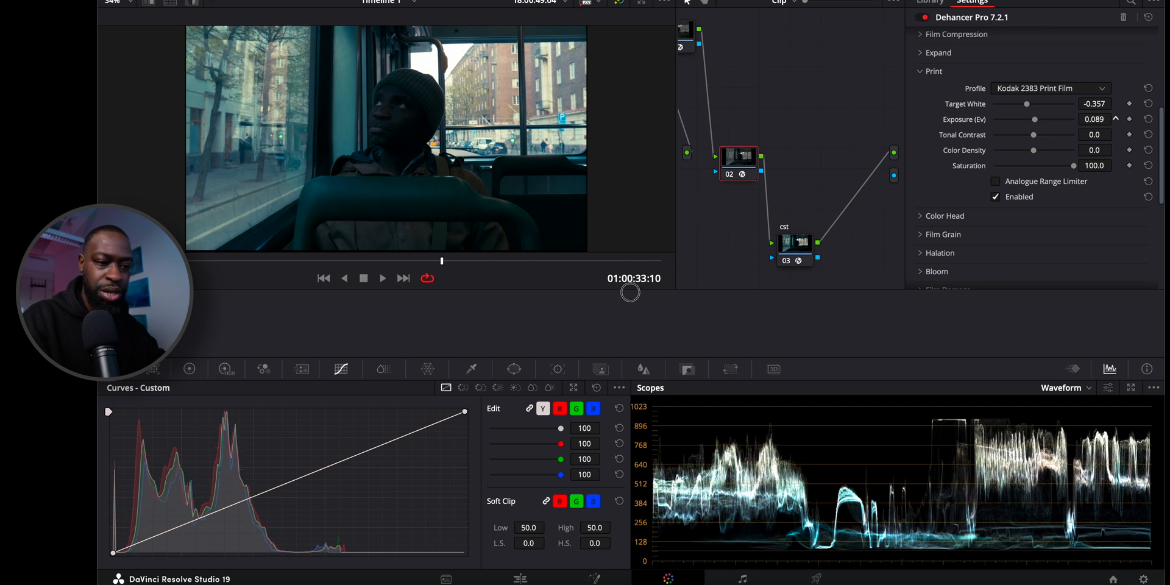
# Set the Print section's Exposure (Ev) to 0.167 and its Tonal Contrast to -1.4.
pyautogui.moveTo(630, 293); pyautogui.dragTo(678, 294)
pyautogui.scroll(-1, 1098, 121)
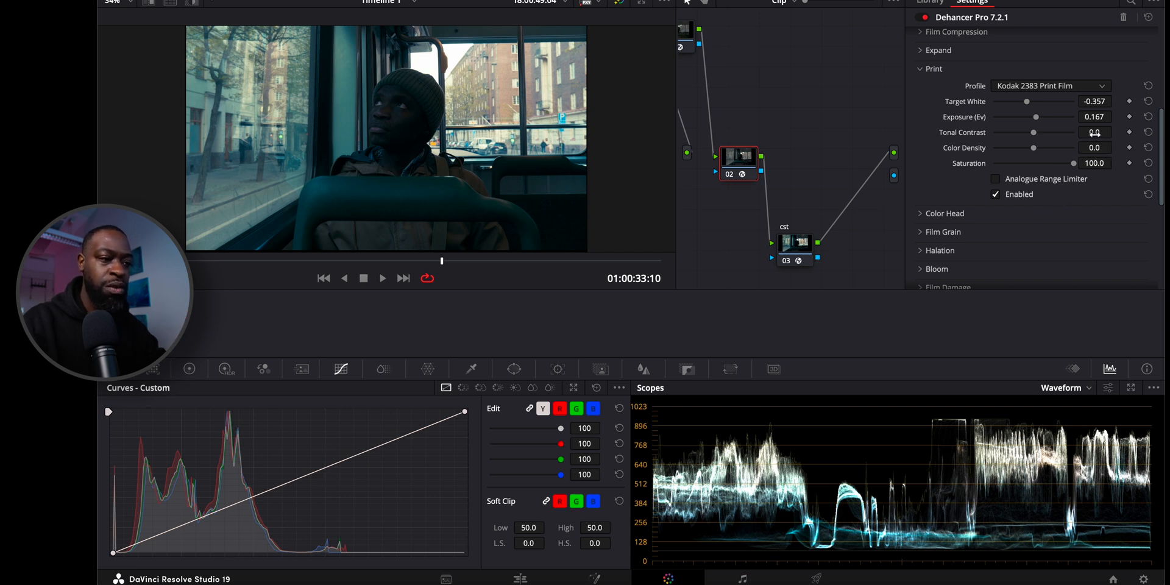
pyautogui.moveTo(1095, 133)
pyautogui.mouseDown()
pyautogui.moveTo(1057, 132)
pyautogui.moveTo(1086, 133)
pyautogui.mouseUp()
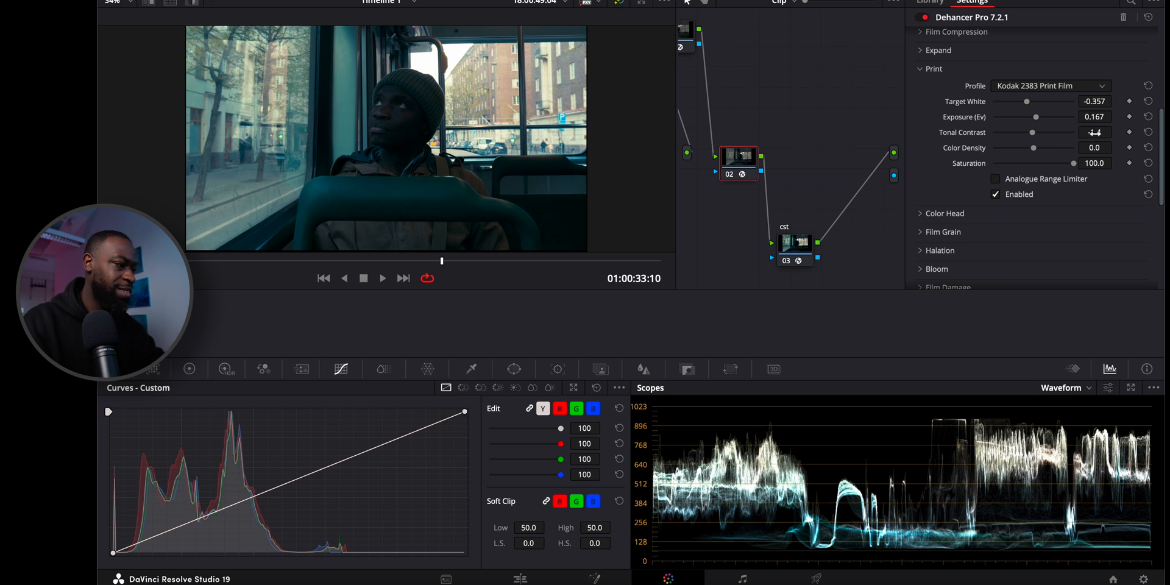
# Compare the image with the Print emulation disabled and enabled, leaving it enabled.
pyautogui.click(997, 195)
pyautogui.click(997, 196)
pyautogui.click(997, 195)
pyautogui.click(996, 196)
pyautogui.click(997, 195)
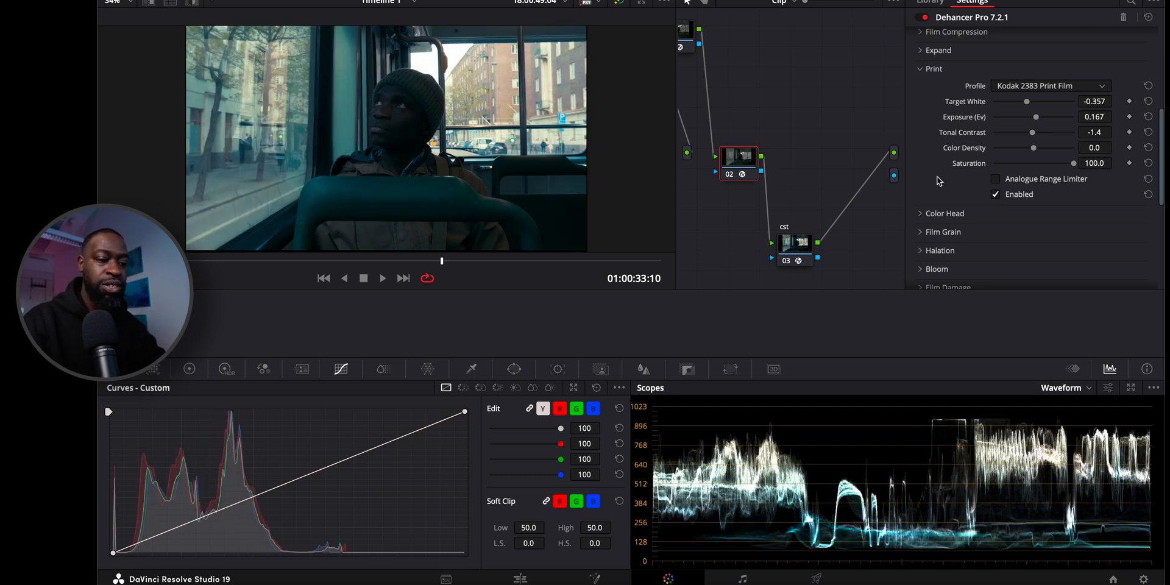
# Enable Dehancer's Film emulation and set its profile to Fujicolor Pro 400H.
pyautogui.scroll(5, 938, 175)
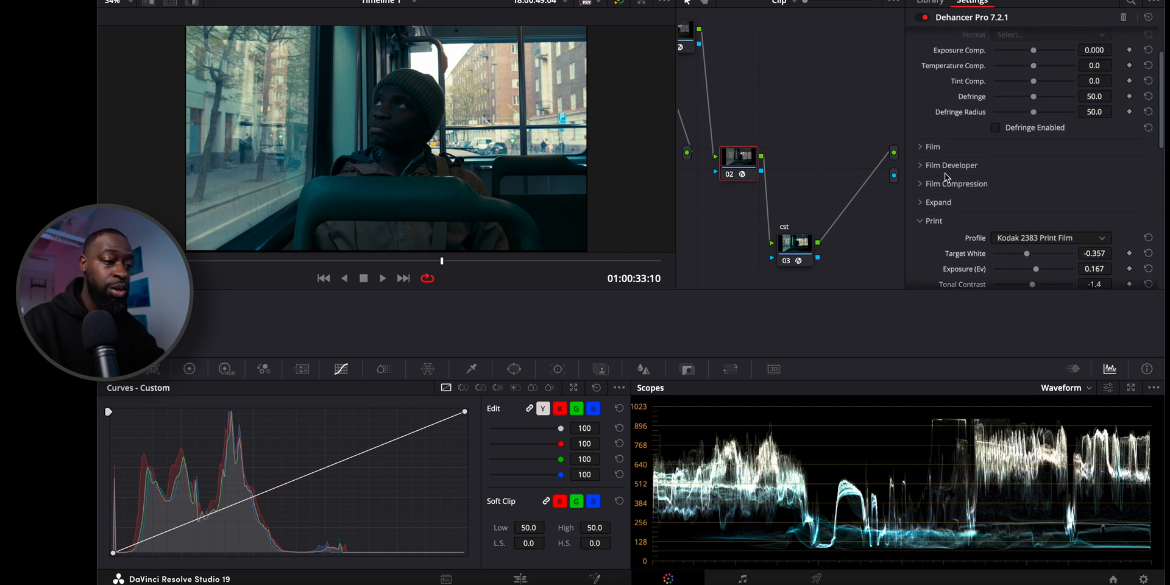
pyautogui.click(933, 178)
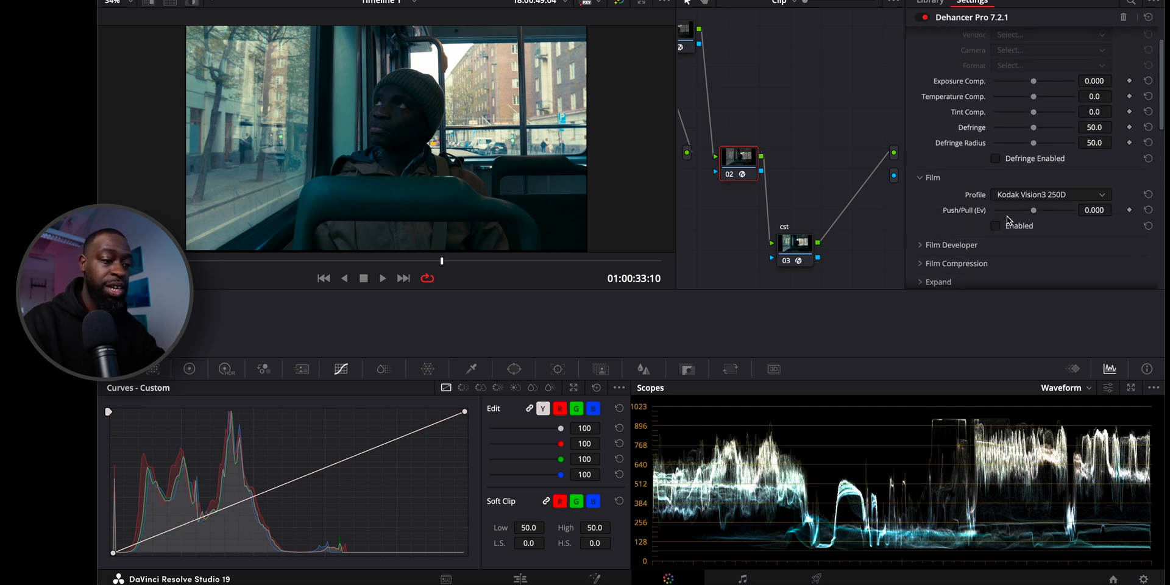
pyautogui.click(996, 227)
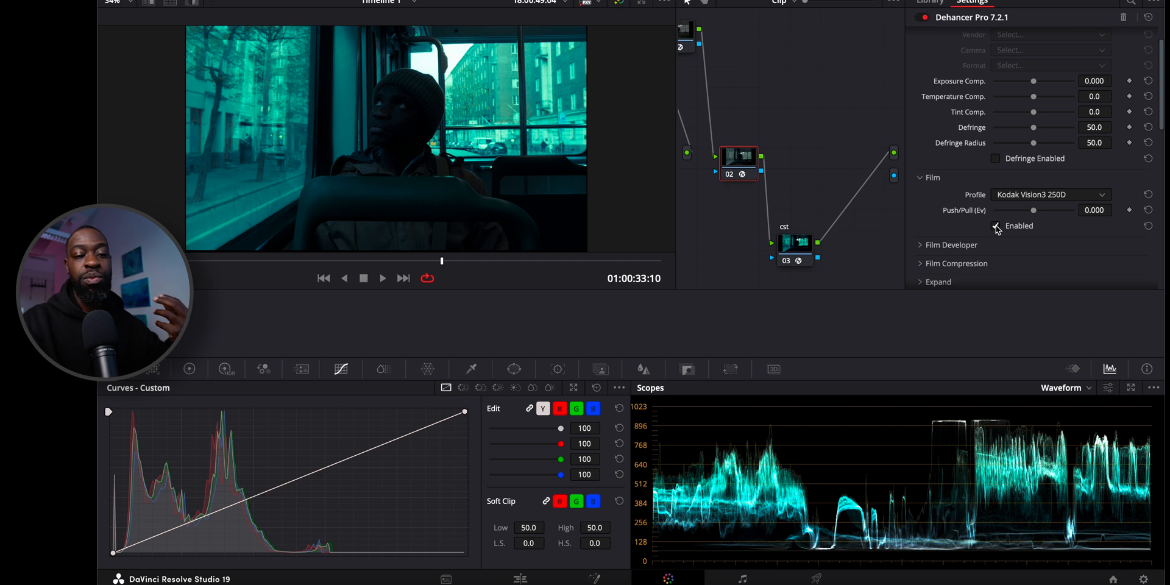
pyautogui.click(1026, 195)
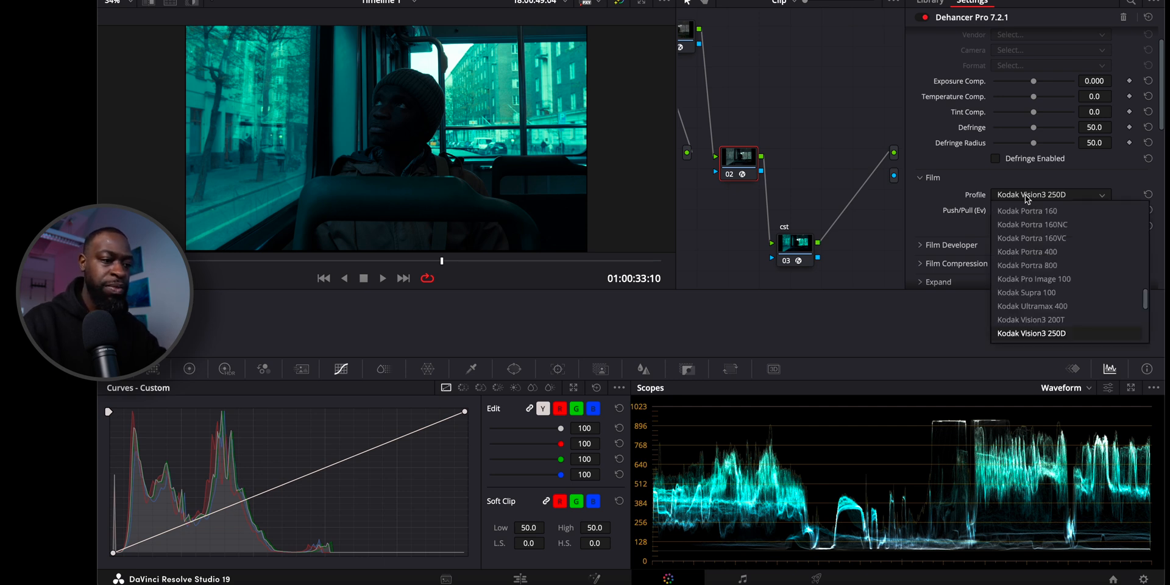
pyautogui.scroll(5, 1039, 229)
pyautogui.scroll(6, 1040, 228)
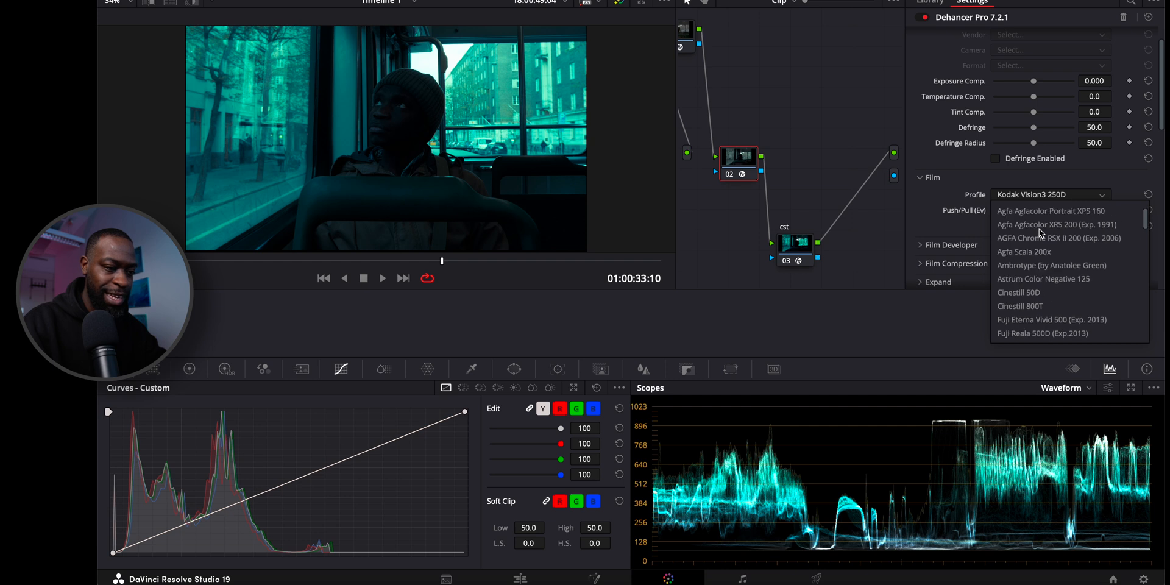
pyautogui.scroll(2, 1040, 232)
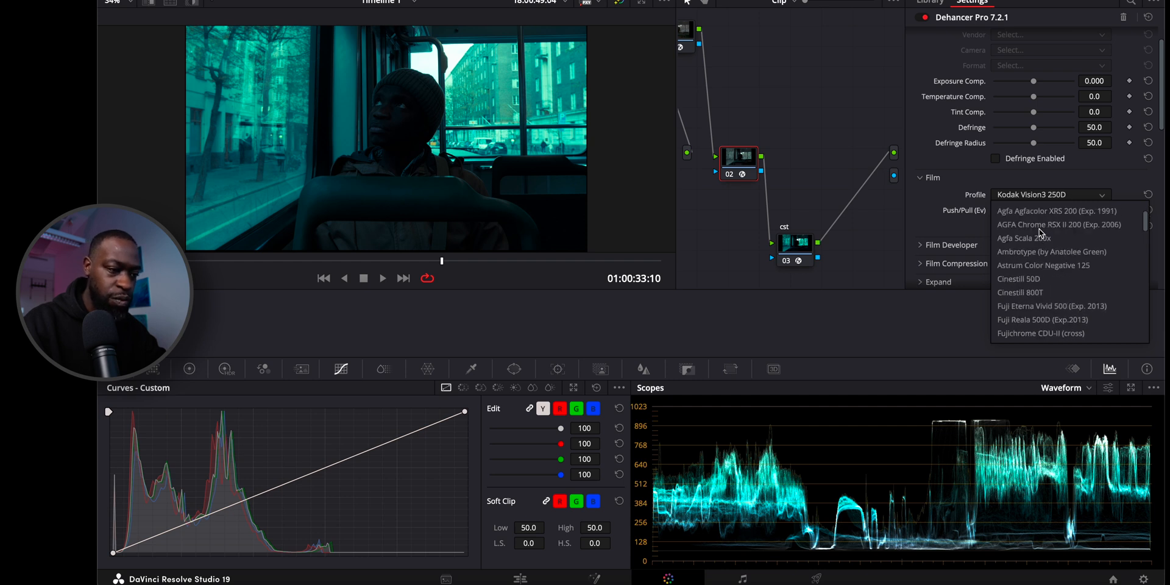
pyautogui.scroll(-3, 1041, 233)
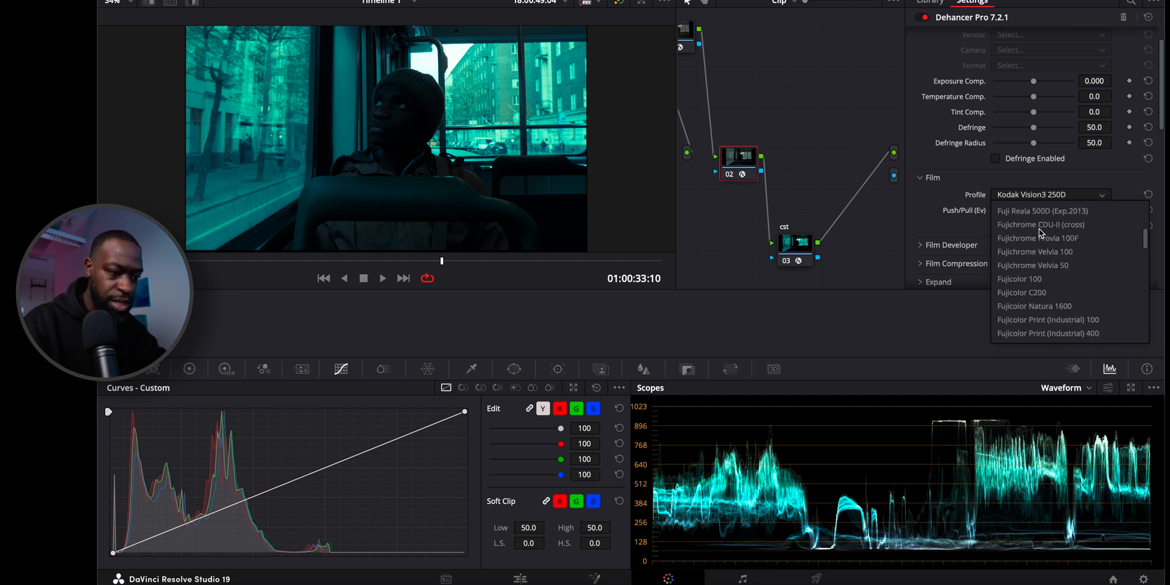
pyautogui.scroll(-10, 1041, 232)
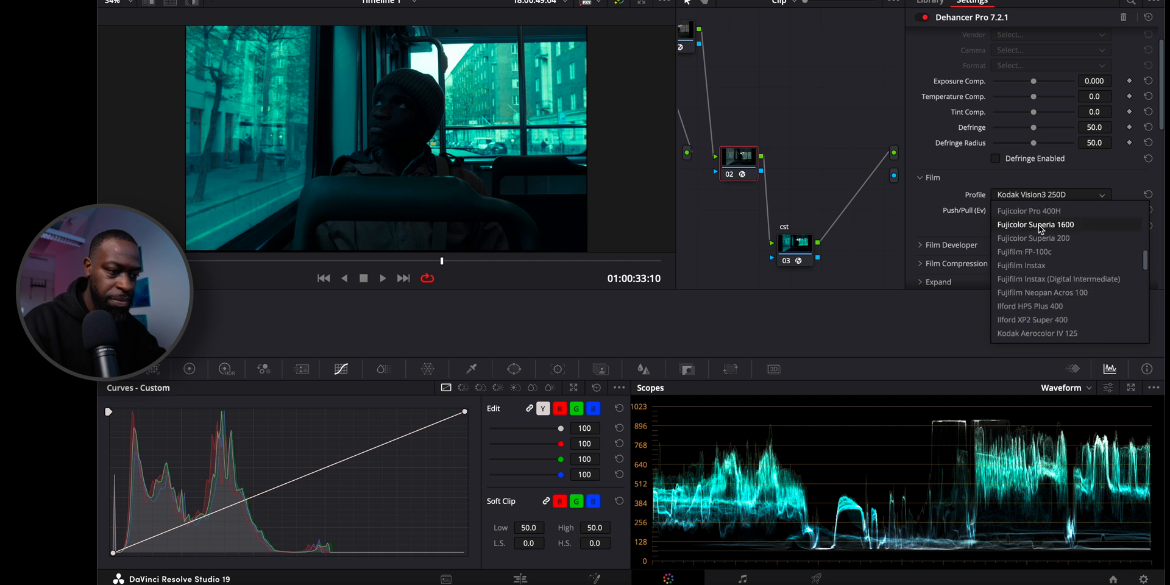
pyautogui.click(1024, 212)
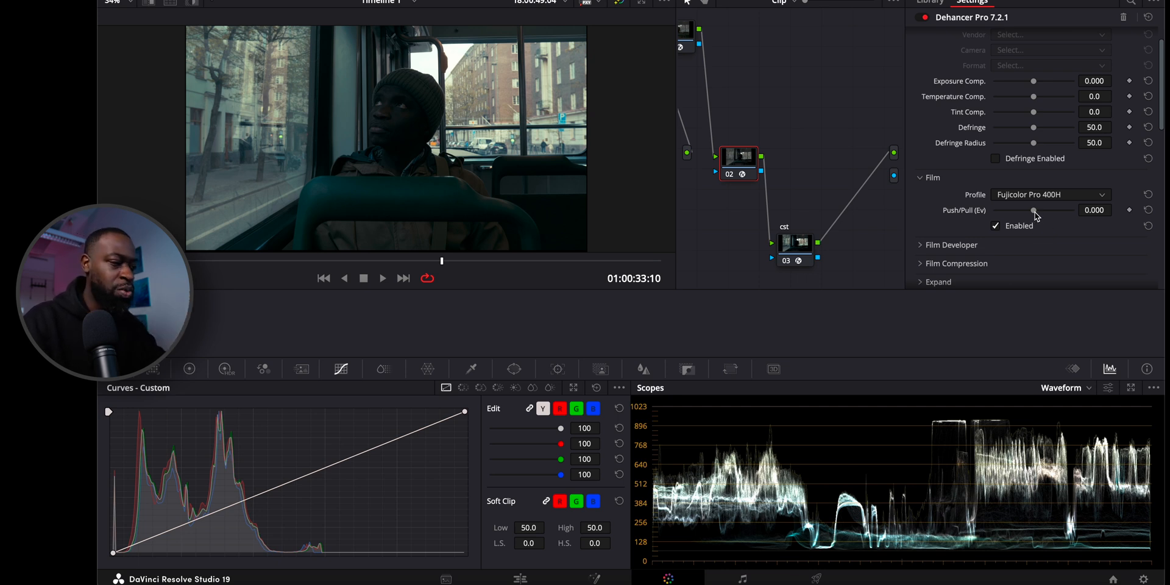
# Set the Film section's Push/Pull (Ev) to 2.000.
pyautogui.moveTo(1035, 210)
pyautogui.mouseDown()
pyautogui.moveTo(1056, 214)
pyautogui.moveTo(1002, 215)
pyautogui.moveTo(1039, 215)
pyautogui.mouseUp()
pyautogui.hotkey('ctrl', 'z')
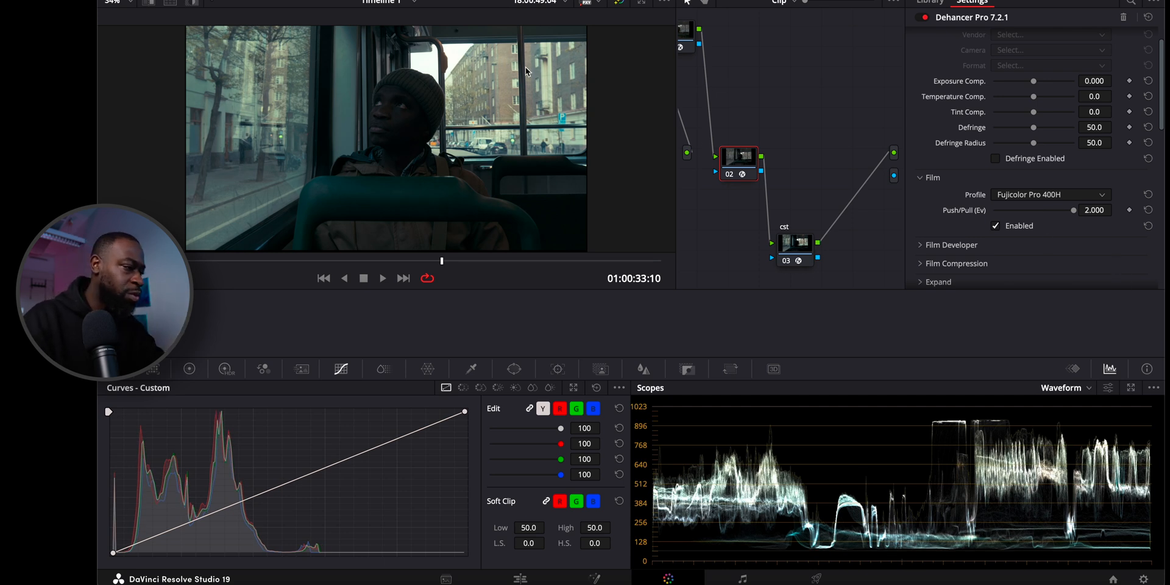
pyautogui.scroll(1, 491, 86)
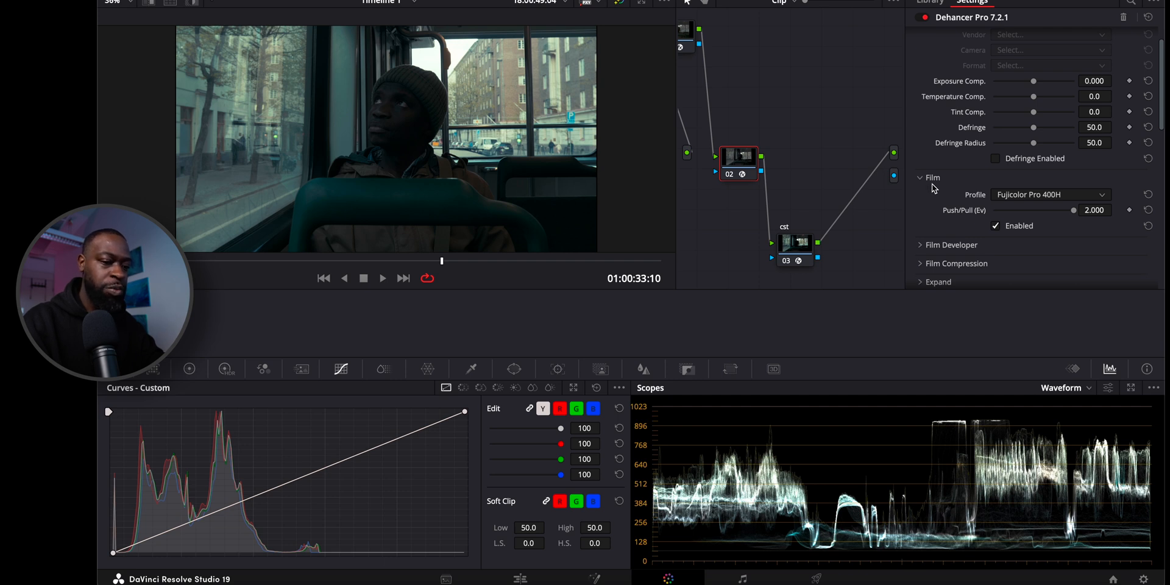
# Expand the settings of Film Compression and Expand in Dehancer and enable both effects.
pyautogui.scroll(2, 933, 189)
pyautogui.scroll(-8, 932, 186)
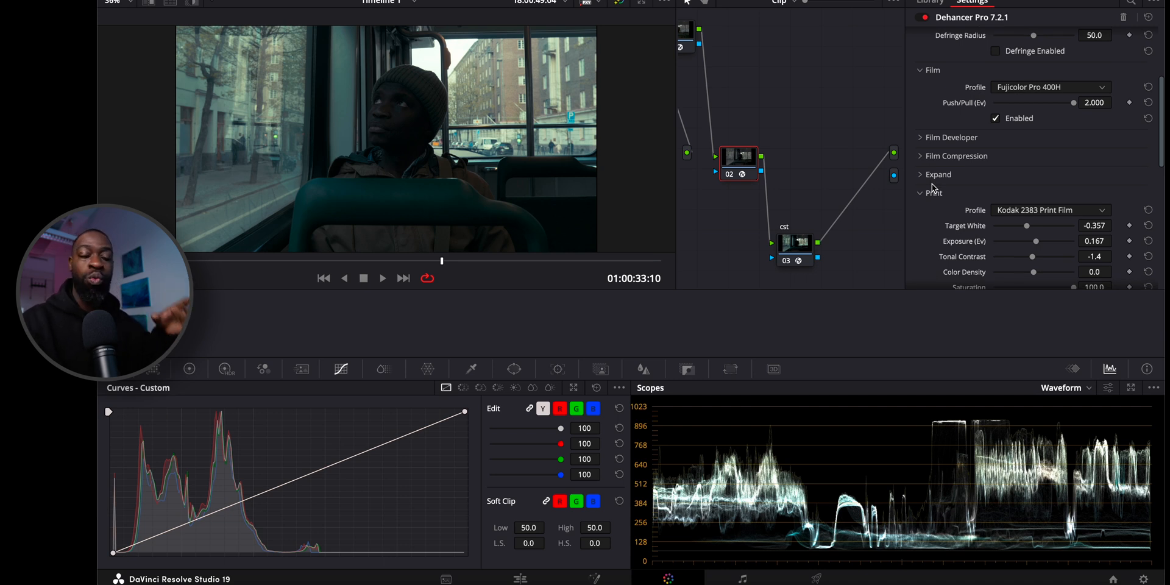
pyautogui.scroll(-4, 942, 159)
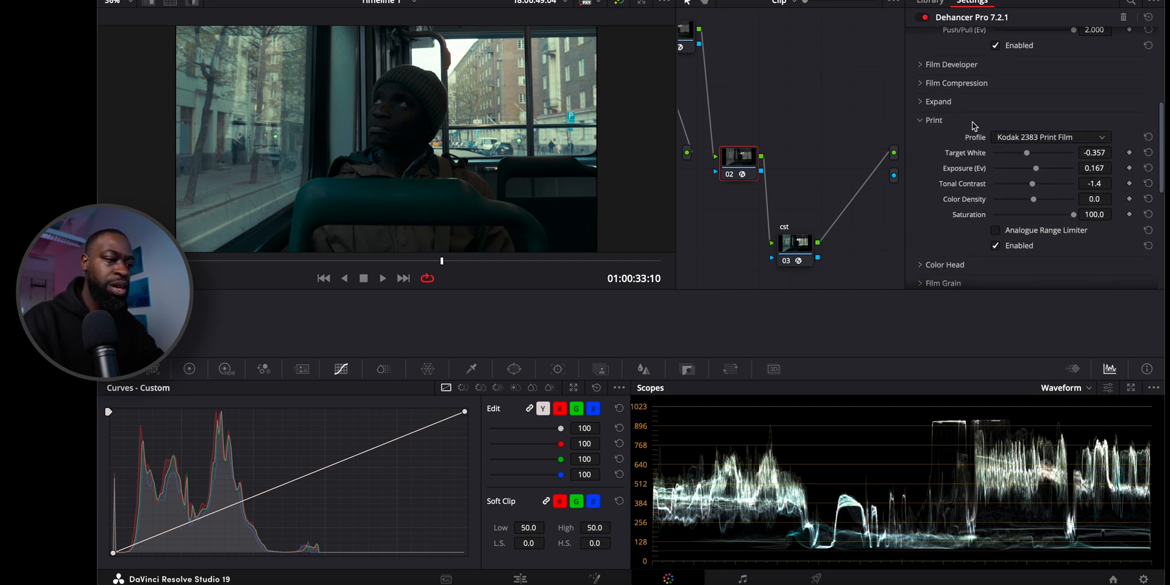
pyautogui.click(942, 84)
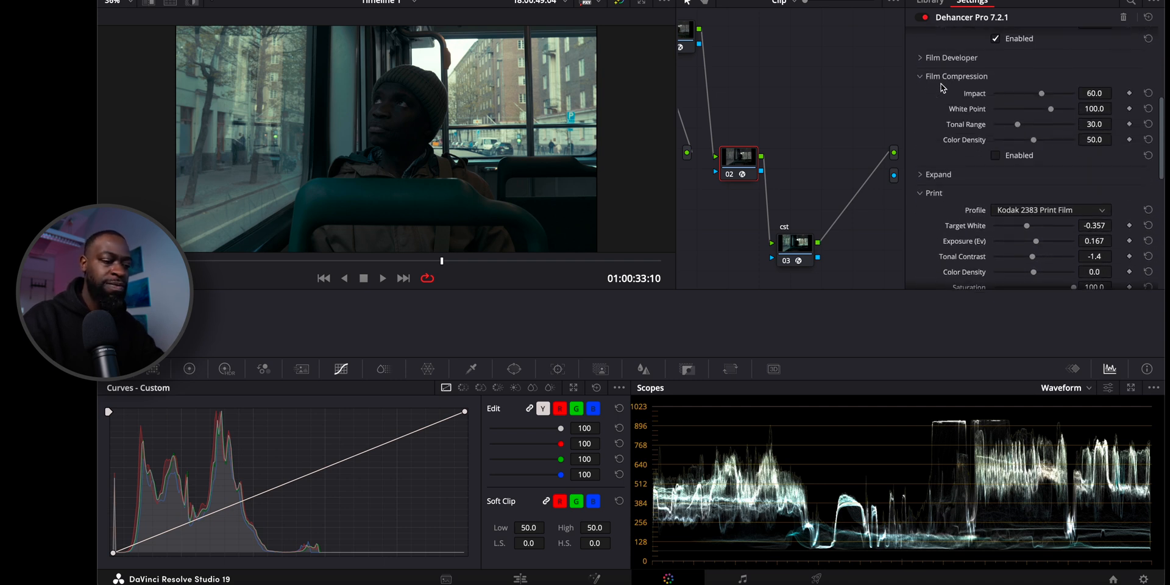
pyautogui.click(938, 176)
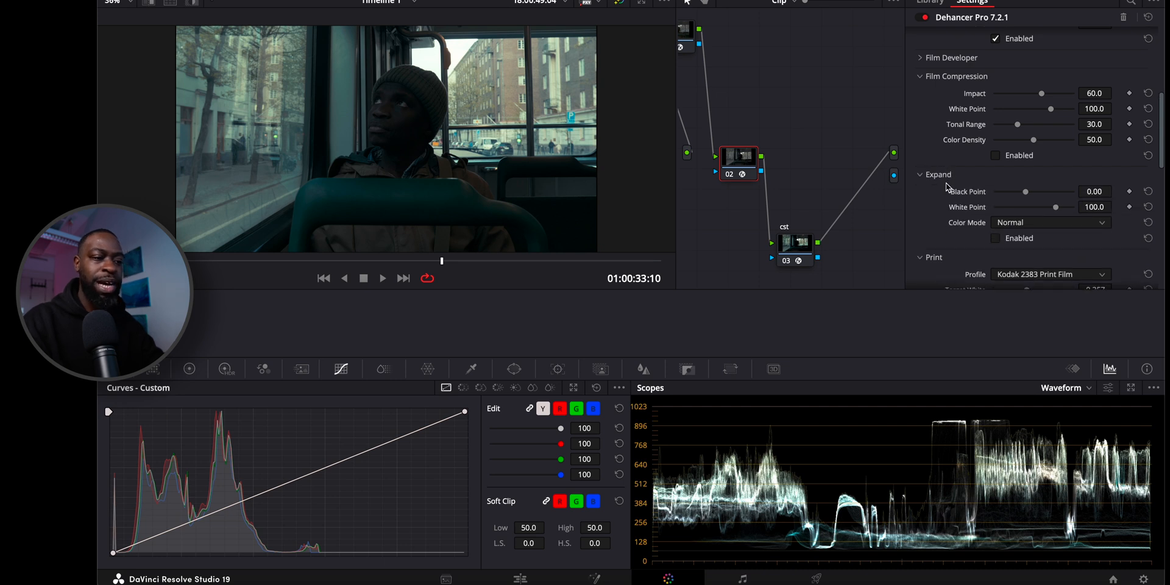
pyautogui.scroll(1, 954, 202)
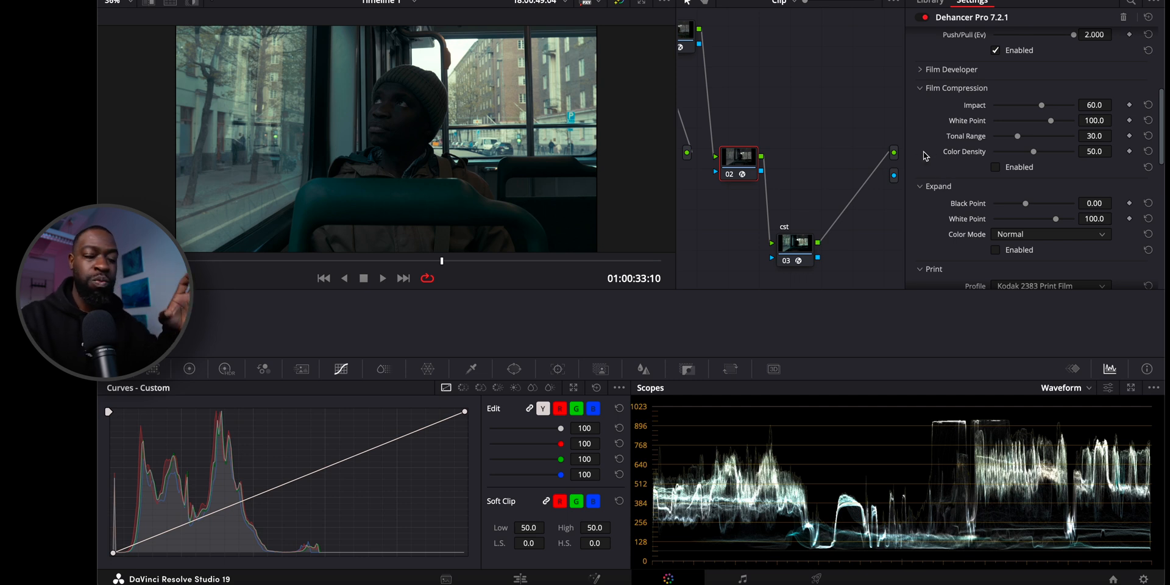
pyautogui.click(996, 169)
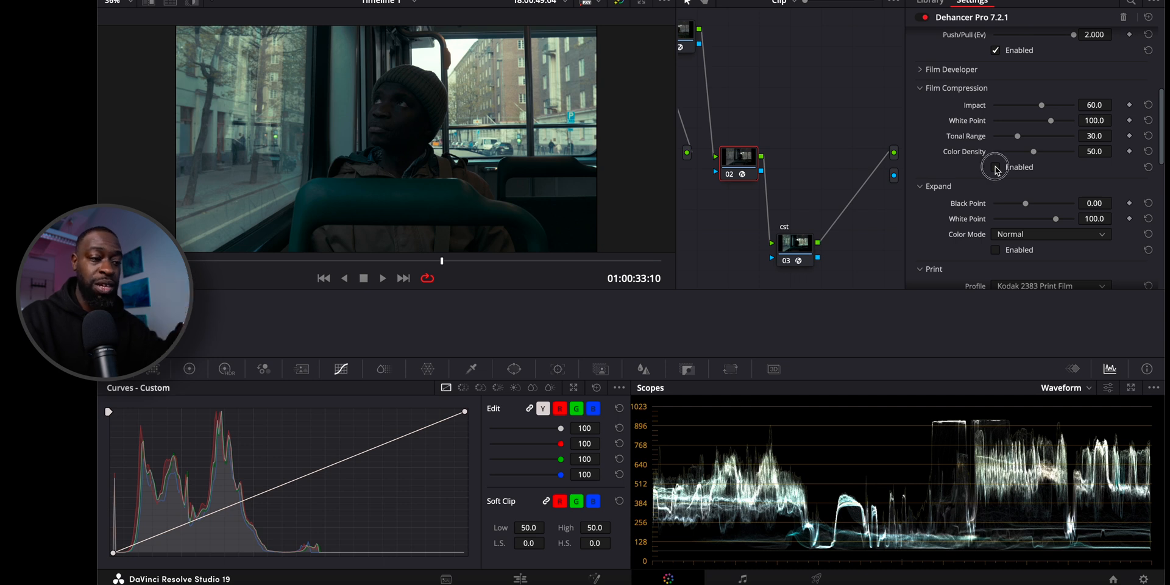
pyautogui.click(997, 249)
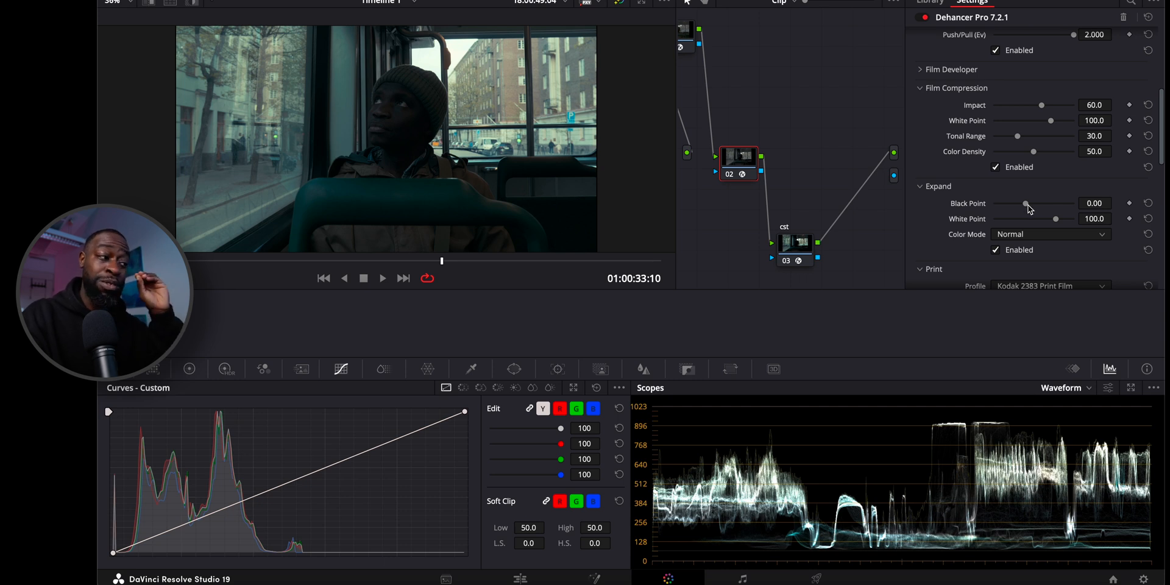
# Lower the Expand section's Black Point to -3.03.
pyautogui.moveTo(1028, 206); pyautogui.dragTo(1027, 205)
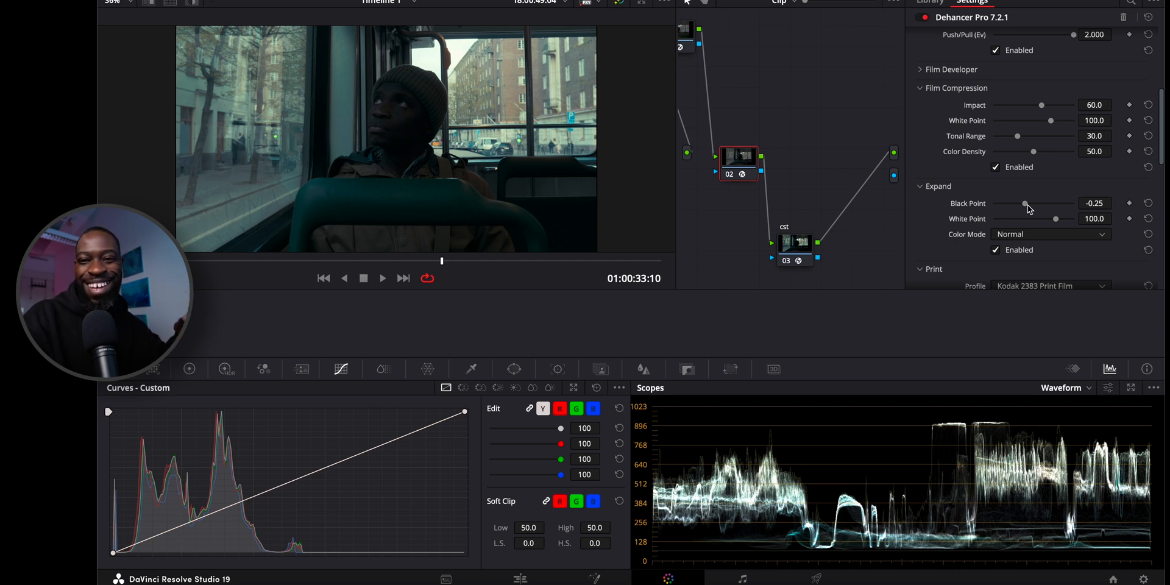
pyautogui.moveTo(1027, 206); pyautogui.dragTo(1025, 203)
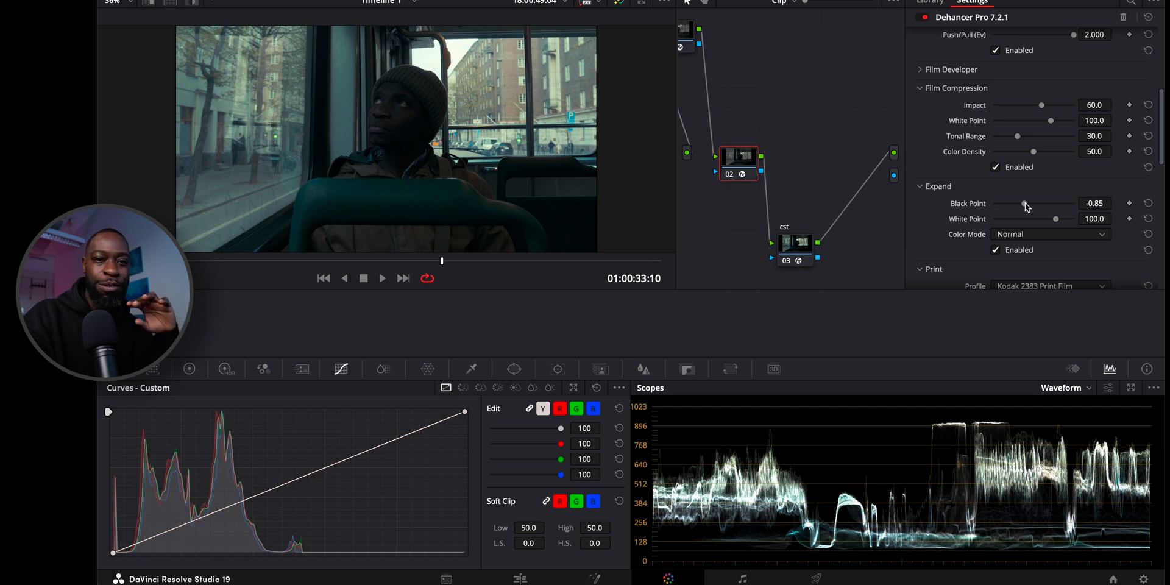
pyautogui.moveTo(1025, 203); pyautogui.dragTo(1025, 205)
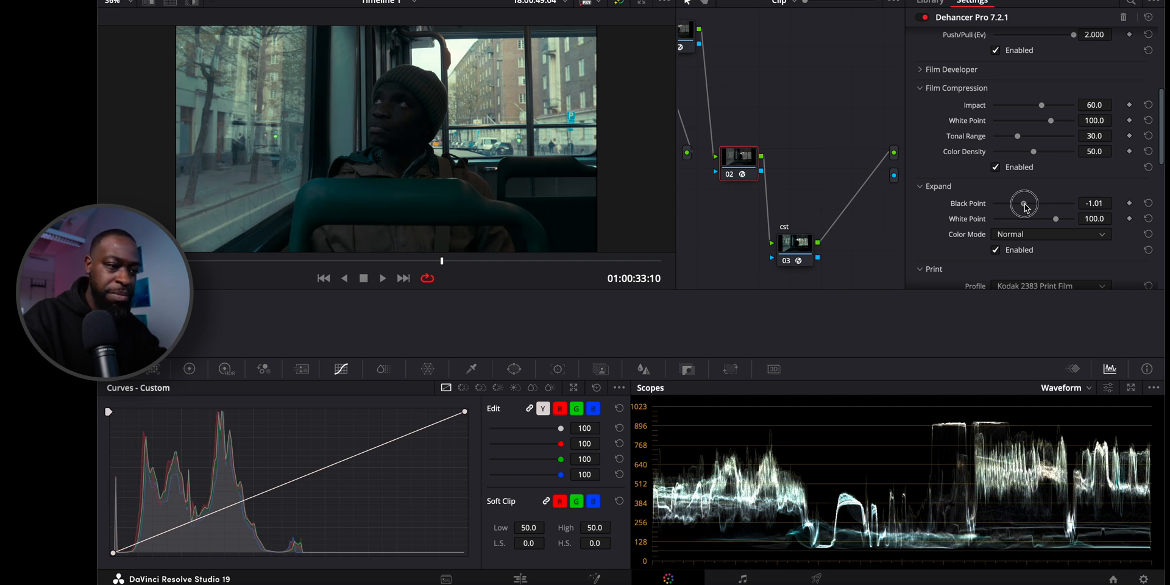
pyautogui.moveTo(1024, 203); pyautogui.dragTo(1022, 202)
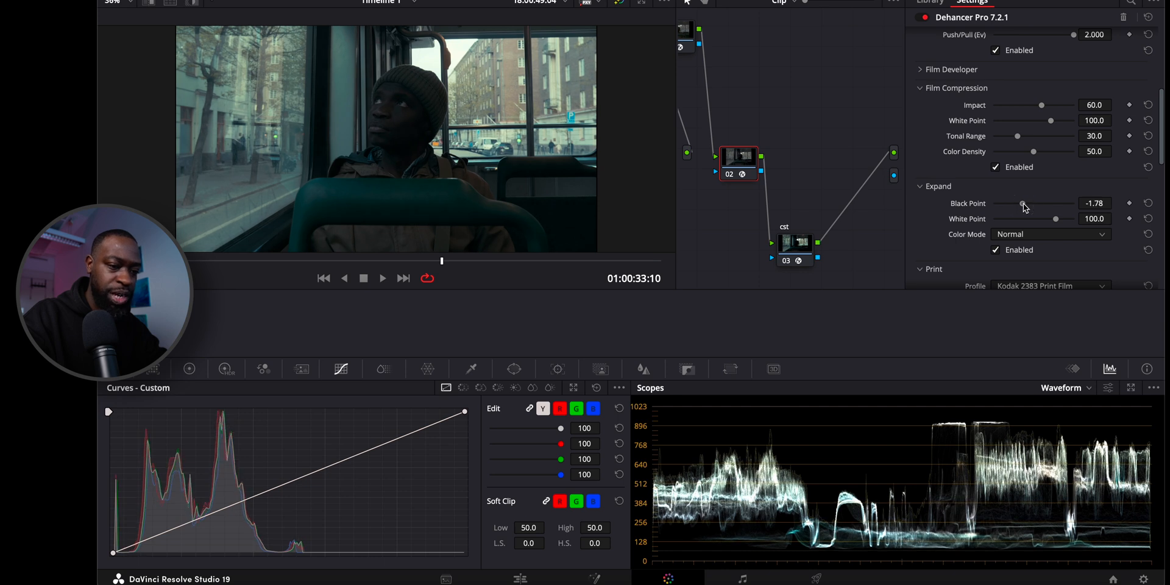
pyautogui.moveTo(1023, 203); pyautogui.dragTo(1022, 203)
pyautogui.moveTo(1021, 208); pyautogui.dragTo(1024, 207)
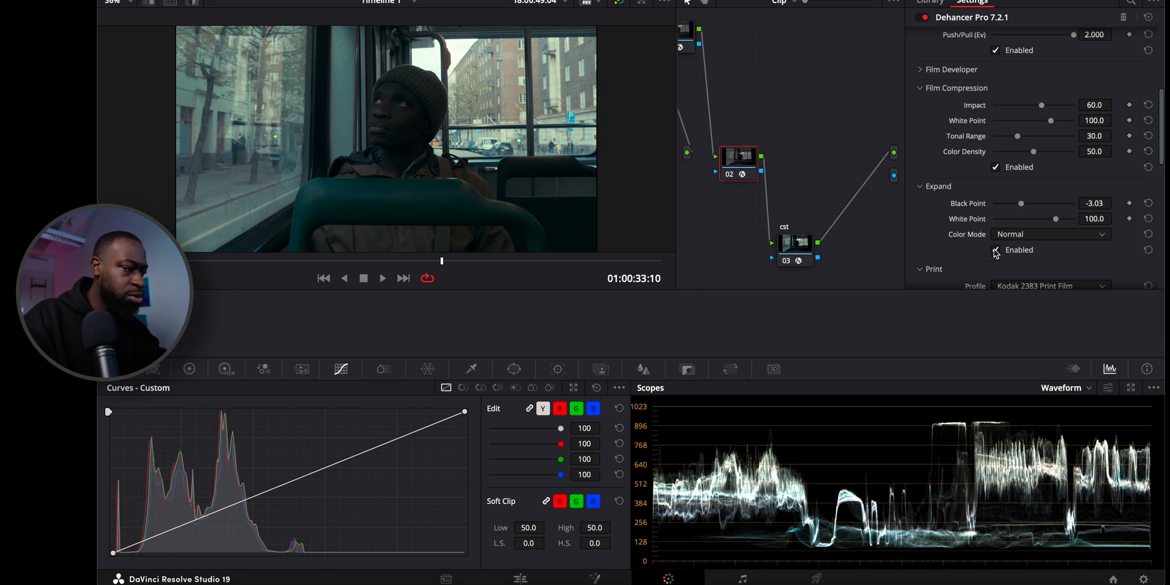
# Compare the image with the Expand effect off and on, leaving it enabled.
pyautogui.click(996, 250)
pyautogui.click(996, 251)
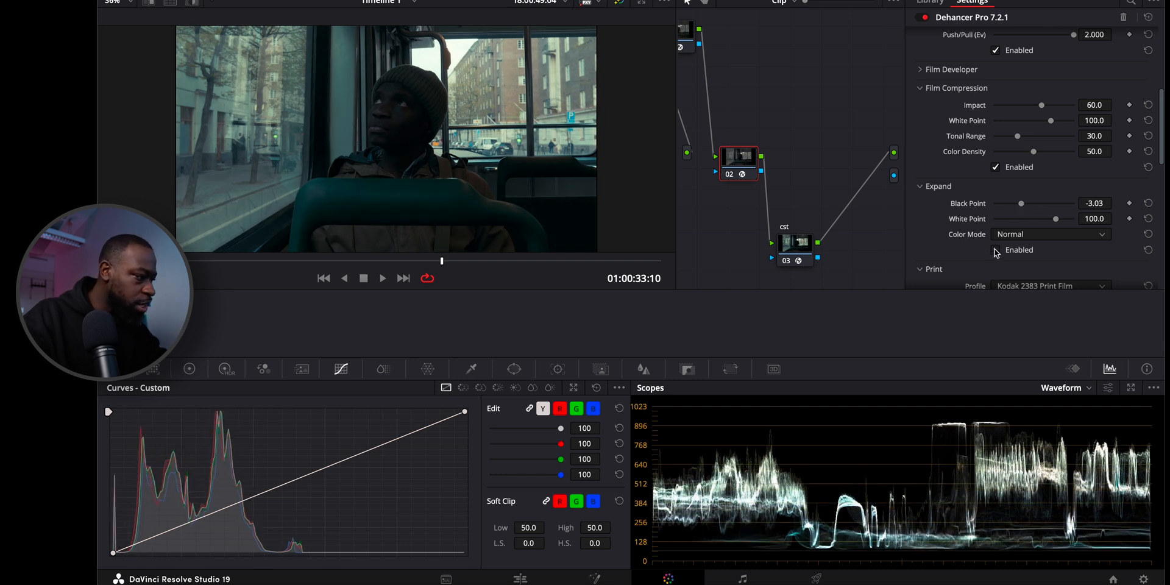
pyautogui.click(996, 251)
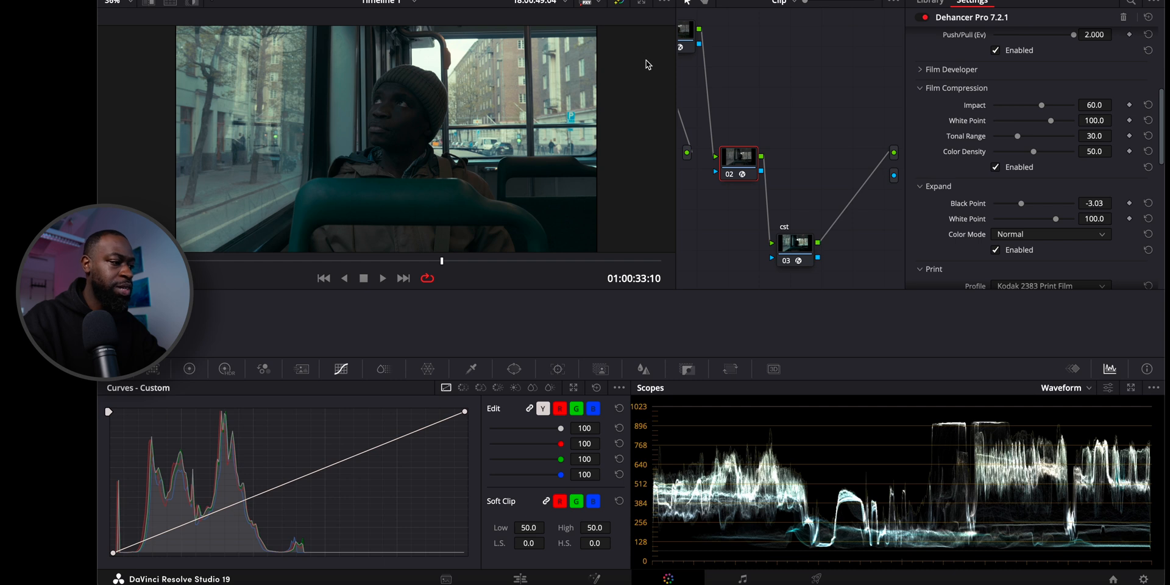
# Set Film Compression's Impact to 100.0 and its White Point to 120.0.
pyautogui.scroll(-3, 458, 56)
pyautogui.scroll(6, 451, 56)
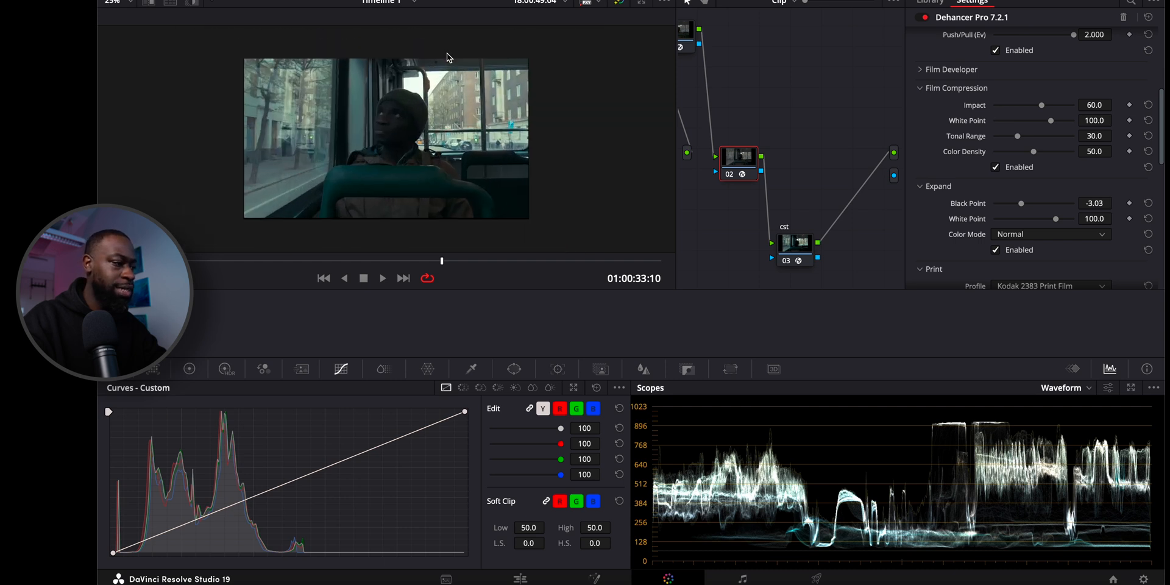
pyautogui.scroll(-2, 443, 59)
pyautogui.scroll(1, 443, 59)
pyautogui.scroll(-1, 444, 58)
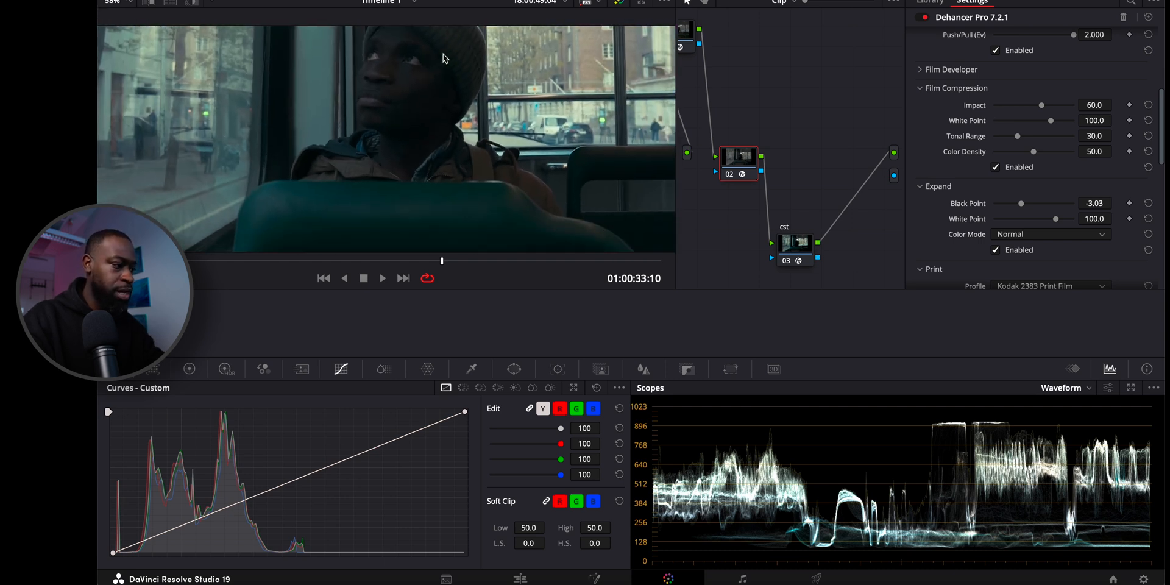
pyautogui.scroll(4, 443, 59)
pyautogui.scroll(-4, 443, 58)
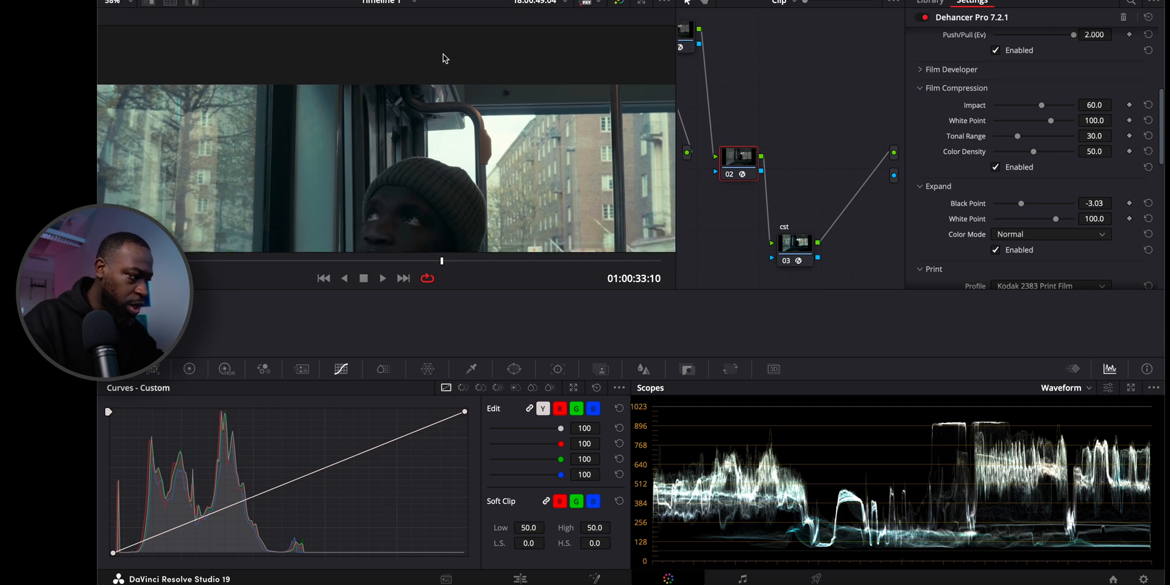
pyautogui.scroll(-1, 444, 55)
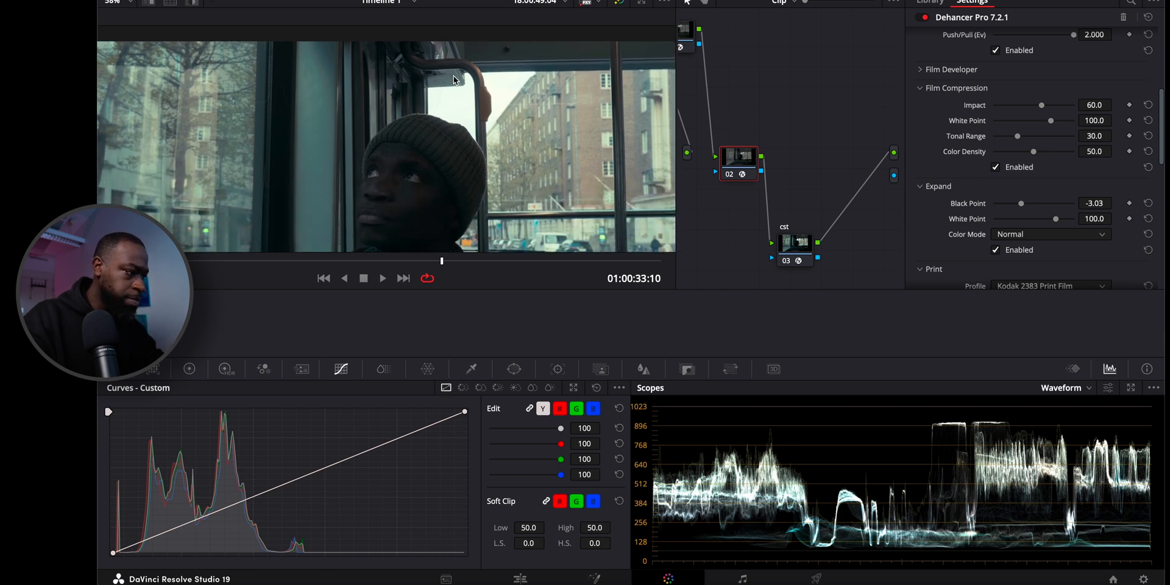
pyautogui.scroll(-3, 443, 55)
pyautogui.scroll(5, 448, 65)
pyautogui.scroll(-1, 453, 76)
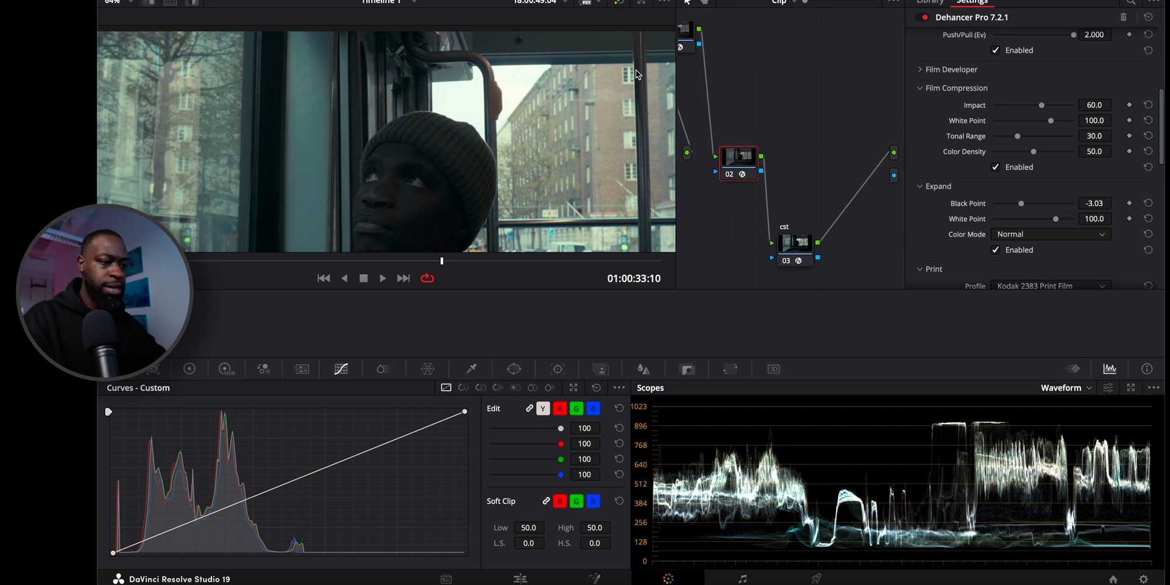
pyautogui.doubleClick(1042, 105)
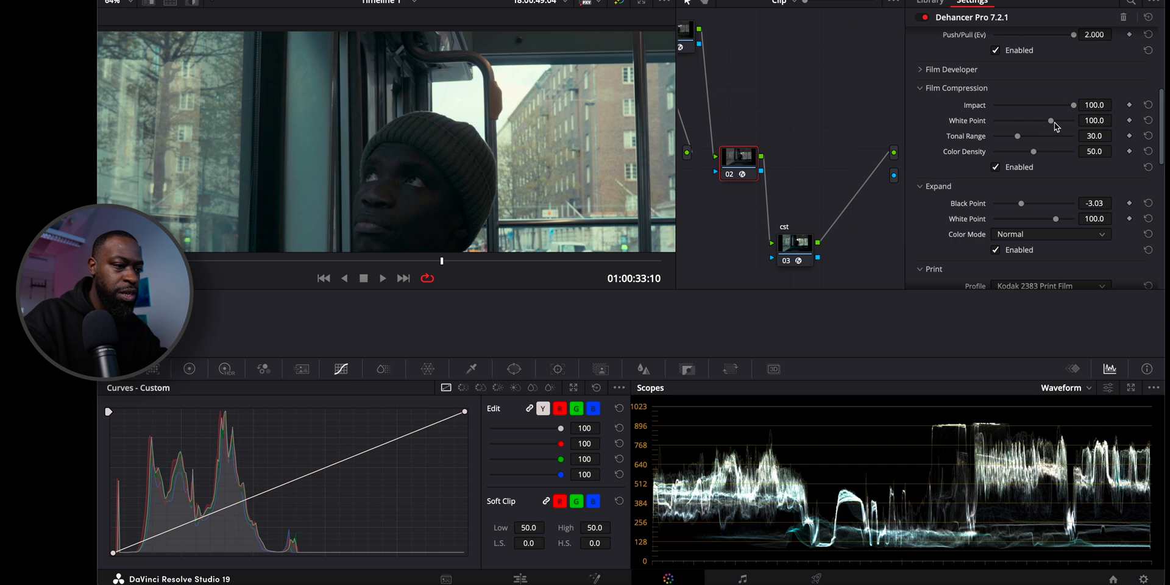
pyautogui.moveTo(1052, 122); pyautogui.dragTo(1074, 121)
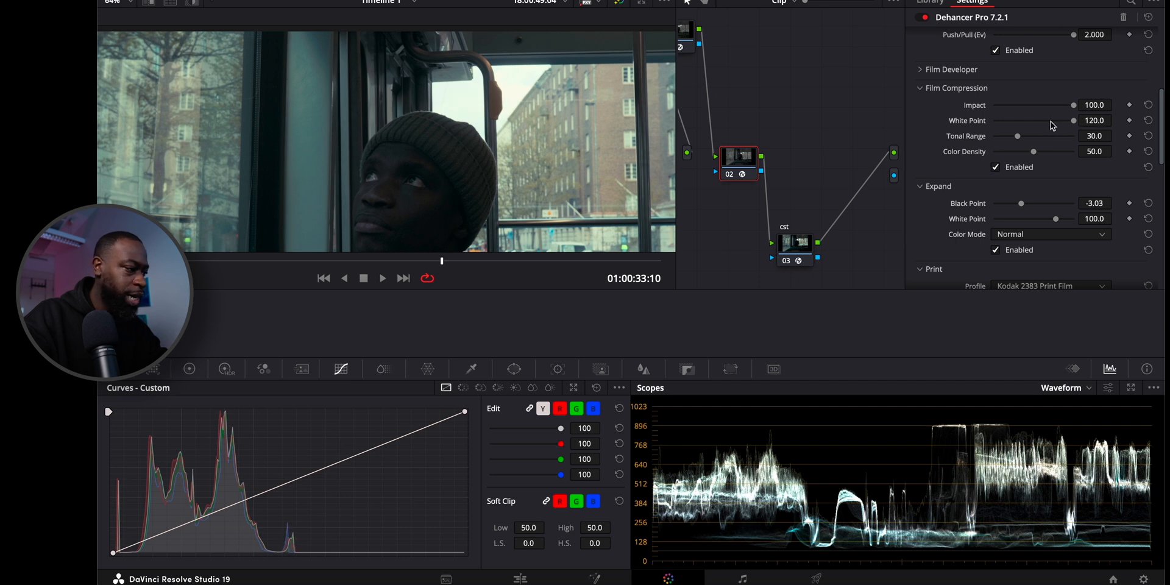
# Compare the image with Film Compression off and on, leaving the effect enabled.
pyautogui.scroll(-1, 997, 168)
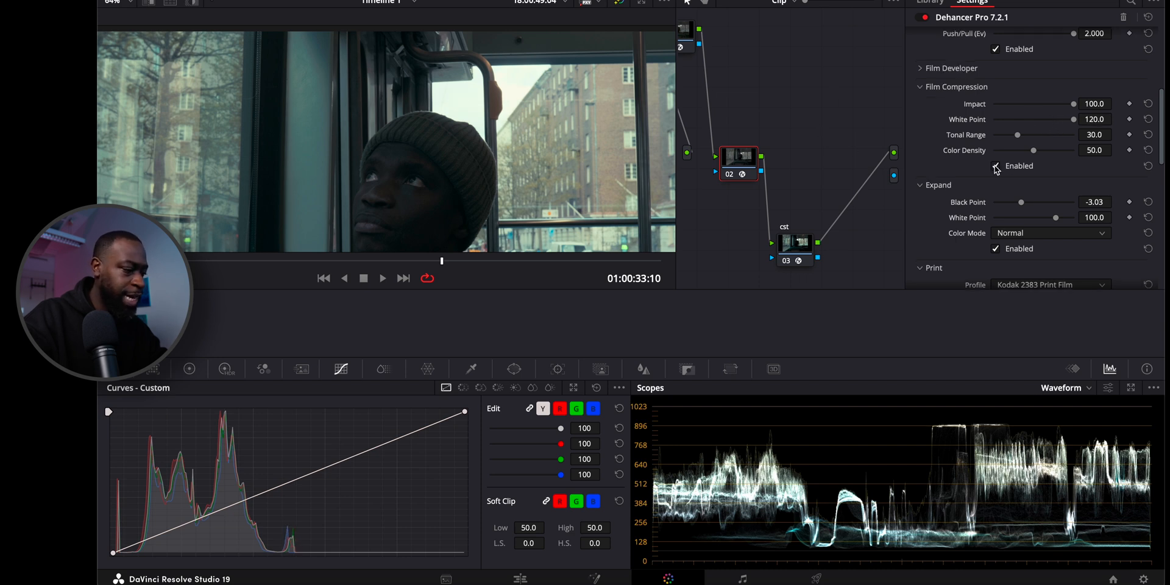
pyautogui.click(995, 162)
pyautogui.scroll(1, 995, 168)
pyautogui.click(996, 164)
pyautogui.click(996, 162)
pyautogui.scroll(-1, 997, 167)
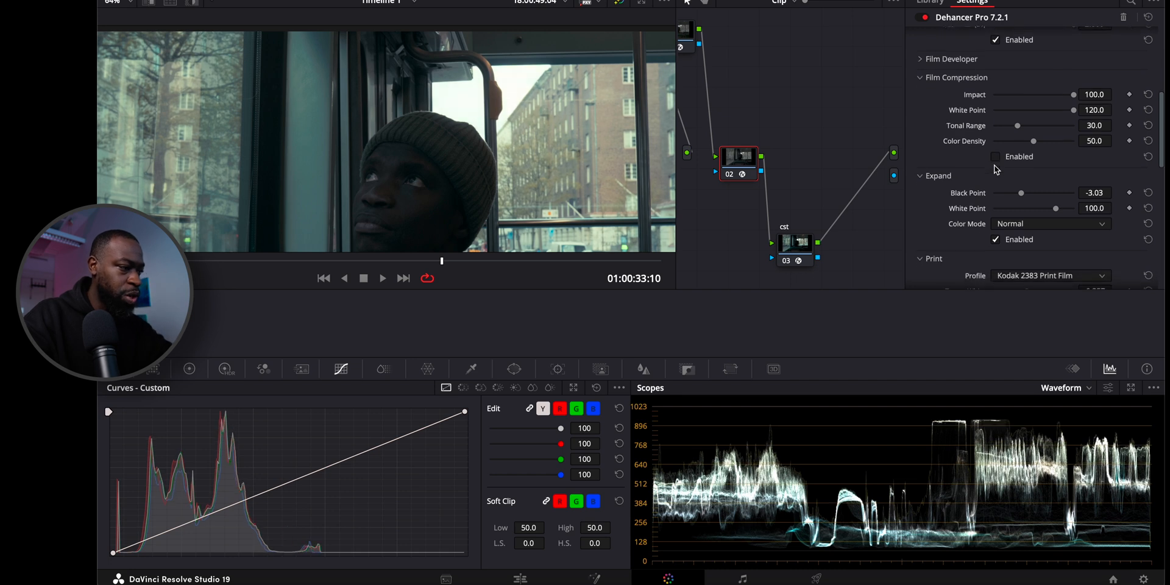
pyautogui.click(997, 157)
pyautogui.click(999, 159)
pyautogui.click(998, 157)
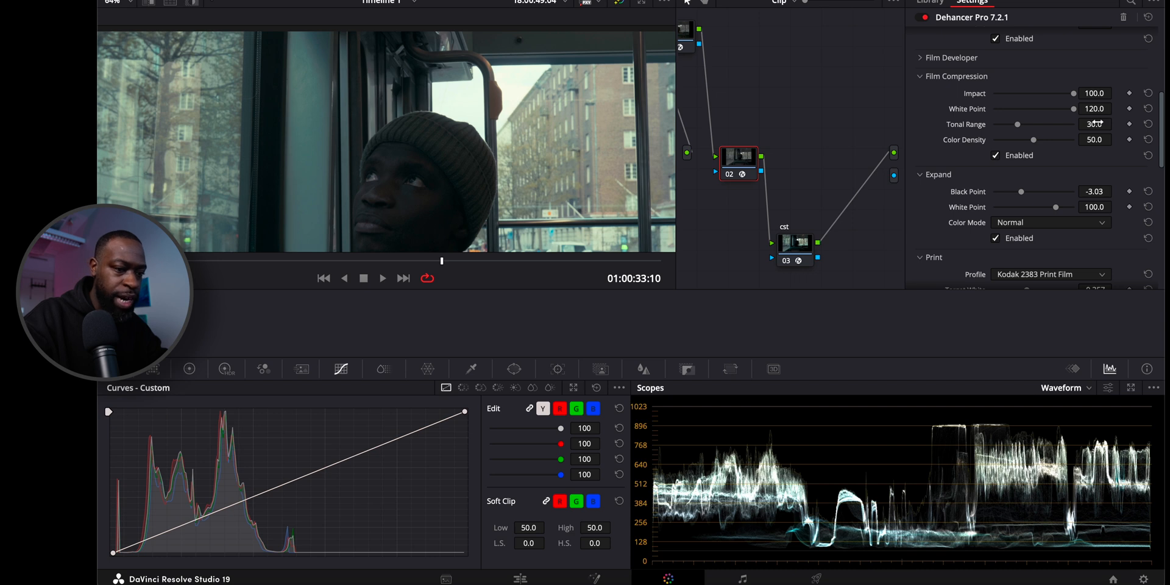
# Raise Film Compression's Tonal Range to 32.7.
pyautogui.scroll(-2, 1095, 124)
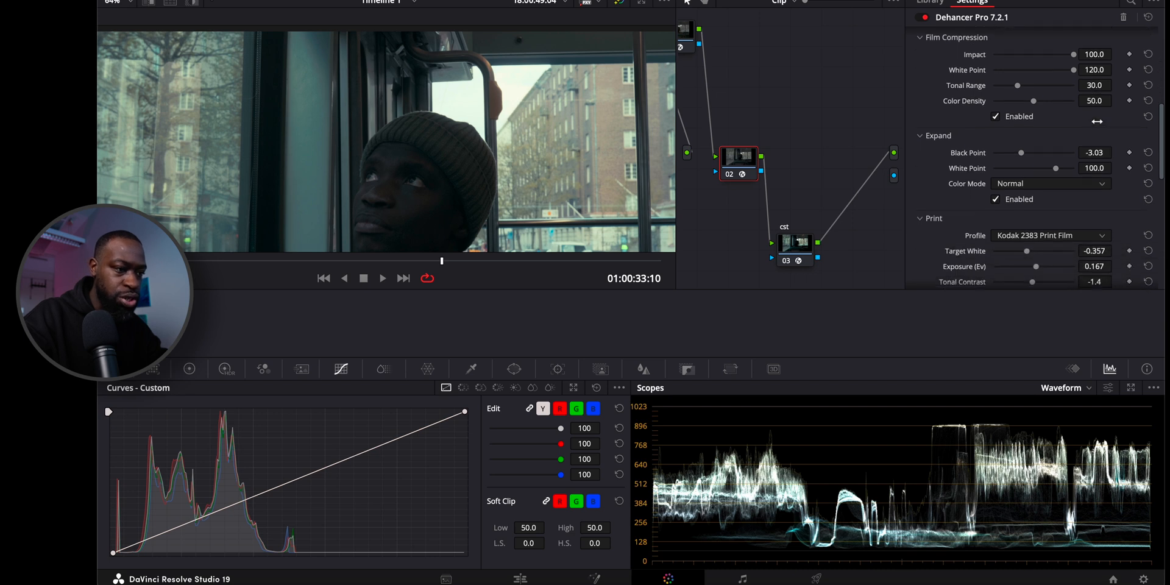
pyautogui.click(1016, 86)
pyautogui.moveTo(1017, 86); pyautogui.dragTo(1019, 89)
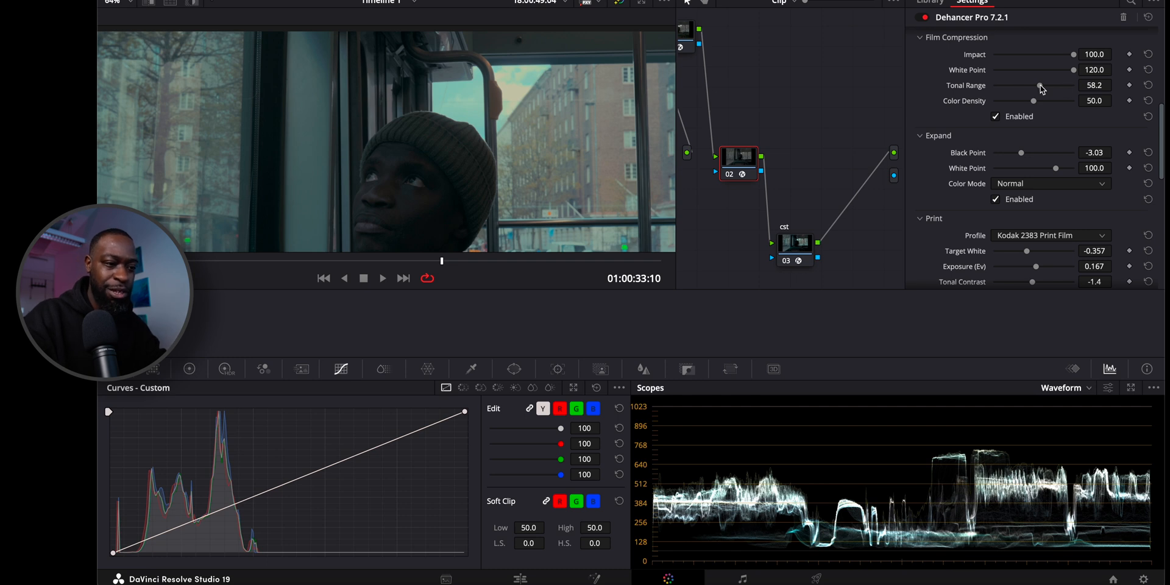
pyautogui.moveTo(1040, 86); pyautogui.dragTo(1020, 86)
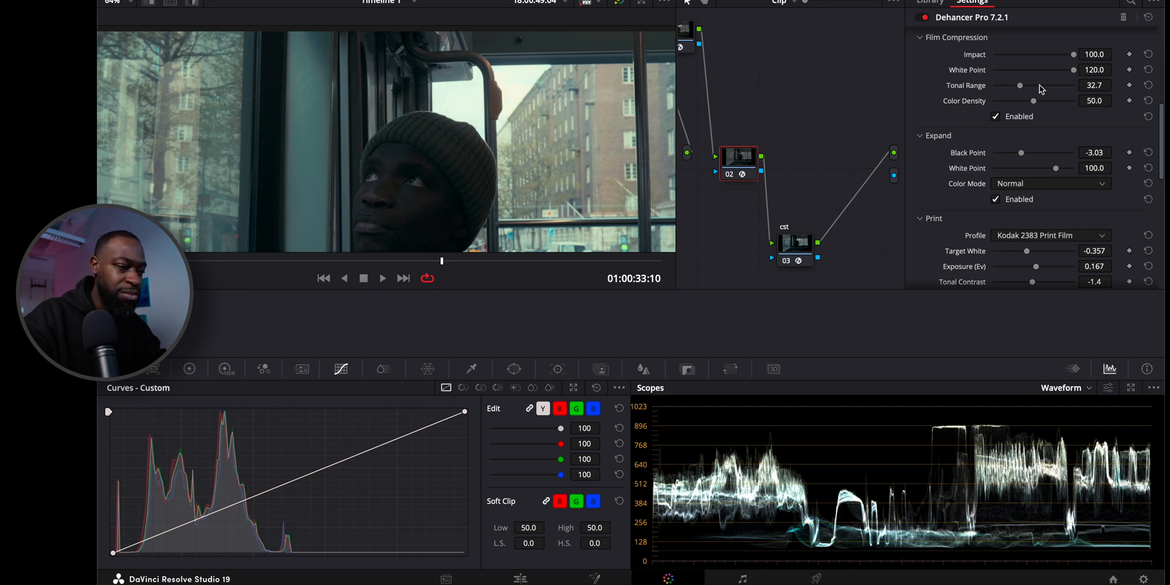
# Compare the image with and without Film Compression at the adjusted tonal range, leaving the effect enabled.
pyautogui.click(995, 116)
pyautogui.click(996, 117)
pyautogui.click(995, 116)
pyautogui.click(996, 117)
pyautogui.click(996, 116)
pyautogui.click(996, 116)
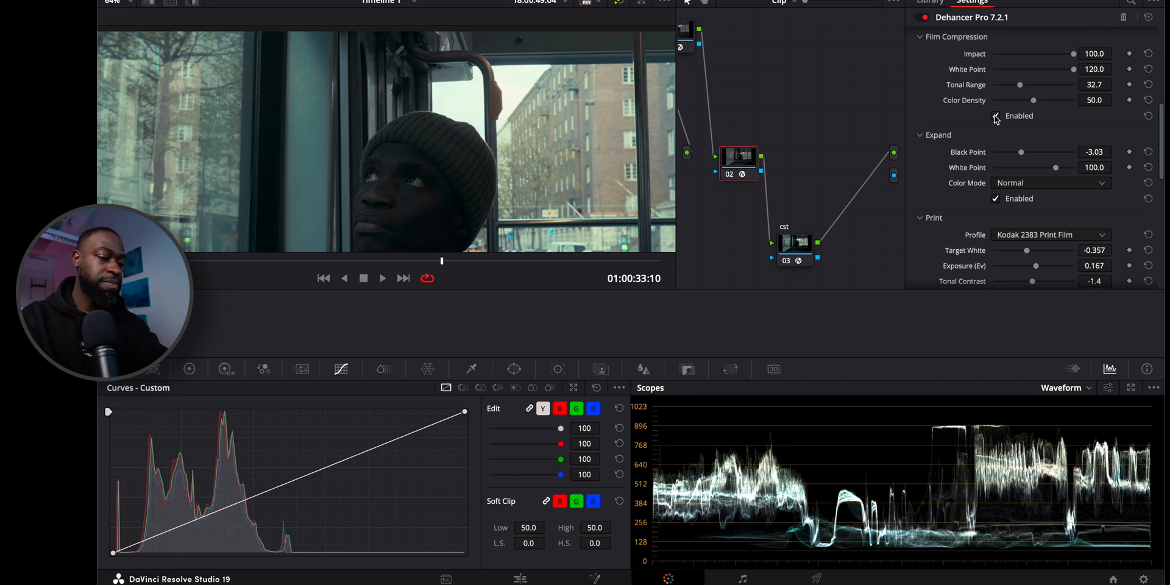
# Set the viewer zoom to Fit so the whole frame is shown.
pyautogui.scroll(-5, 929, 137)
pyautogui.scroll(-1, 929, 137)
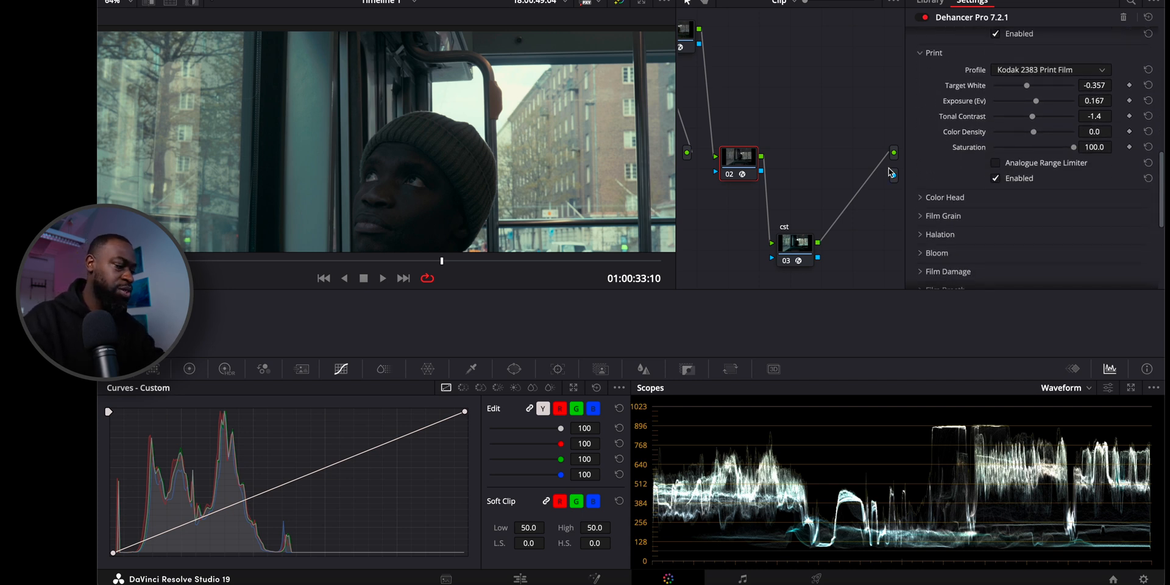
pyautogui.click(129, 6)
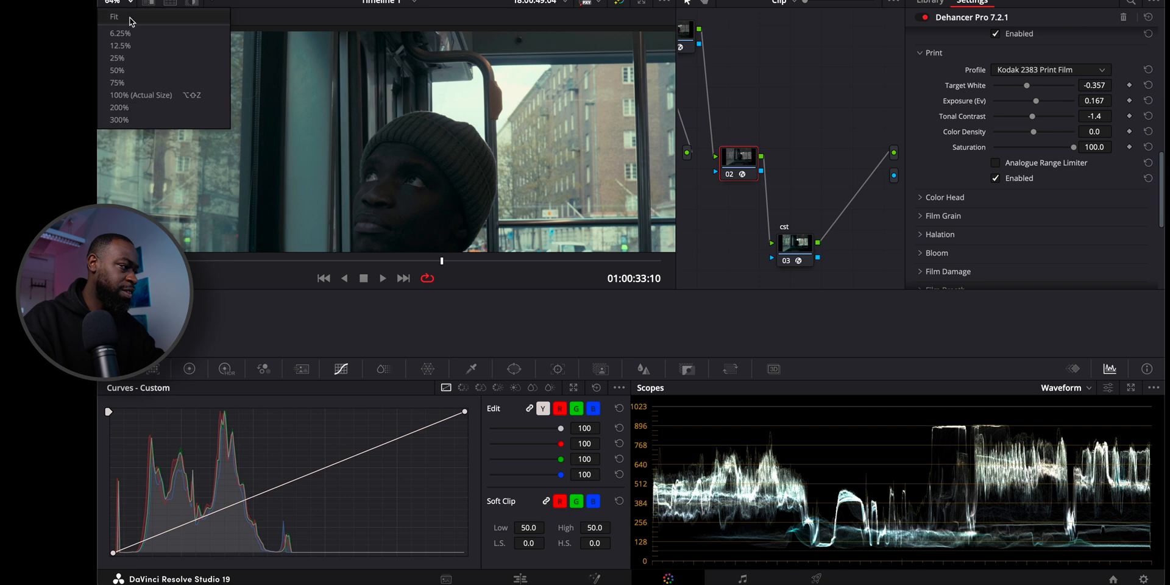
pyautogui.click(132, 22)
# Expand the Halation and Bloom settings and enable Halation, trying a higher Amplify before resetting it to the default 70.0.
pyautogui.scroll(-6, 962, 146)
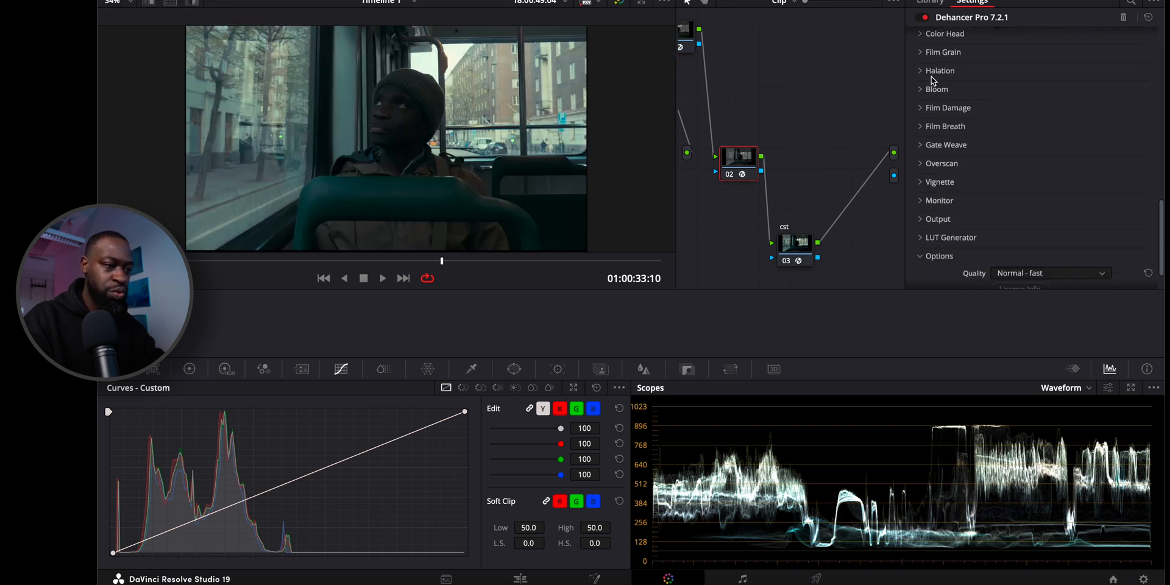
pyautogui.click(933, 71)
pyautogui.click(932, 155)
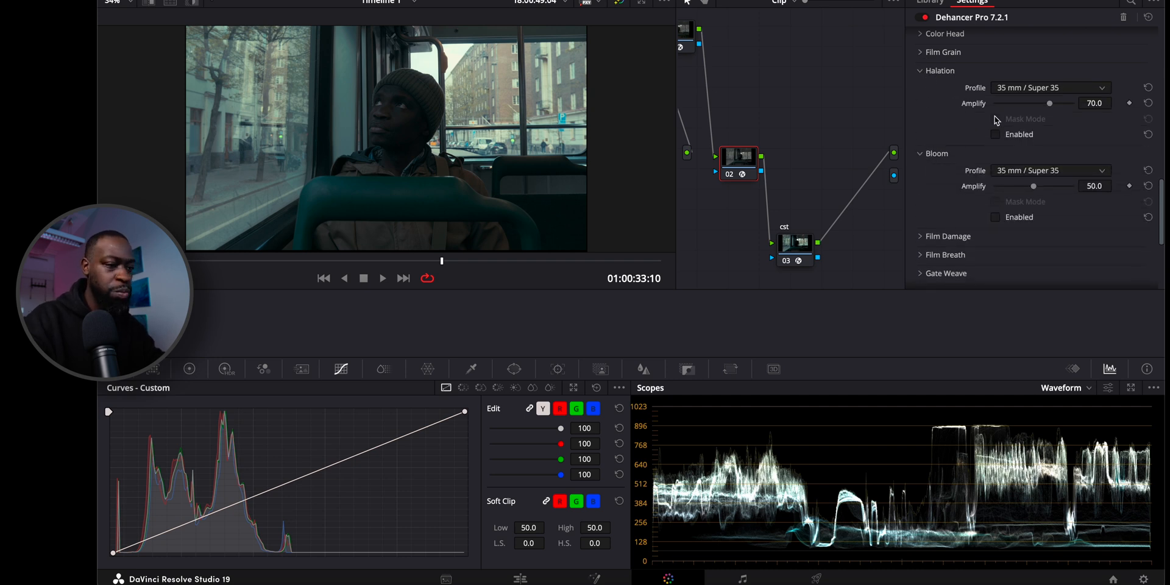
pyautogui.click(995, 135)
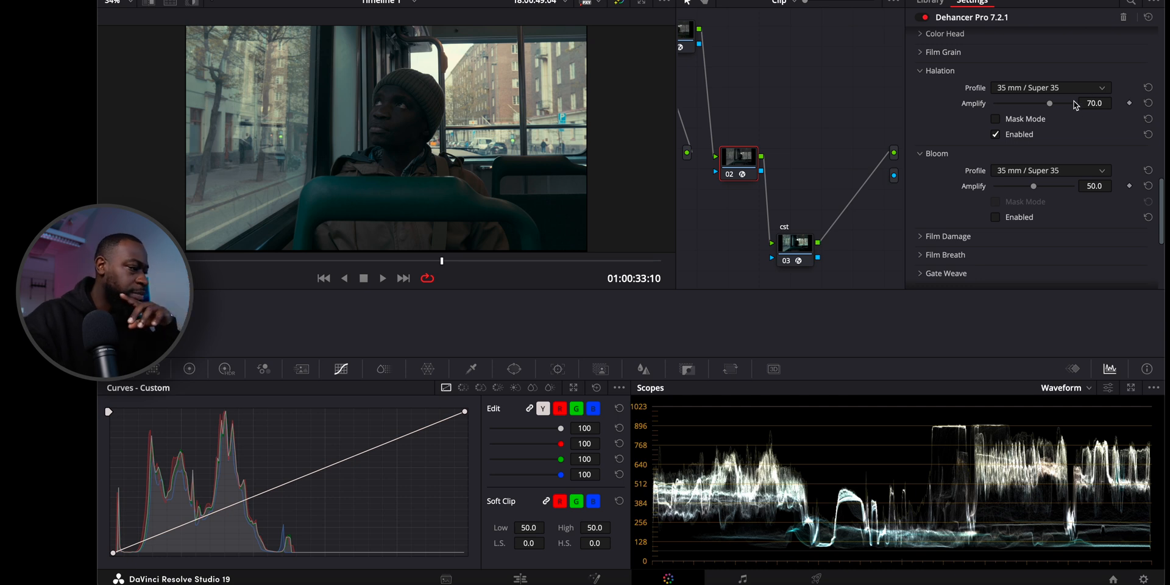
pyautogui.moveTo(1050, 103)
pyautogui.mouseDown()
pyautogui.moveTo(995, 103)
pyautogui.moveTo(1068, 103)
pyautogui.mouseUp()
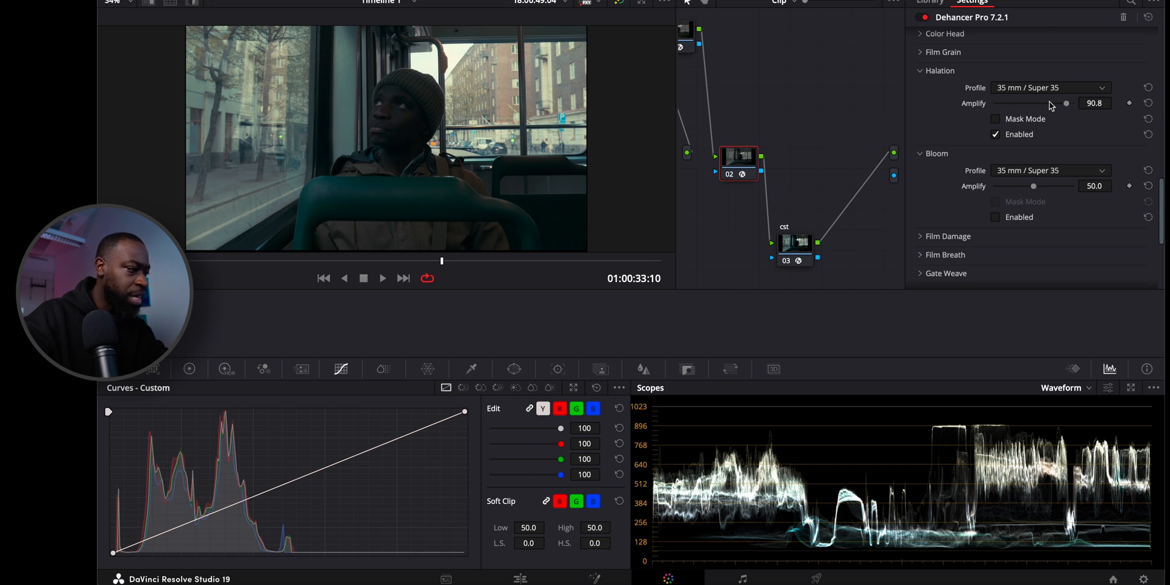
pyautogui.click(1148, 103)
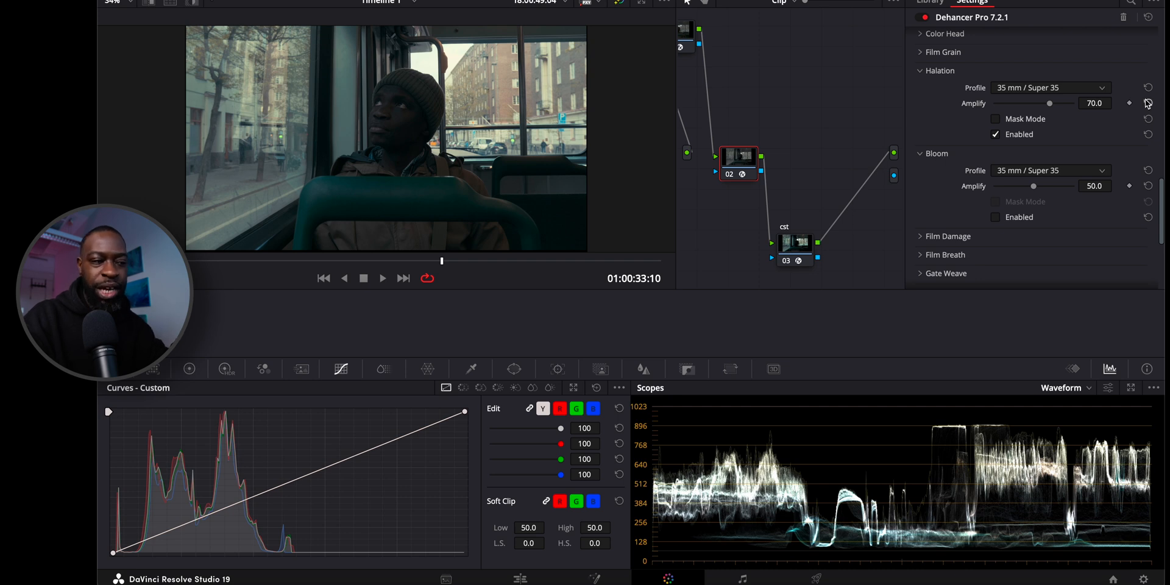
# Enable Bloom with the 35 mm / Super 35 profile and compare the image with it off and on, leaving it enabled.
pyautogui.scroll(-2, 1006, 132)
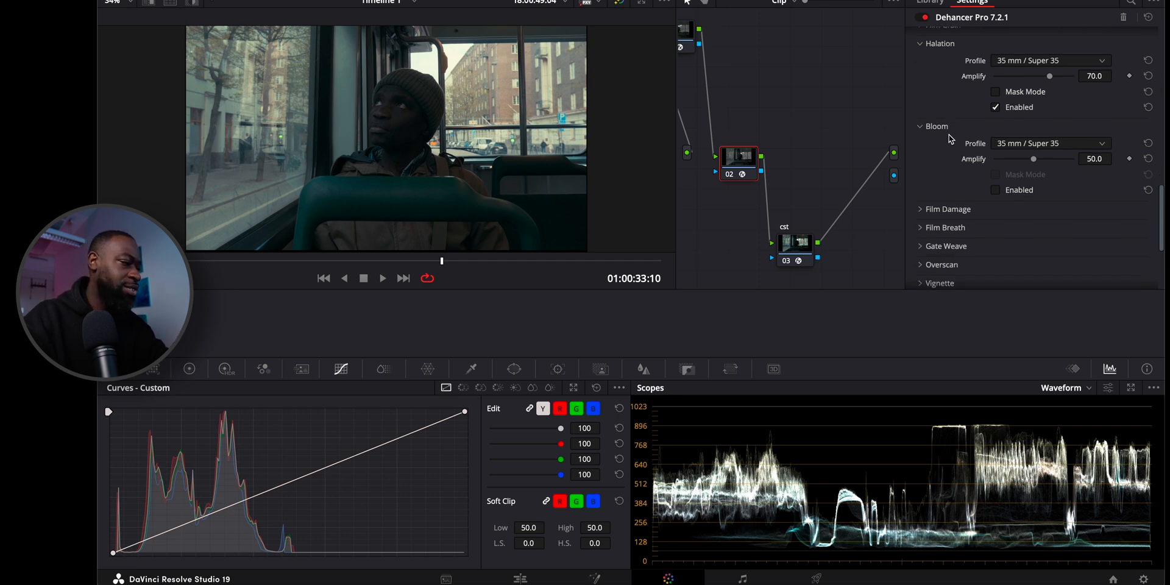
pyautogui.click(995, 151)
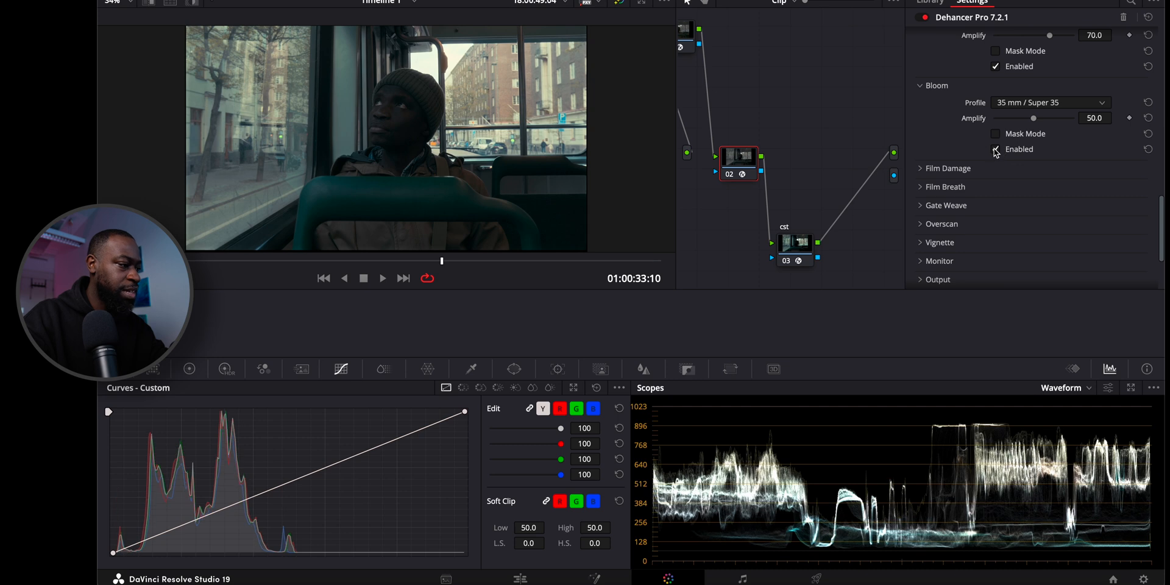
pyautogui.click(996, 151)
pyautogui.click(995, 150)
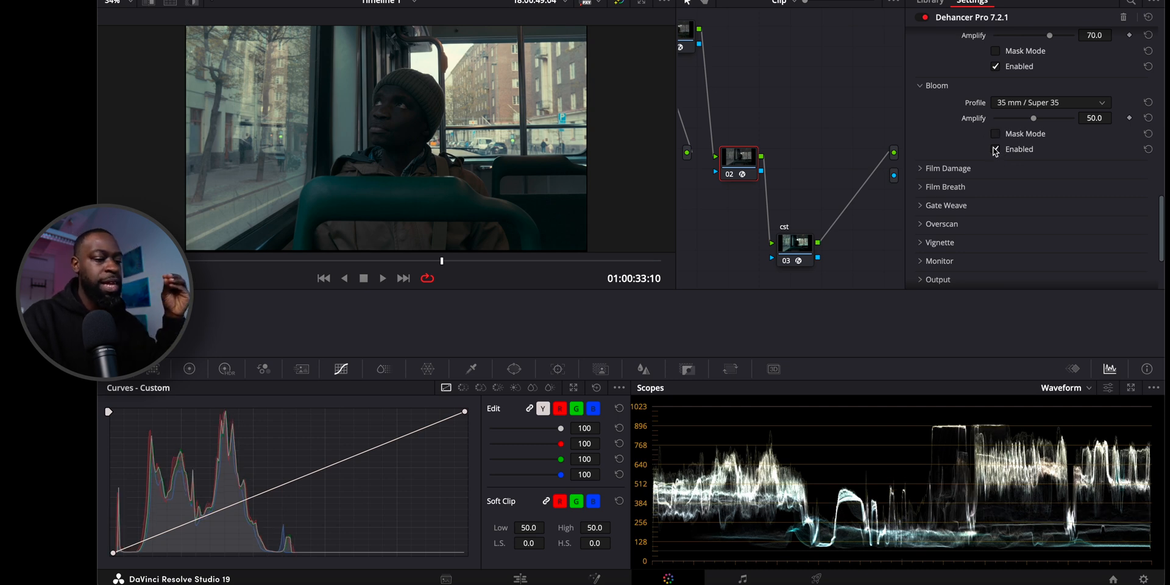
pyautogui.click(995, 150)
pyautogui.click(995, 150)
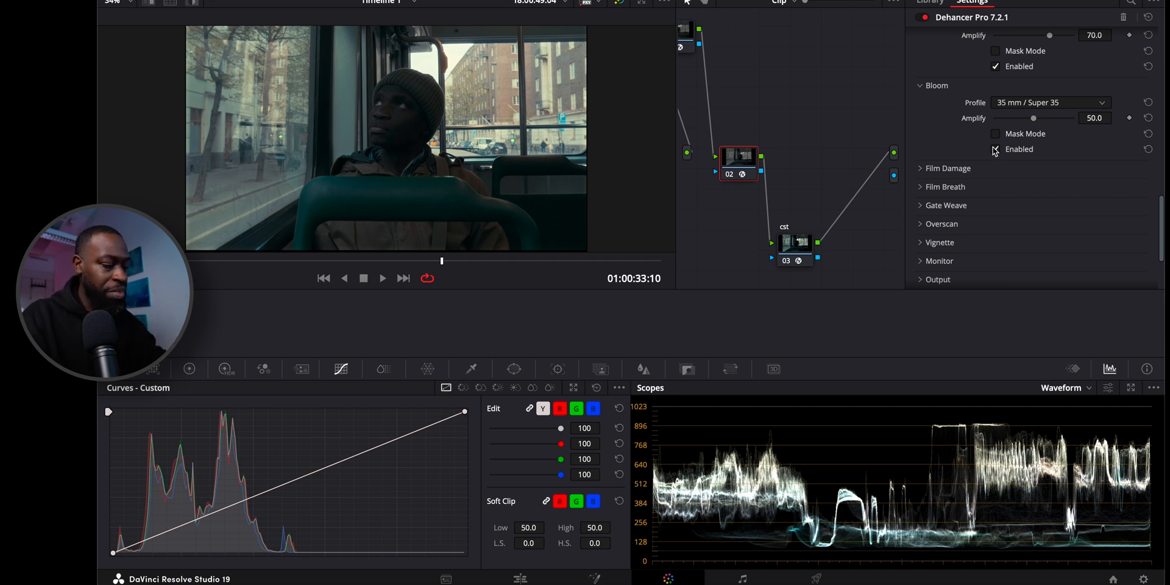
# Play the graded clip full screen to review the halation and bloom, returning to the grading view.
pyautogui.press('p')
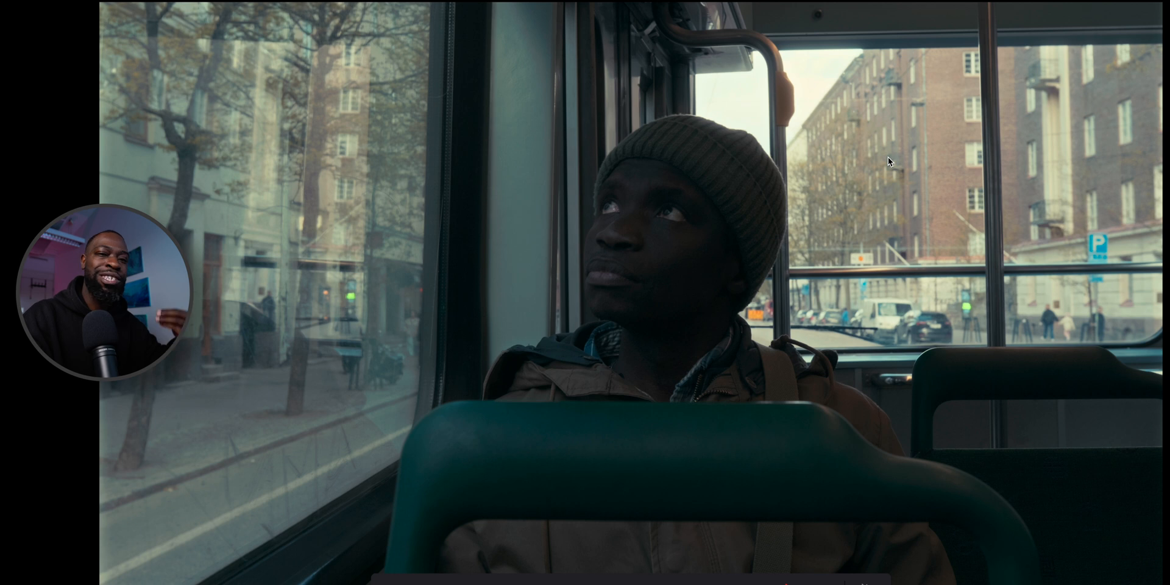
pyautogui.press('space')
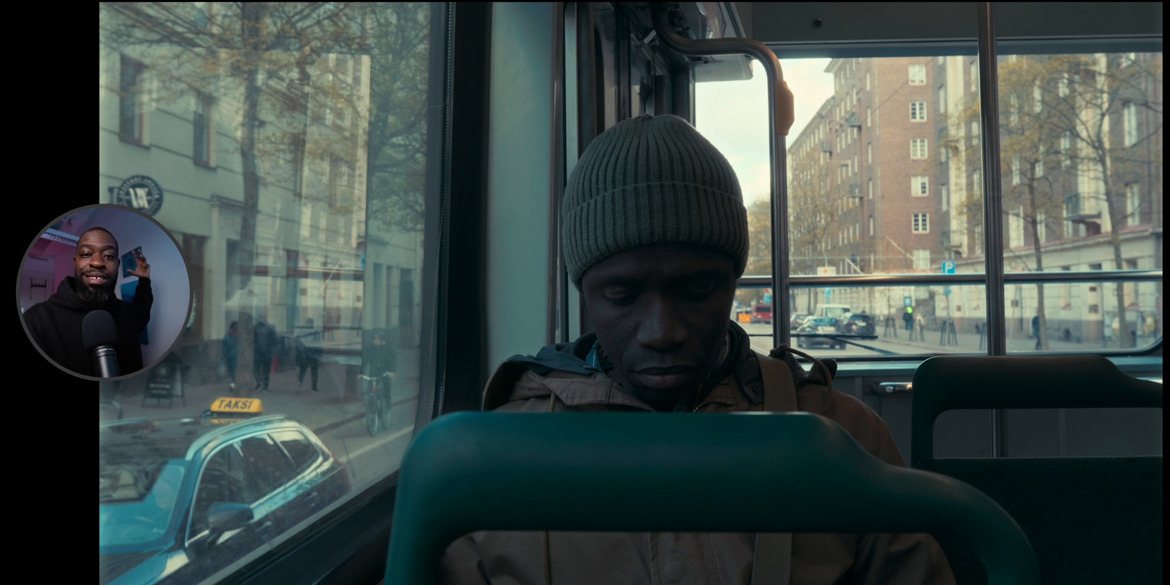
pyautogui.press('Escape')
pyautogui.press('space')
pyautogui.press('space')
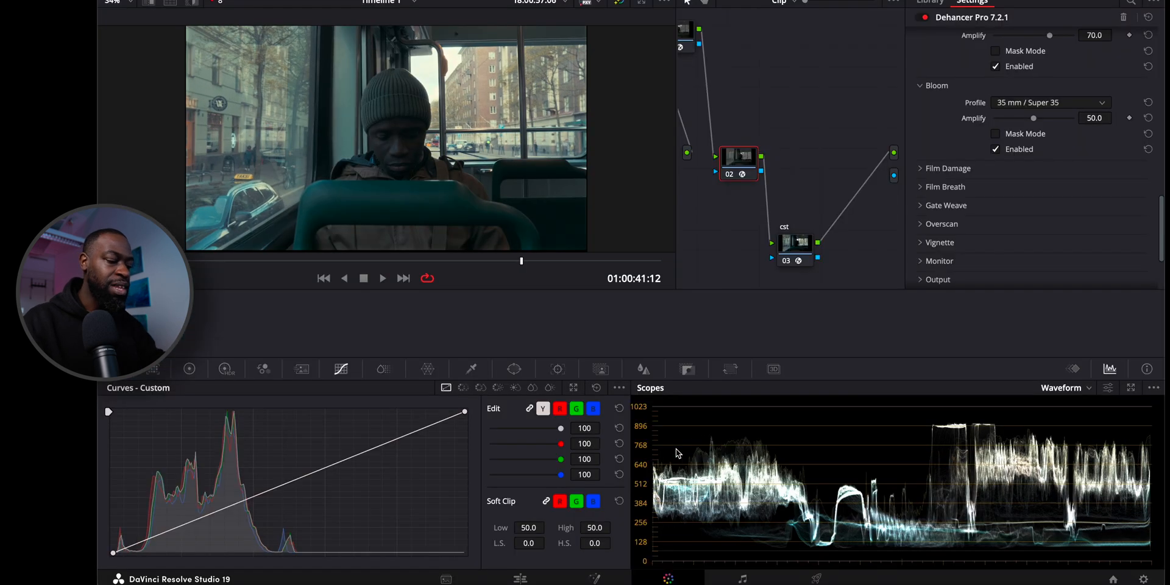
# Expand the Film Grain settings and enable the effect.
pyautogui.scroll(3, 993, 255)
pyautogui.scroll(-6, 993, 255)
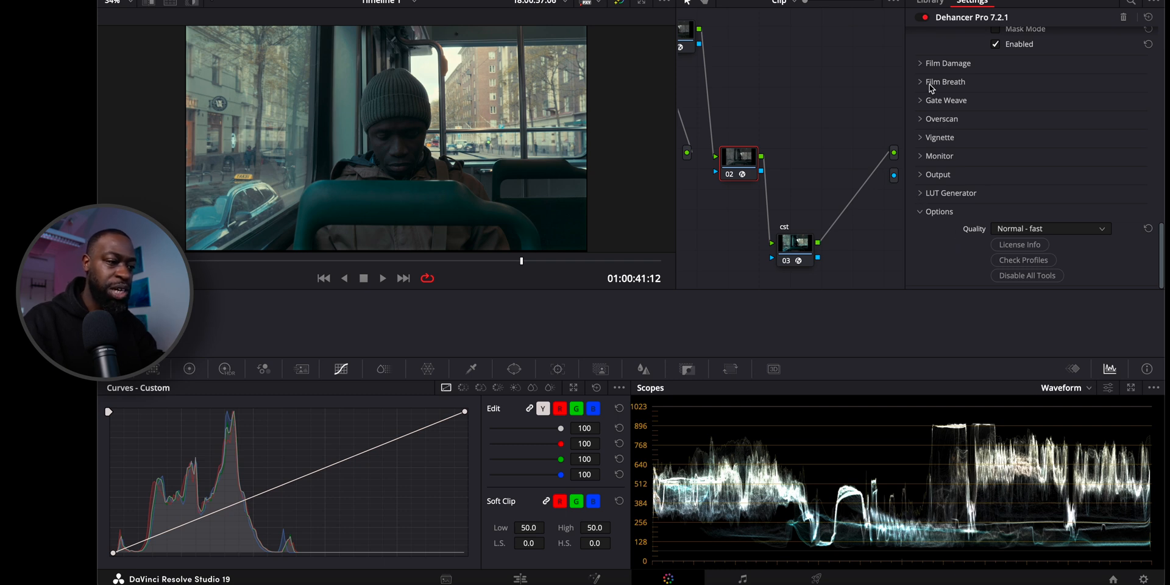
pyautogui.scroll(2, 929, 134)
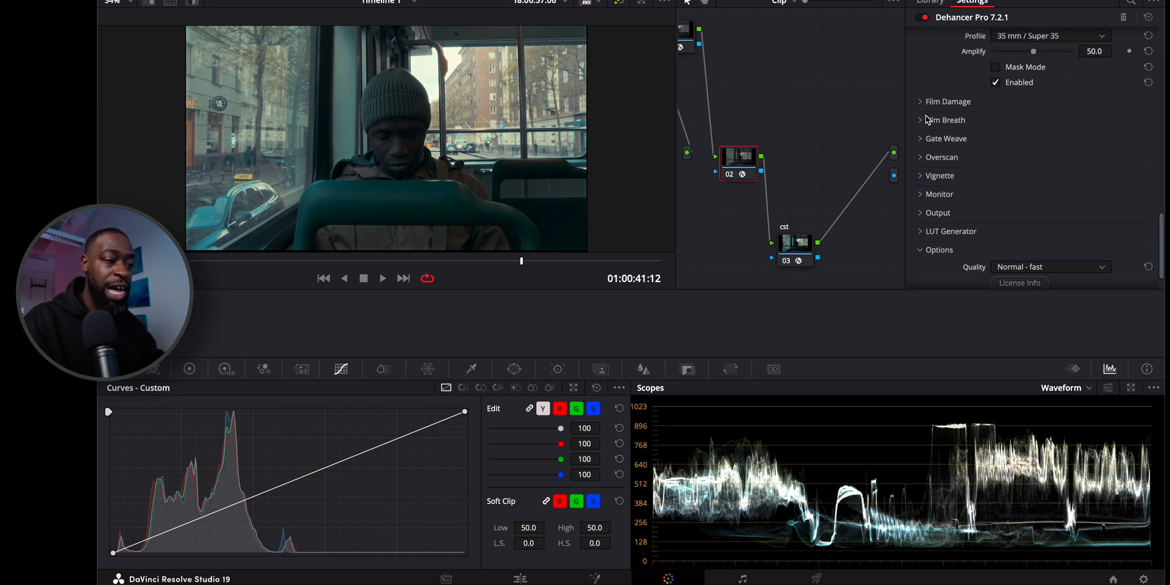
pyautogui.scroll(6, 927, 117)
pyautogui.scroll(2, 927, 113)
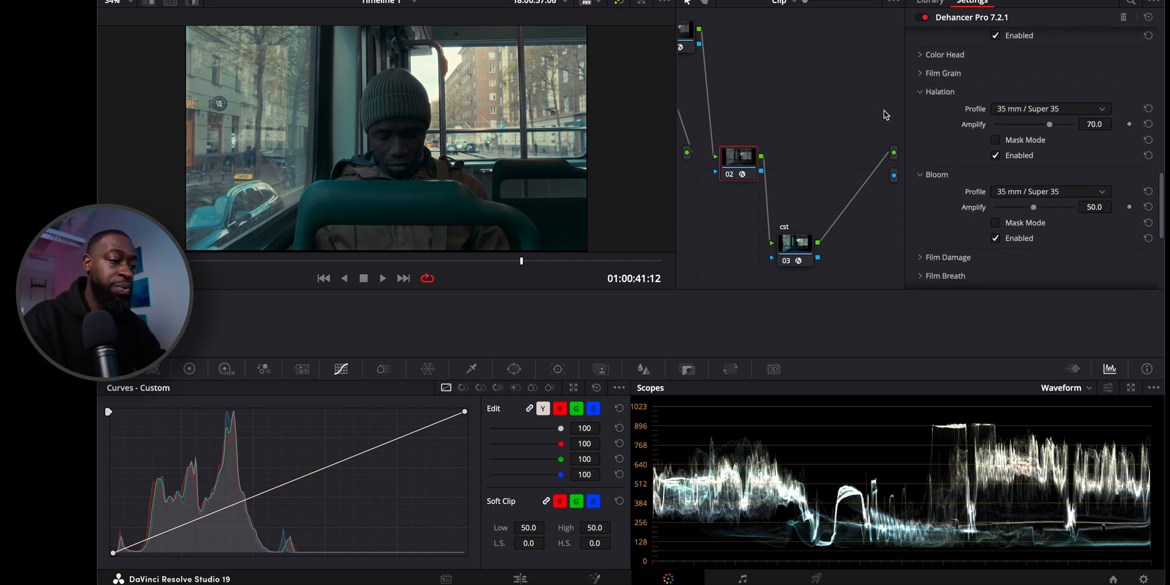
pyautogui.click(921, 74)
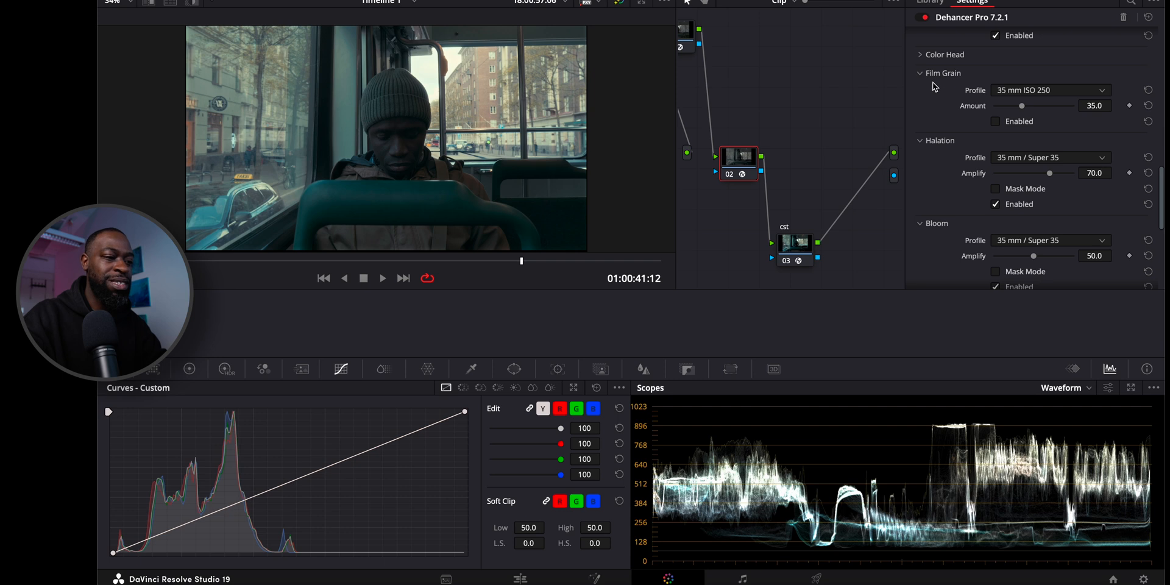
pyautogui.click(991, 123)
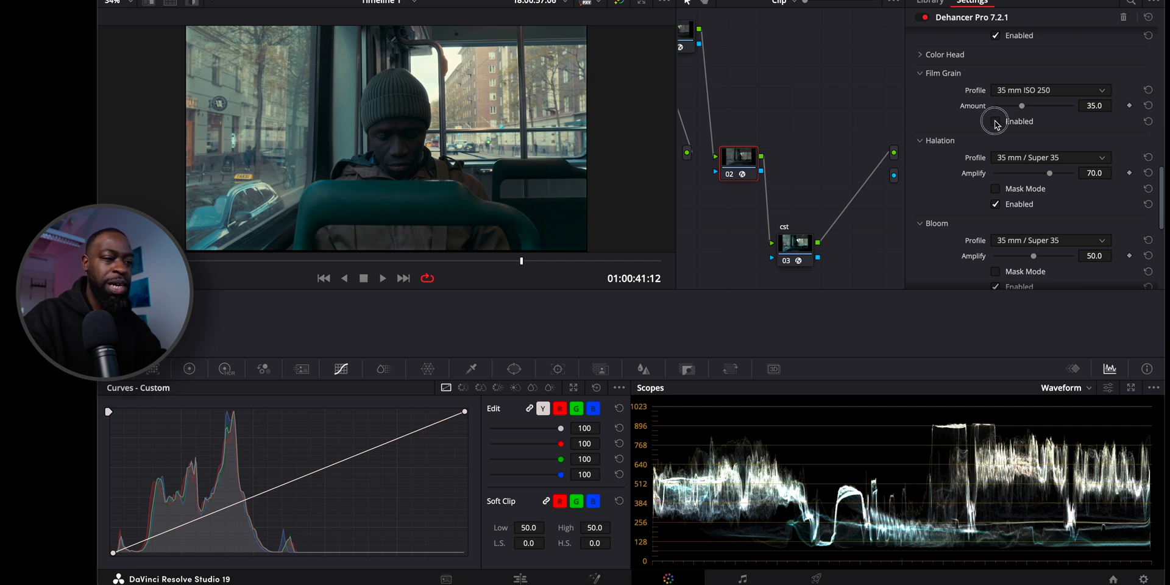
# Set the Film Grain profile to 65 mm ISO 500 and its Amount to 3.5.
pyautogui.click(1050, 90)
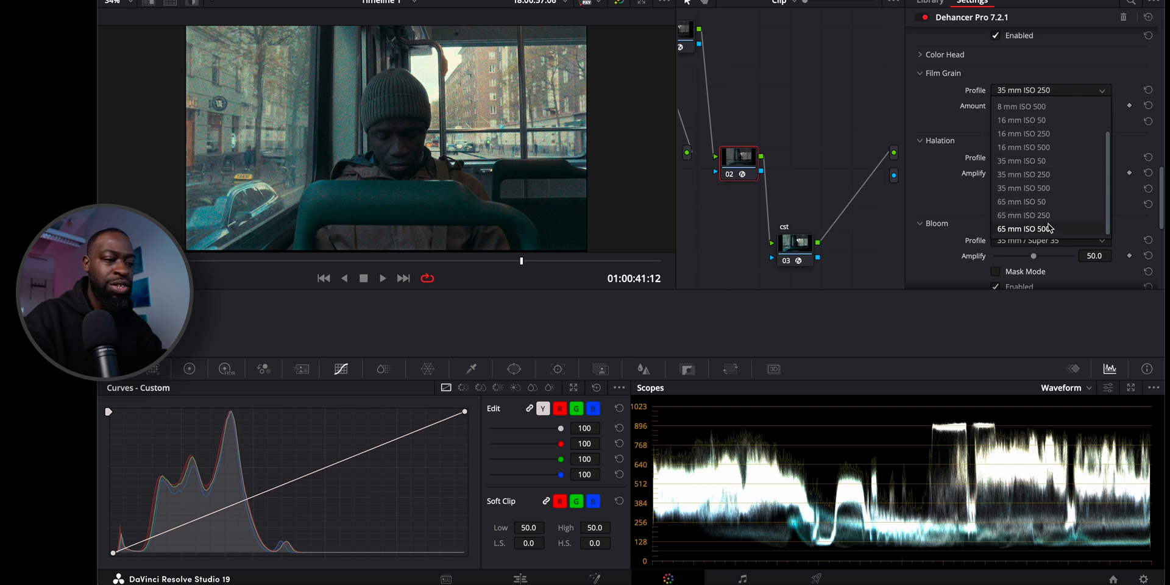
pyautogui.click(1049, 228)
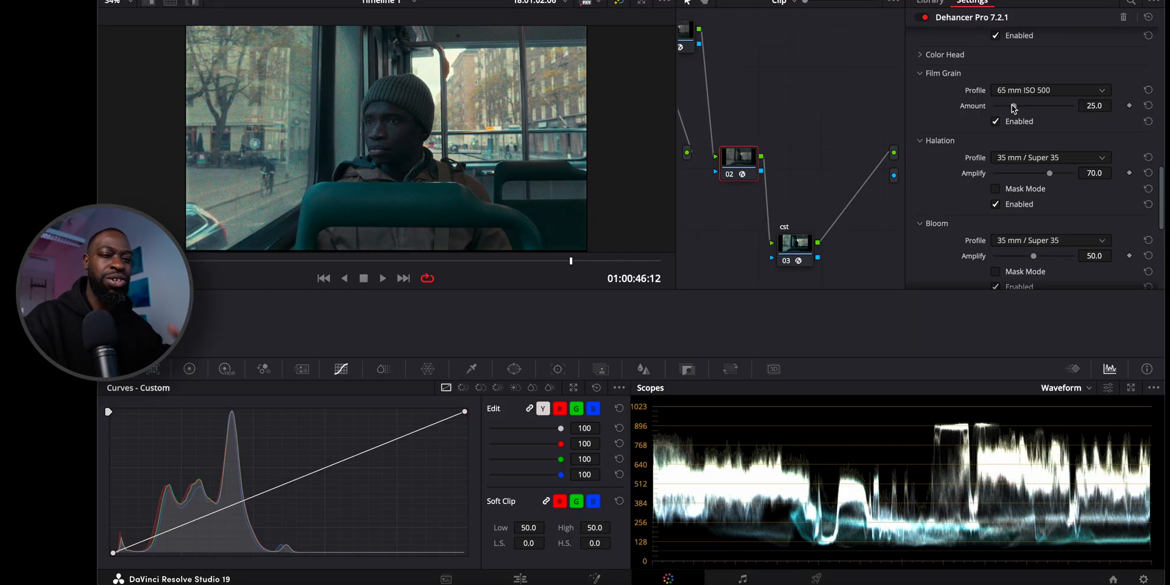
pyautogui.moveTo(1013, 105); pyautogui.dragTo(997, 106)
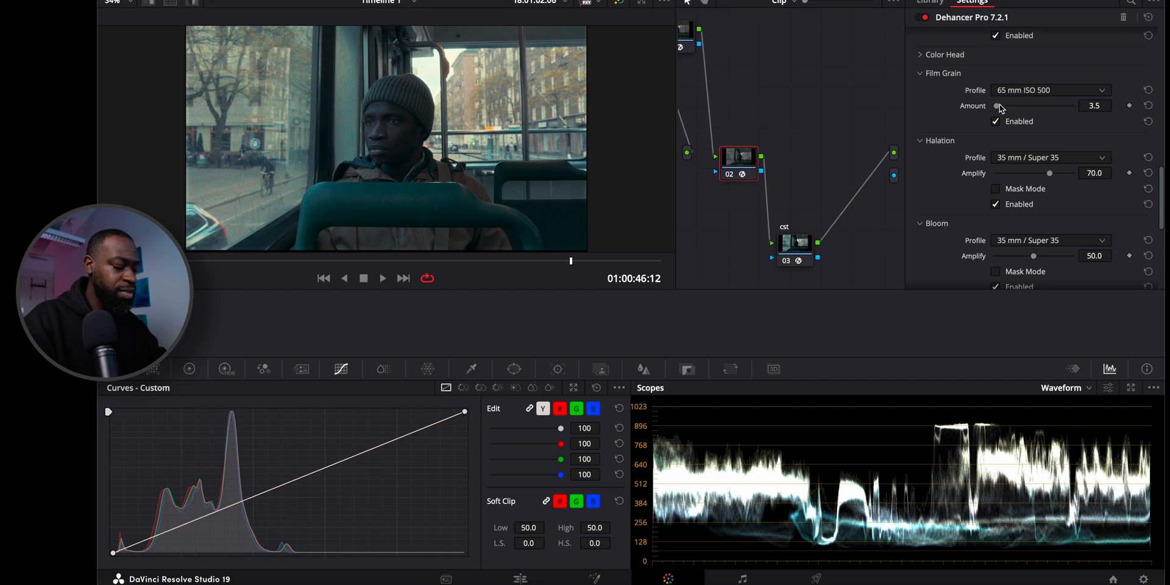
# Play the clip full screen to judge the reduced grain, keeping the 65 mm ISO 500 profile.
pyautogui.press('super+f')
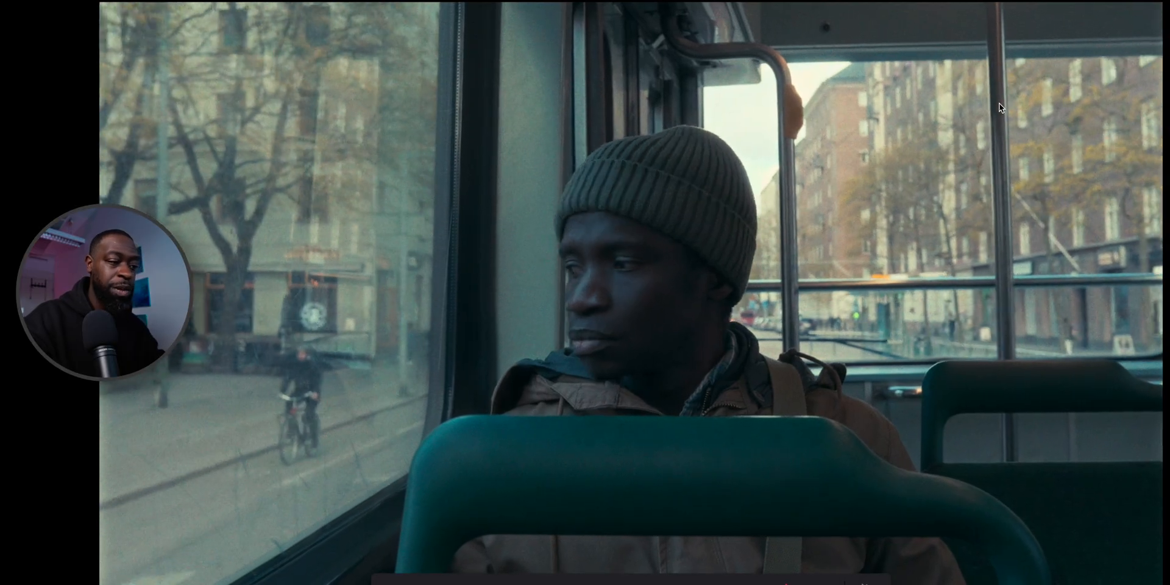
pyautogui.press('super+f')
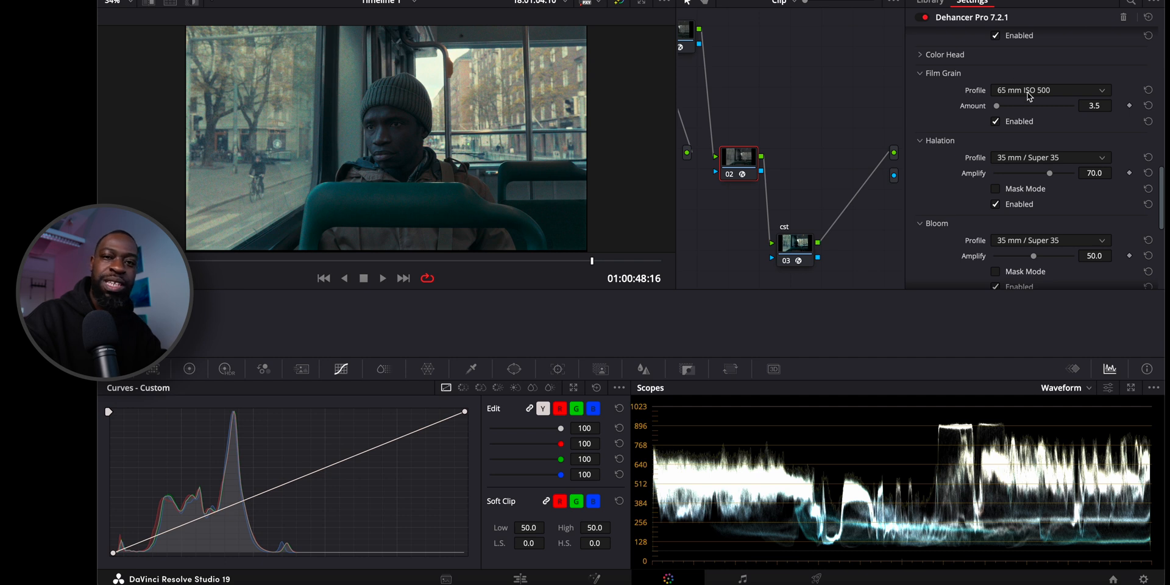
pyautogui.click(1029, 91)
pyautogui.click(1022, 109)
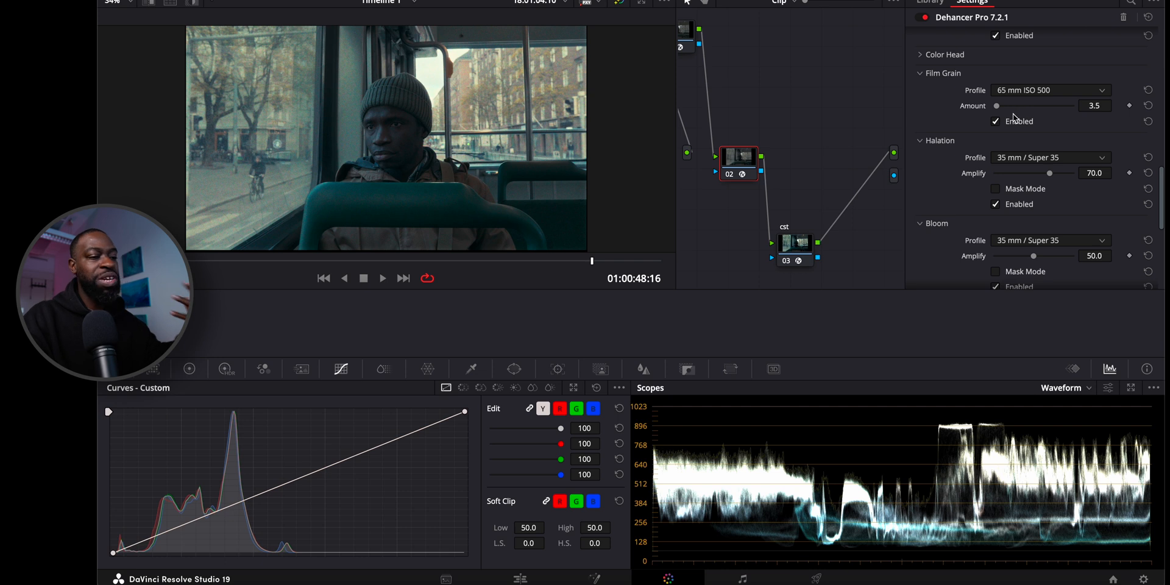
pyautogui.press('super+f')
pyautogui.press('space')
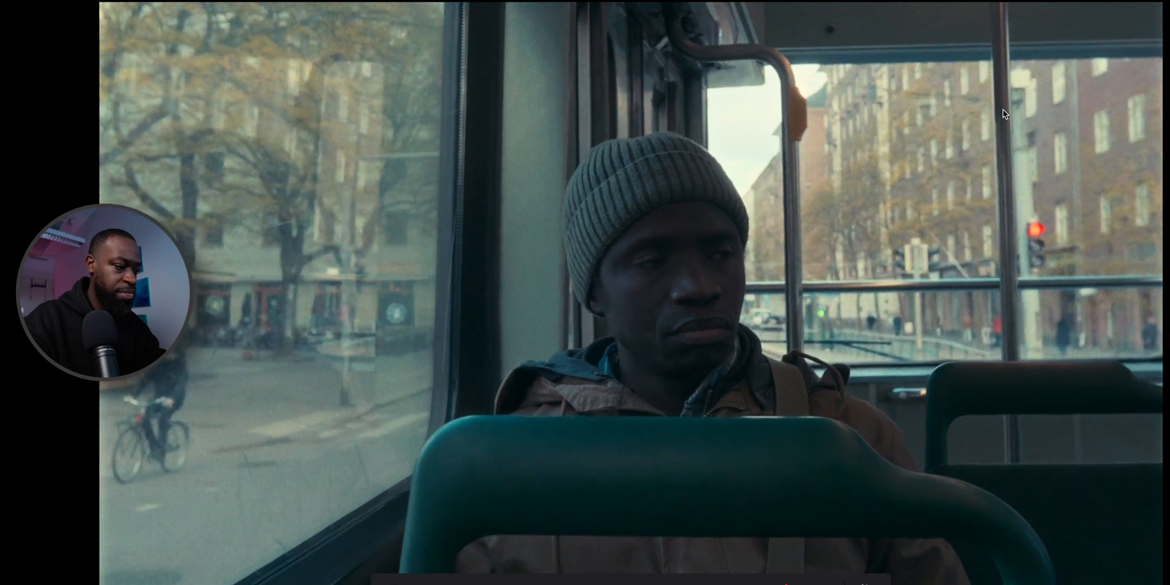
pyautogui.press('super+f')
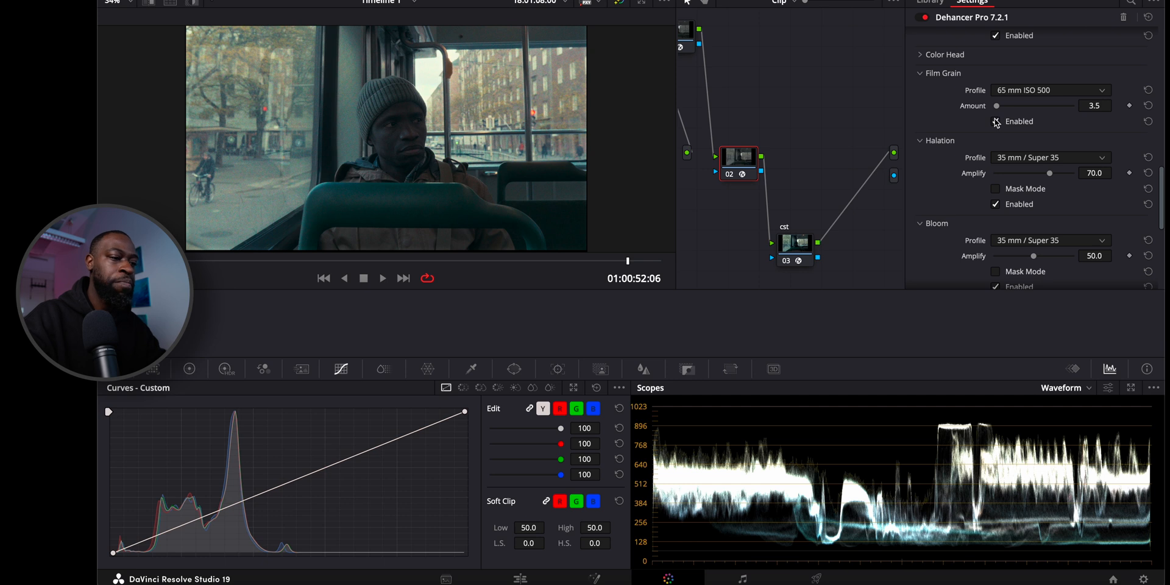
# Turn Film Grain off and collapse its settings.
pyautogui.click(938, 73)
pyautogui.scroll(3, 937, 76)
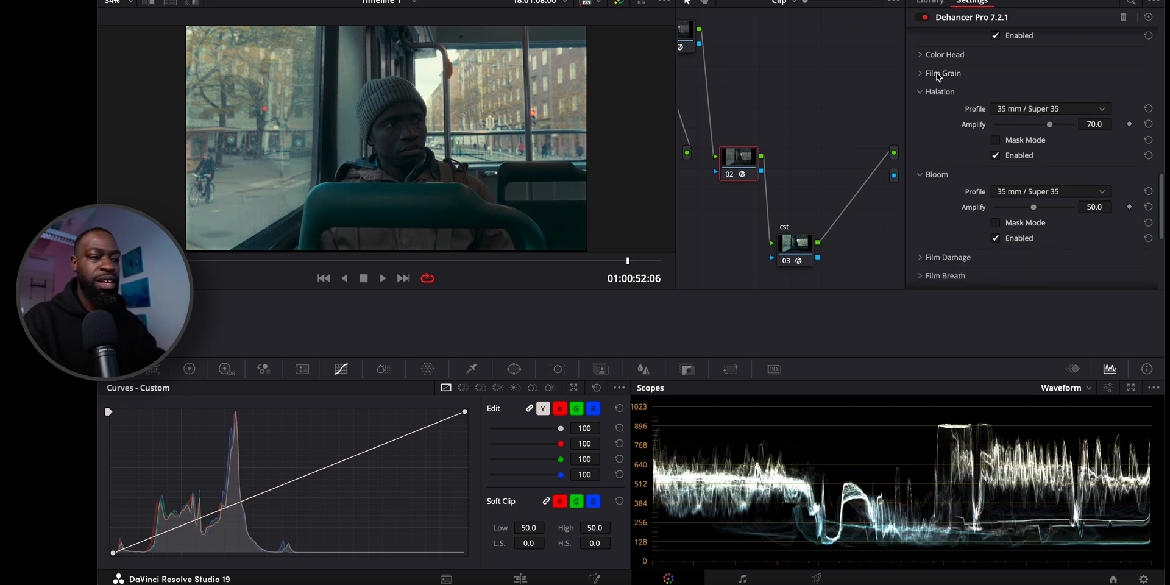
# Collapse the Film Developer settings.
pyautogui.scroll(2, 937, 76)
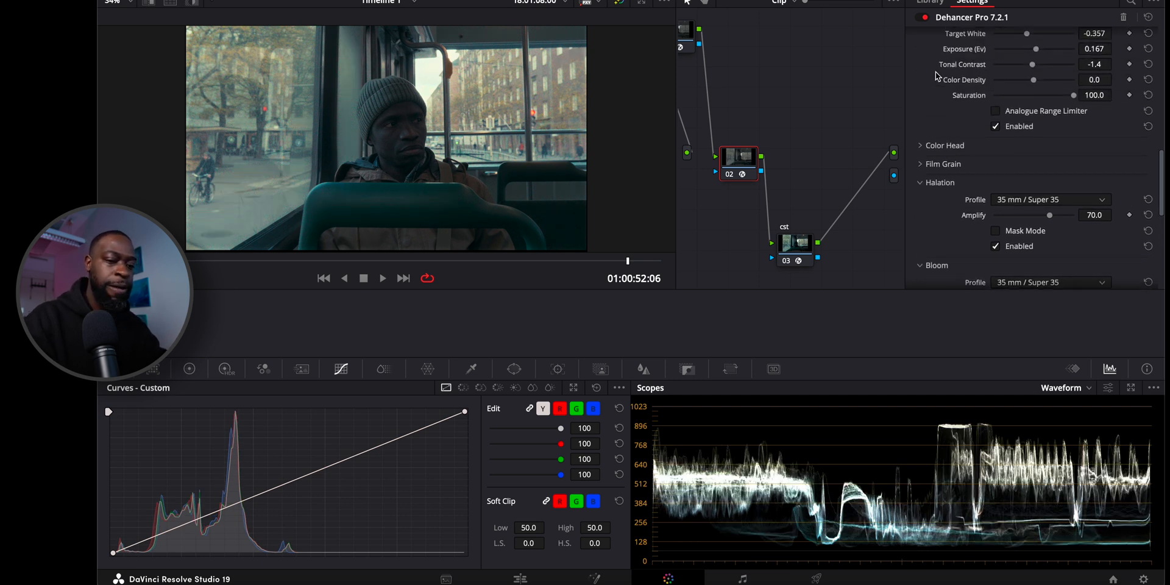
pyautogui.scroll(5, 937, 75)
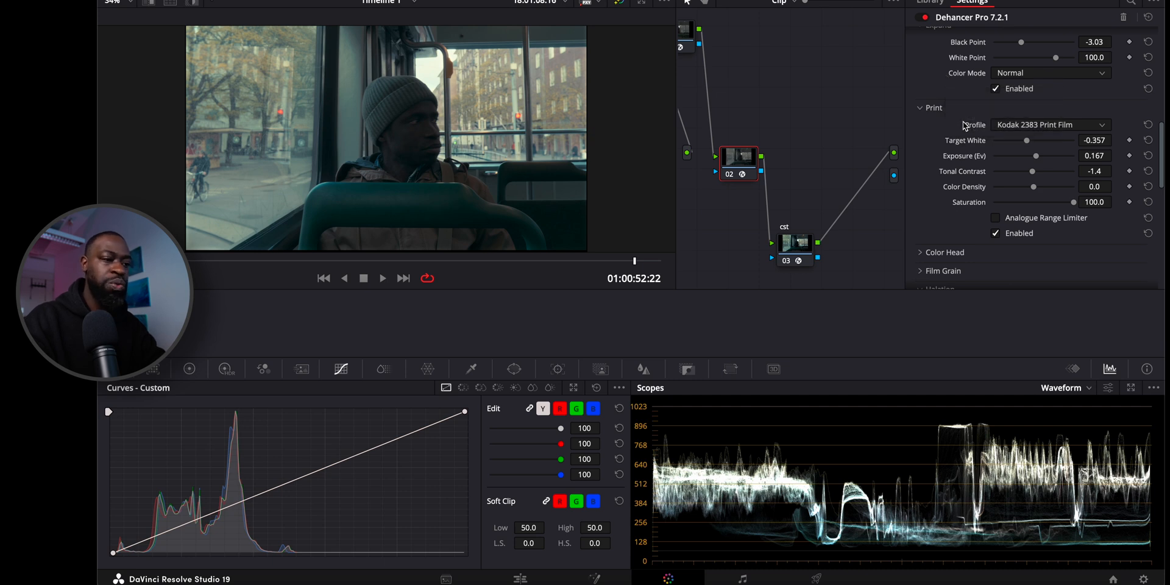
pyautogui.scroll(2, 943, 91)
pyautogui.scroll(-5, 939, 82)
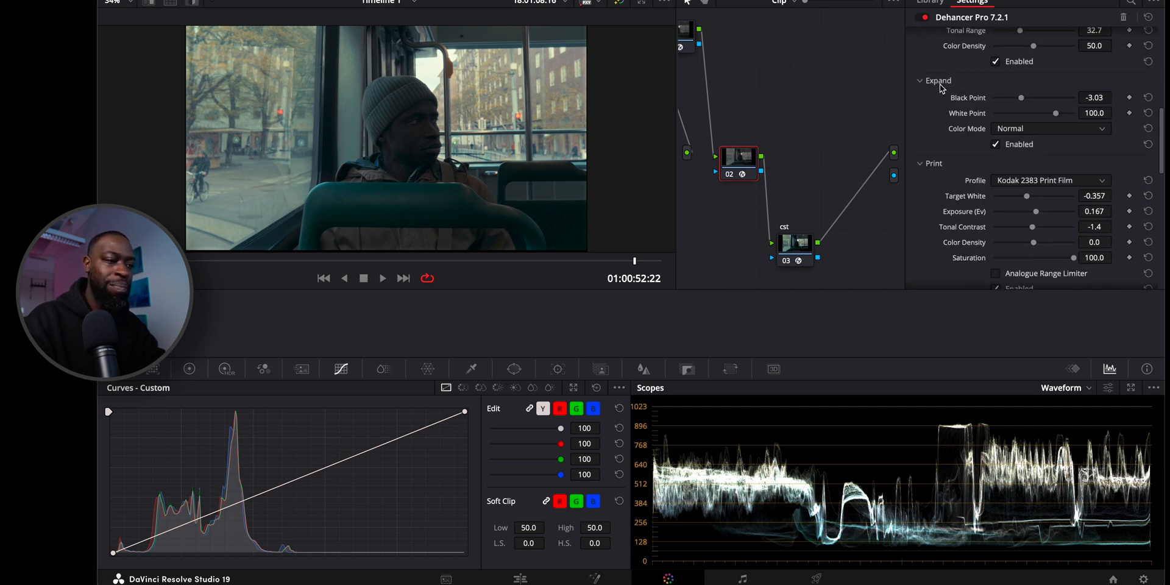
pyautogui.scroll(5, 942, 88)
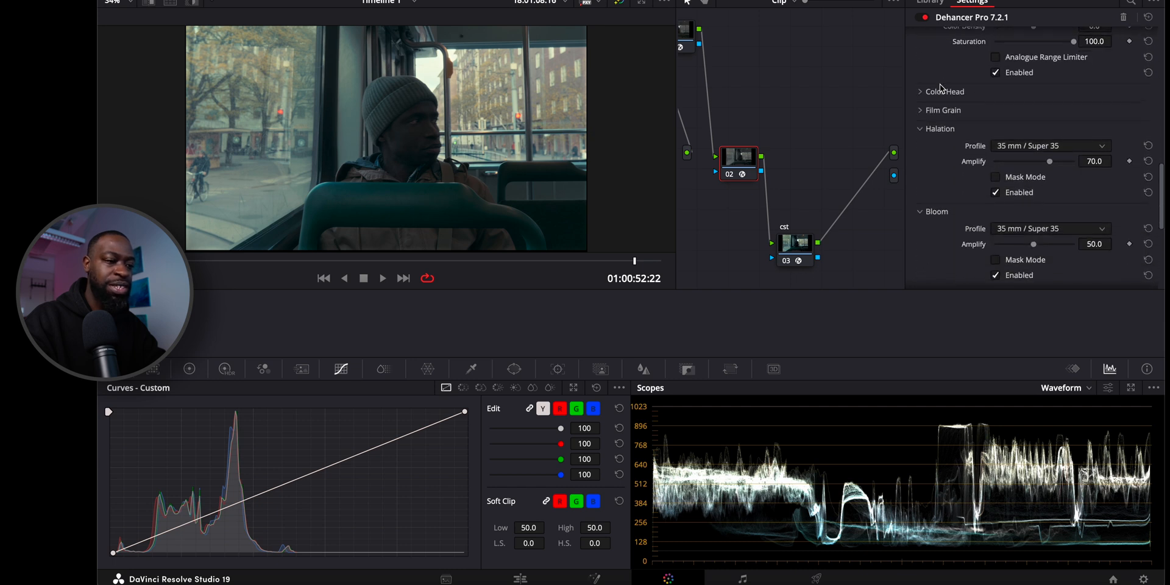
pyautogui.click(942, 88)
pyautogui.scroll(2, 943, 92)
pyautogui.scroll(1, 942, 91)
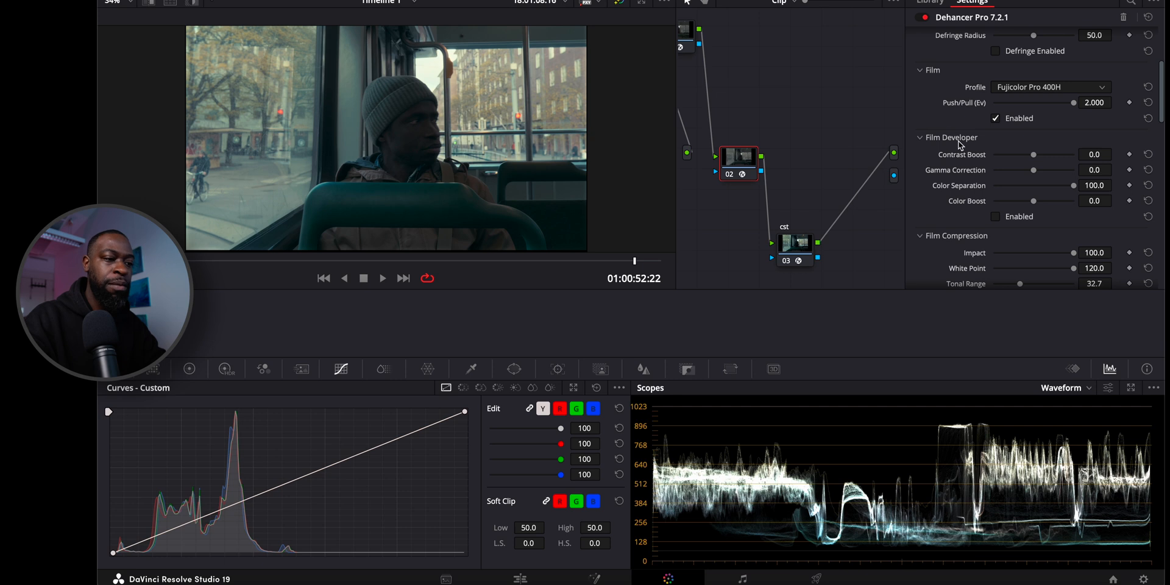
pyautogui.scroll(-1, 957, 137)
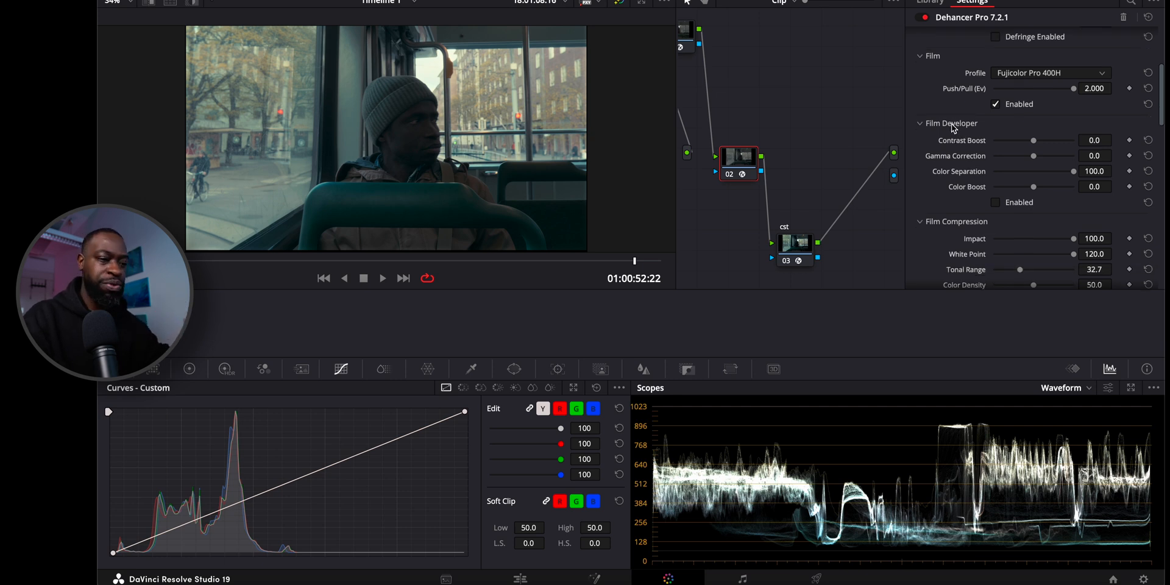
pyautogui.click(953, 126)
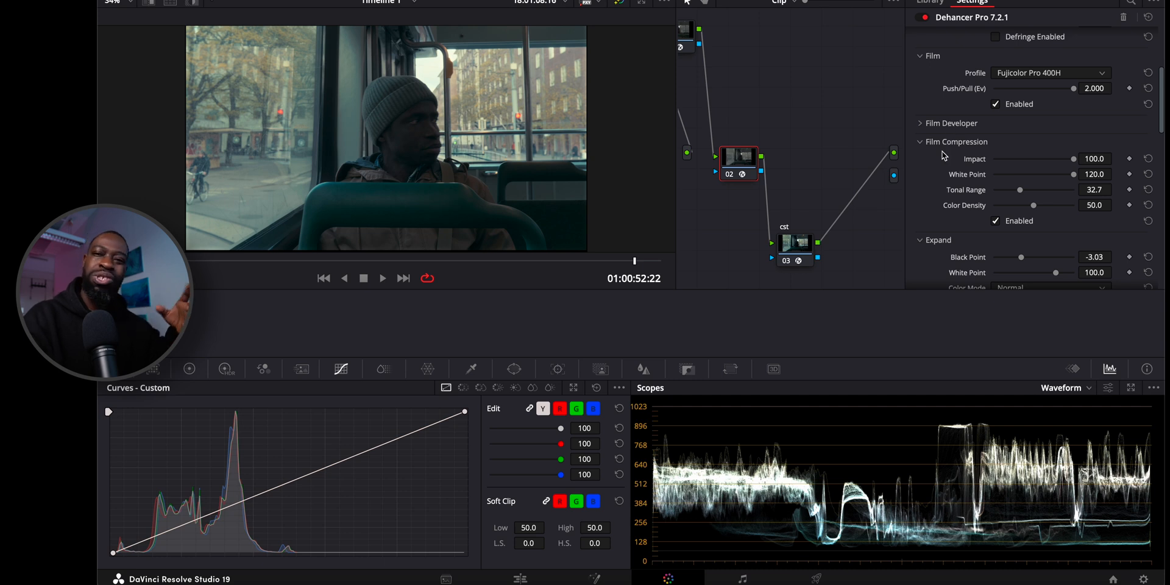
# Expand the Color Head settings and show the primaries as log wheels for comparison.
pyautogui.scroll(-10, 943, 154)
pyautogui.scroll(-2, 945, 153)
pyautogui.click(951, 125)
pyautogui.scroll(-1, 954, 131)
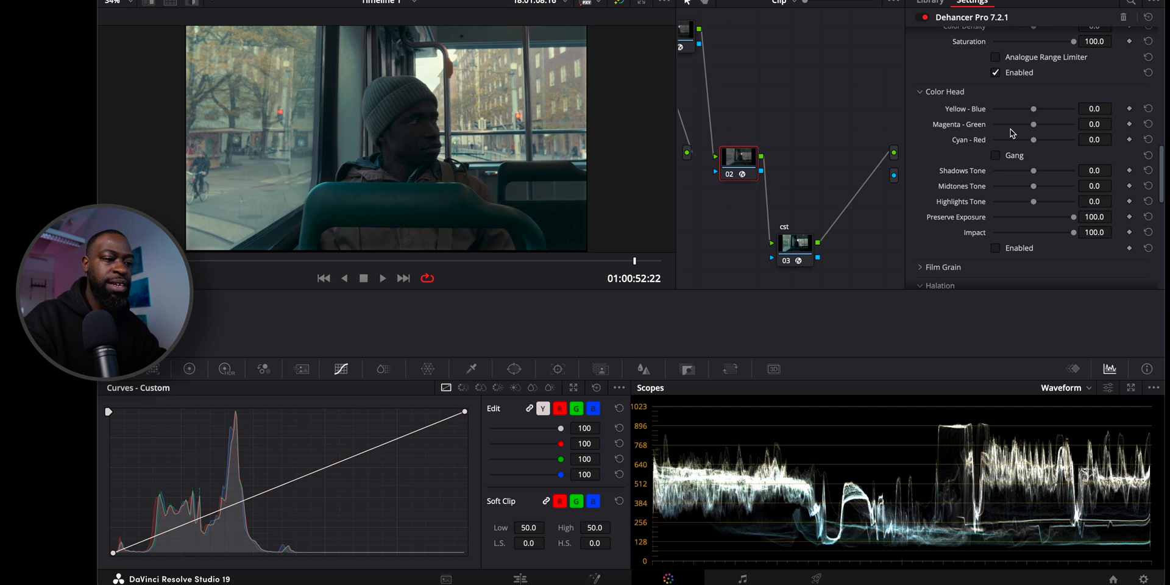
pyautogui.click(190, 369)
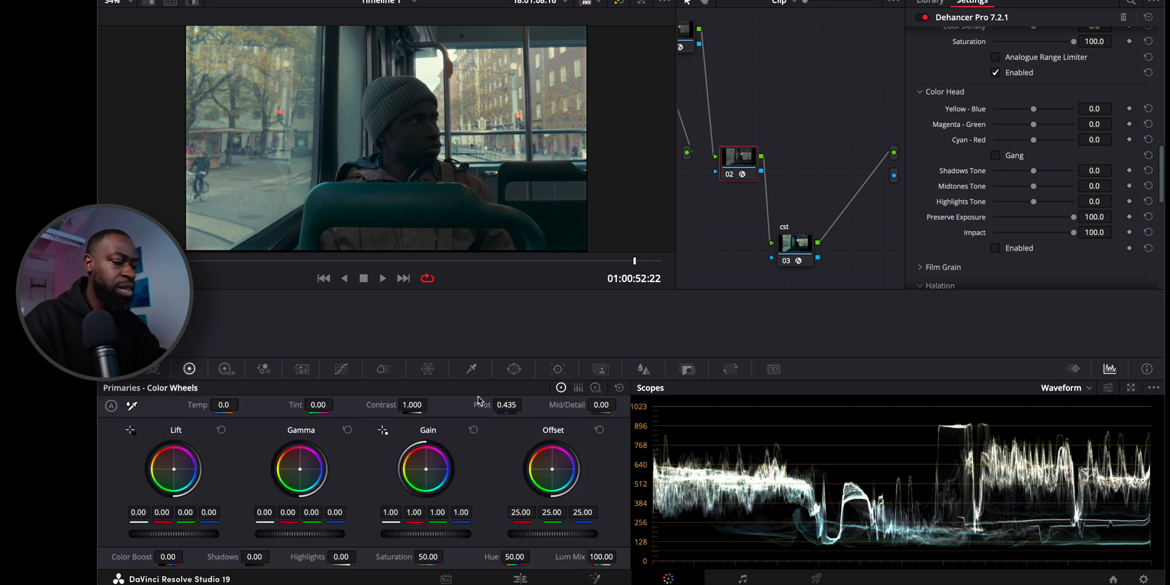
pyautogui.click(595, 387)
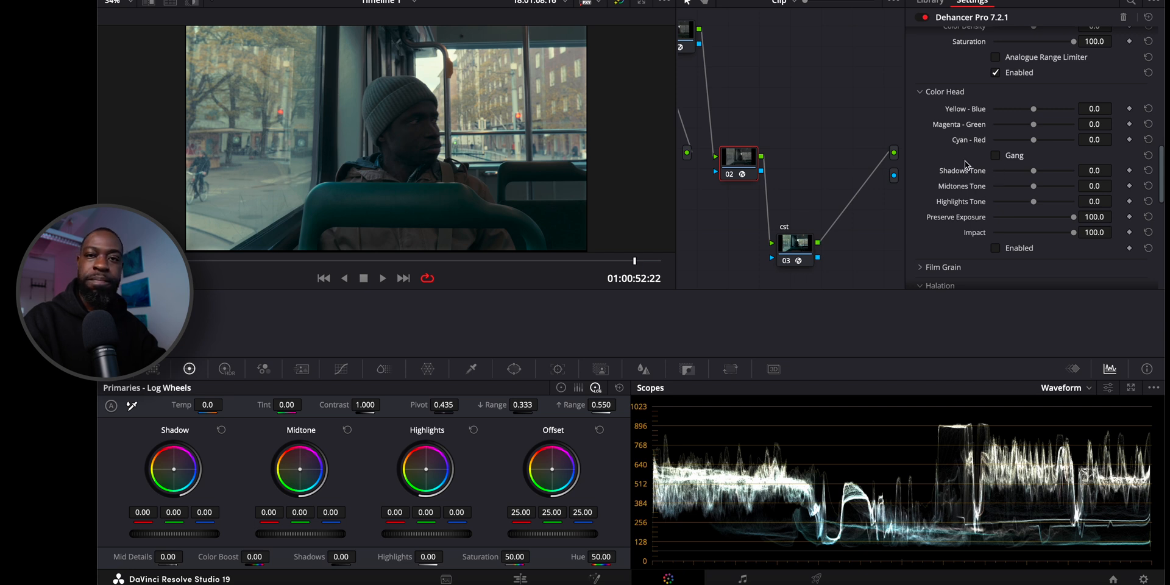
# Enable Color Head and set its Shadows Tone to -3.9.
pyautogui.click(995, 248)
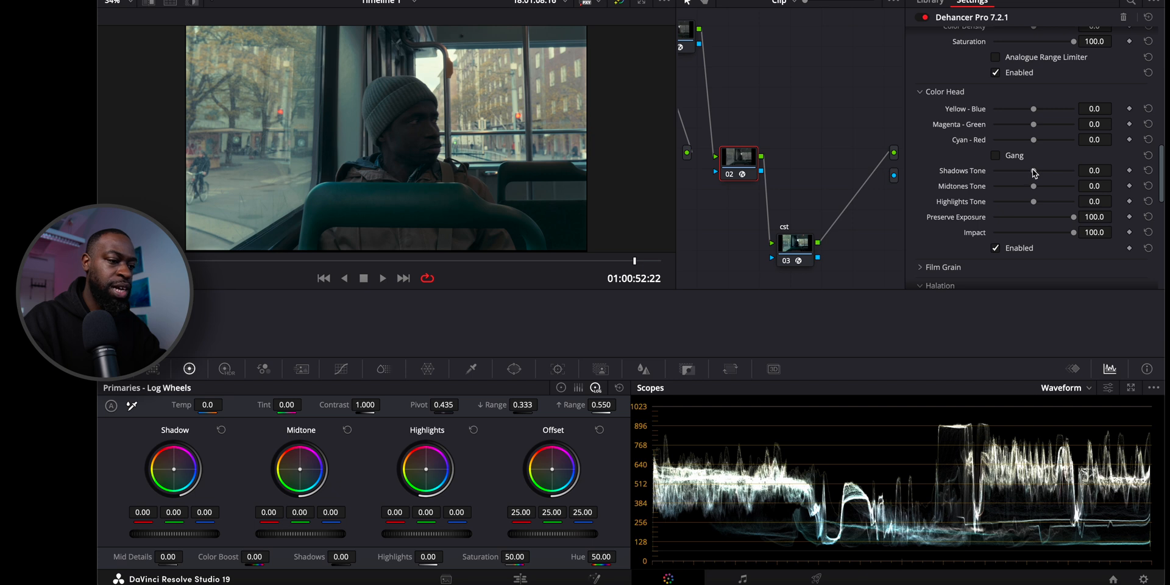
pyautogui.moveTo(1034, 173)
pyautogui.mouseDown()
pyautogui.moveTo(1024, 174)
pyautogui.moveTo(1033, 173)
pyautogui.mouseUp()
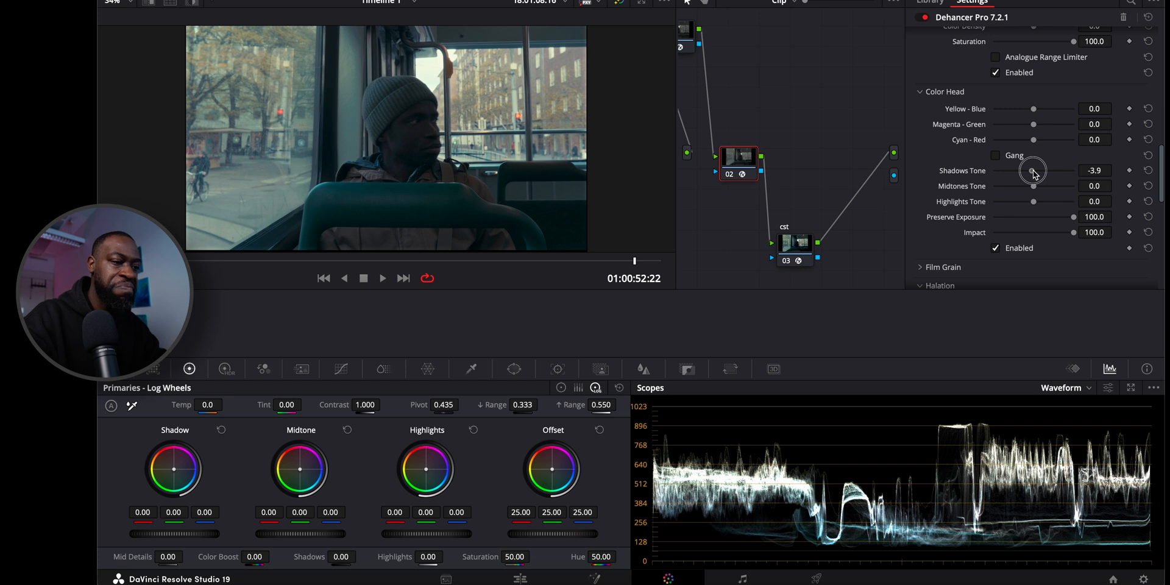
pyautogui.moveTo(1034, 174); pyautogui.dragTo(1034, 173)
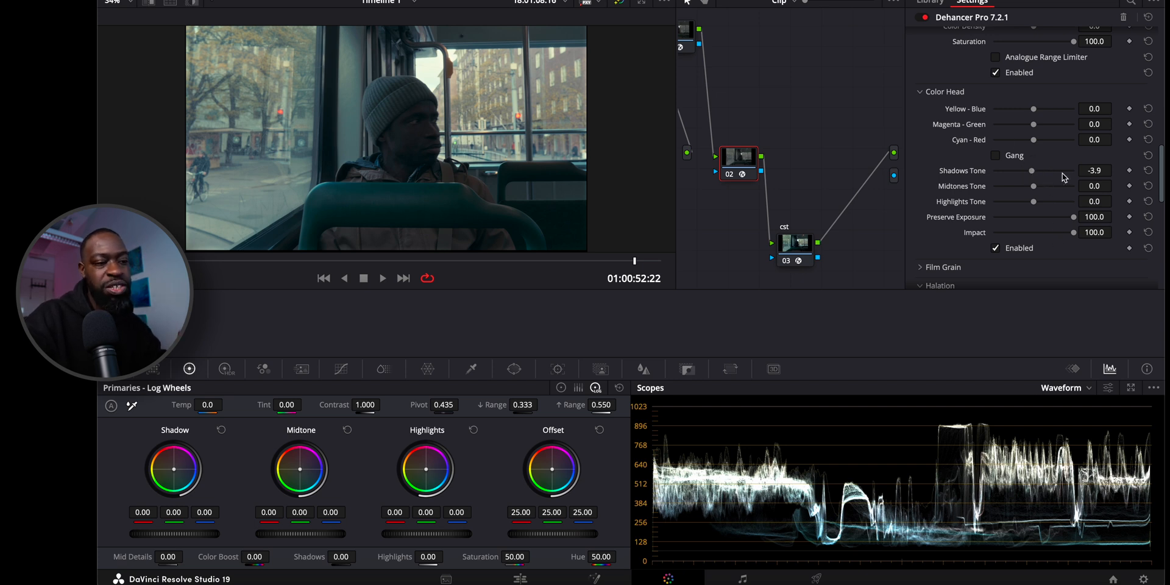
# Turn Color Head off and play the clip full screen to judge the look.
pyautogui.scroll(1, 1048, 249)
pyautogui.click(995, 263)
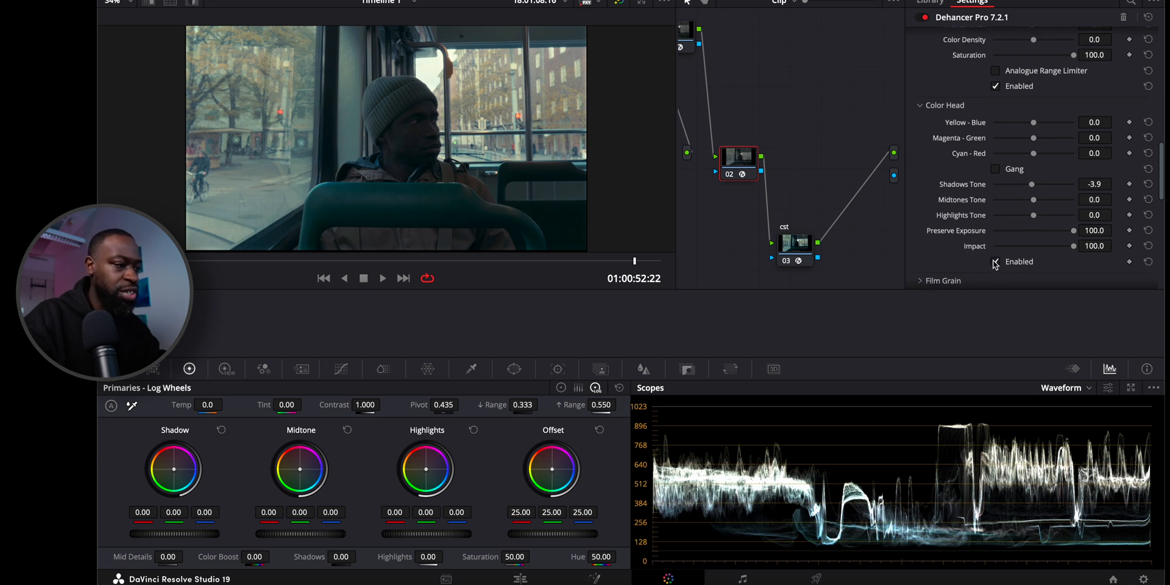
pyautogui.click(995, 262)
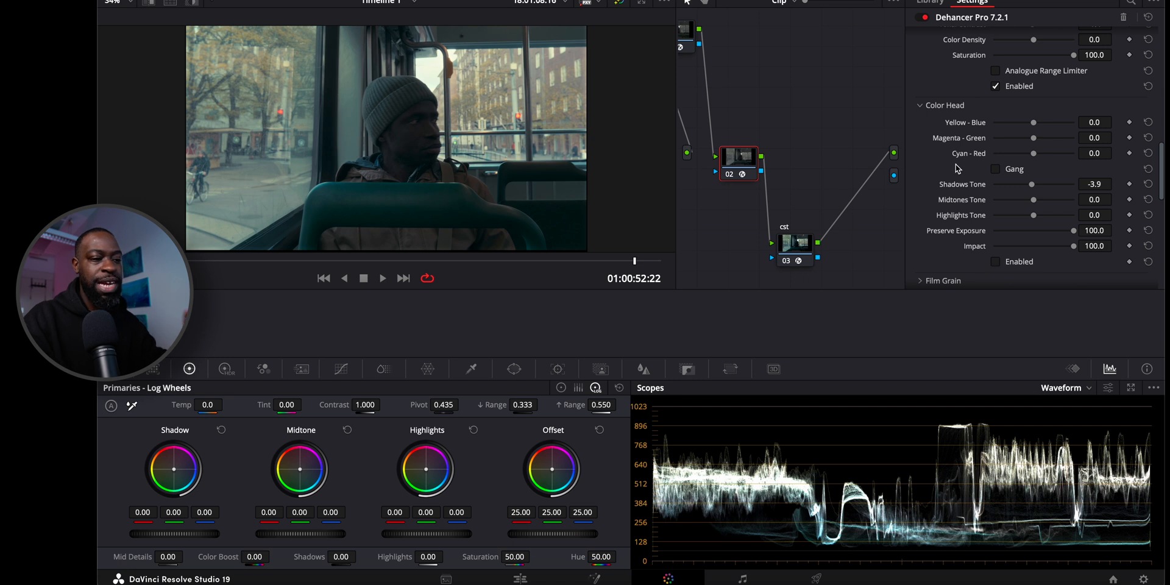
pyautogui.press('super+f')
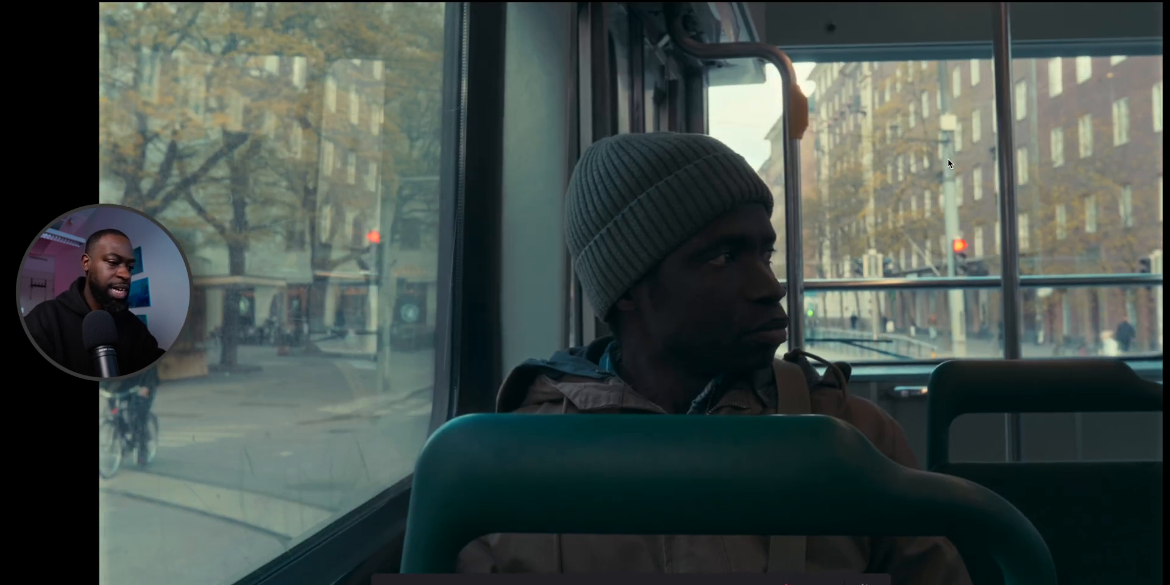
pyautogui.press('super+f')
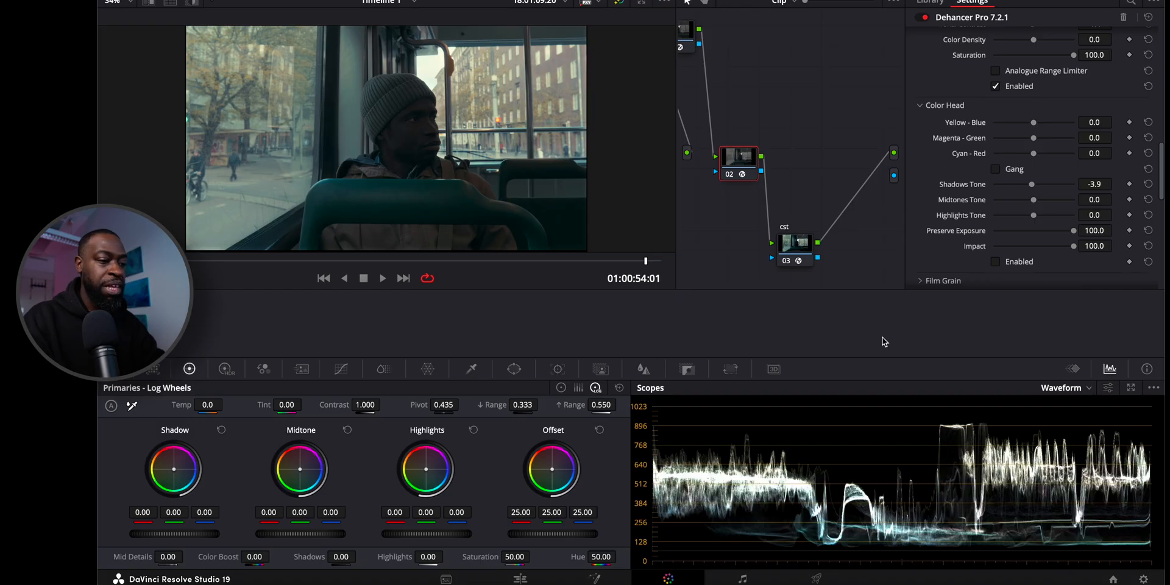
# Enable Film Damage with the 35 mm / Super 35 profile, judge it in full-screen playback, and collapse its settings.
pyautogui.scroll(-1, 964, 265)
pyautogui.scroll(-10, 948, 263)
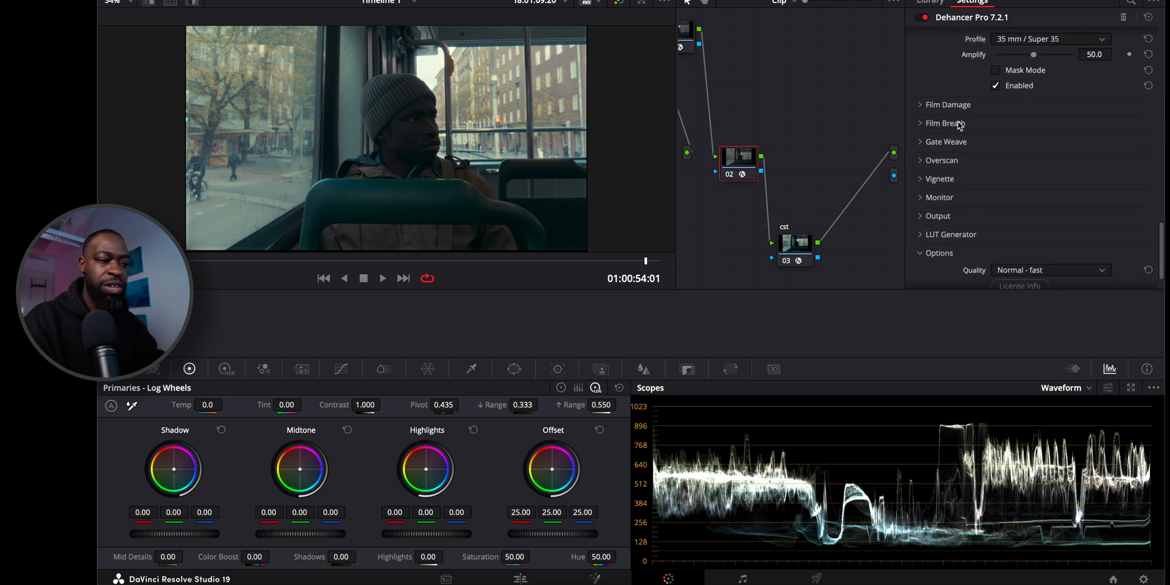
pyautogui.click(951, 106)
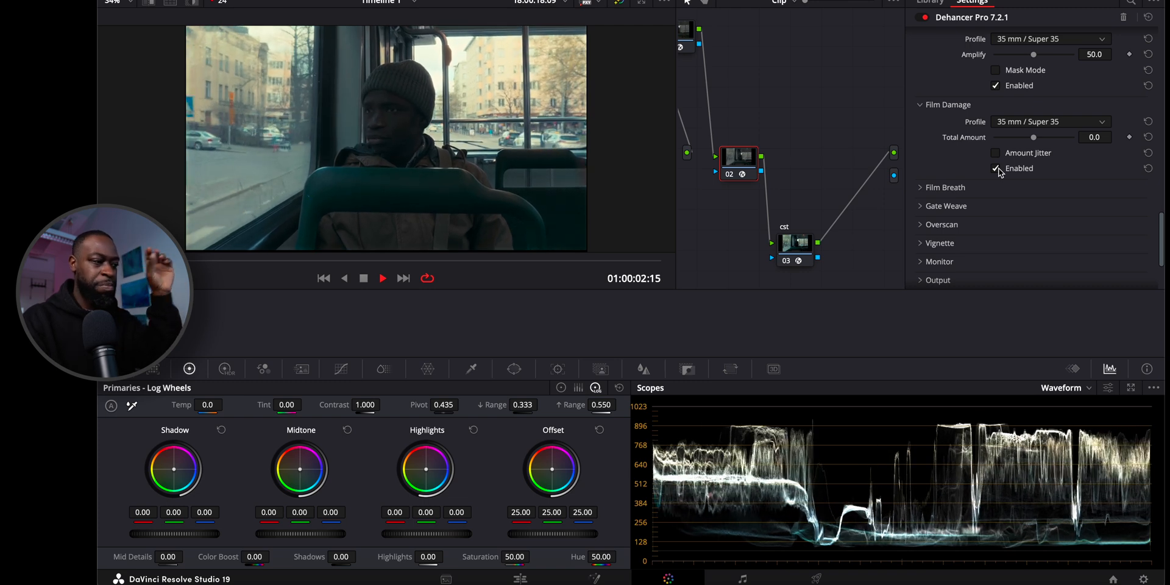
pyautogui.press('super+f')
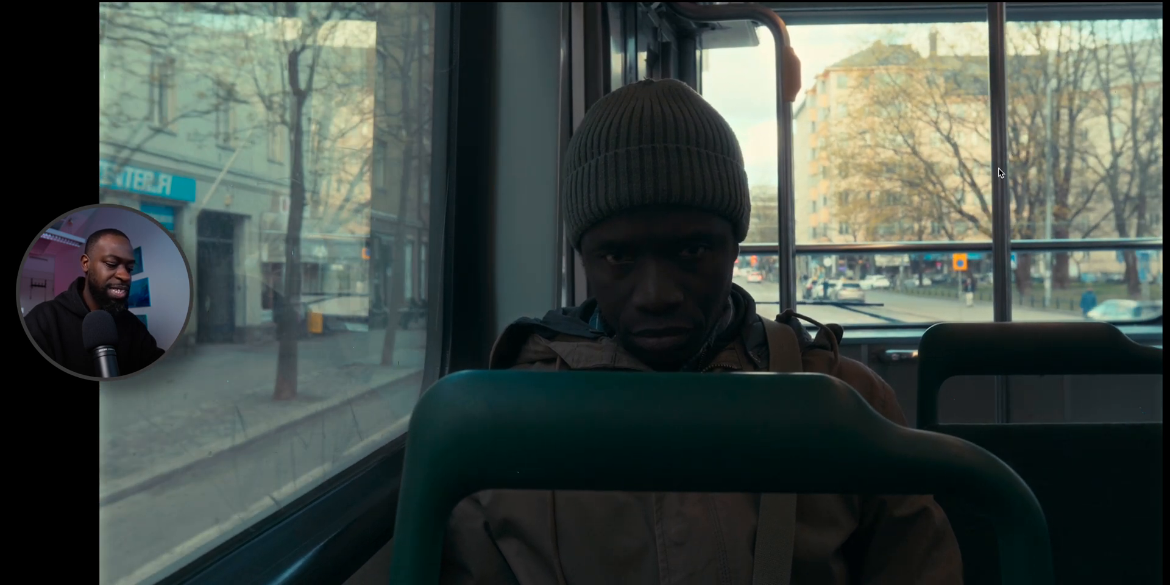
pyautogui.press('Escape')
pyautogui.click(932, 104)
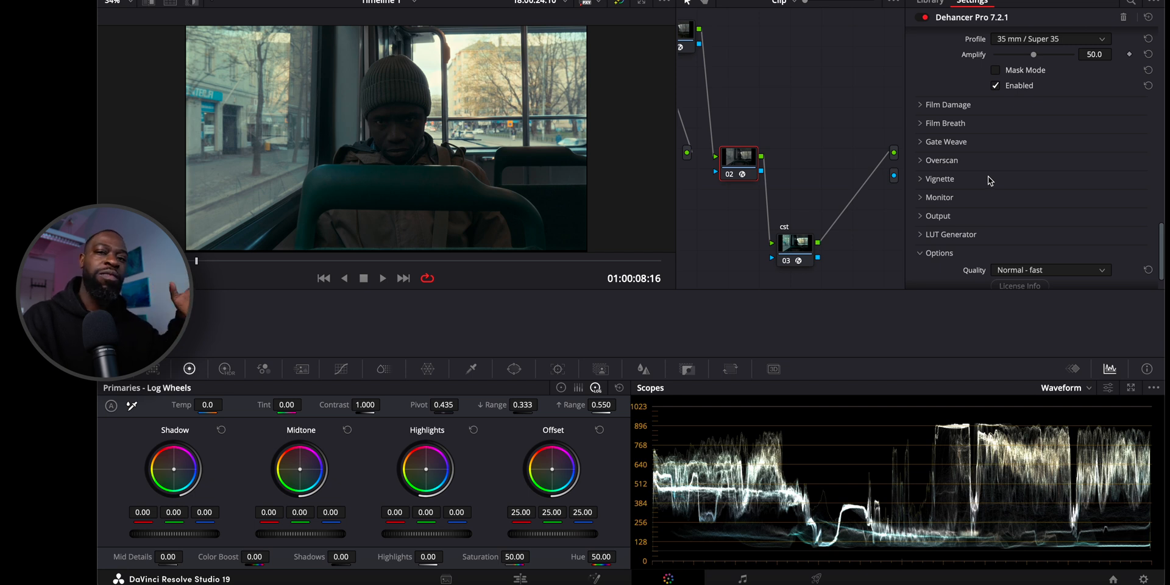
# Enable Film Breath, play the clip to judge the flicker, and collapse its settings.
pyautogui.click(945, 123)
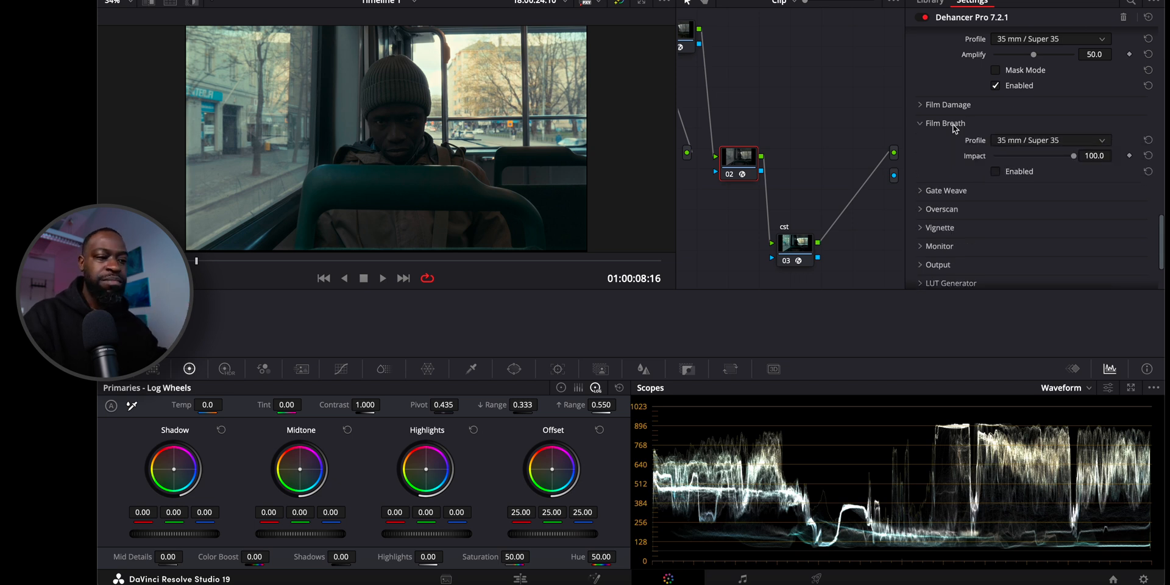
pyautogui.click(995, 172)
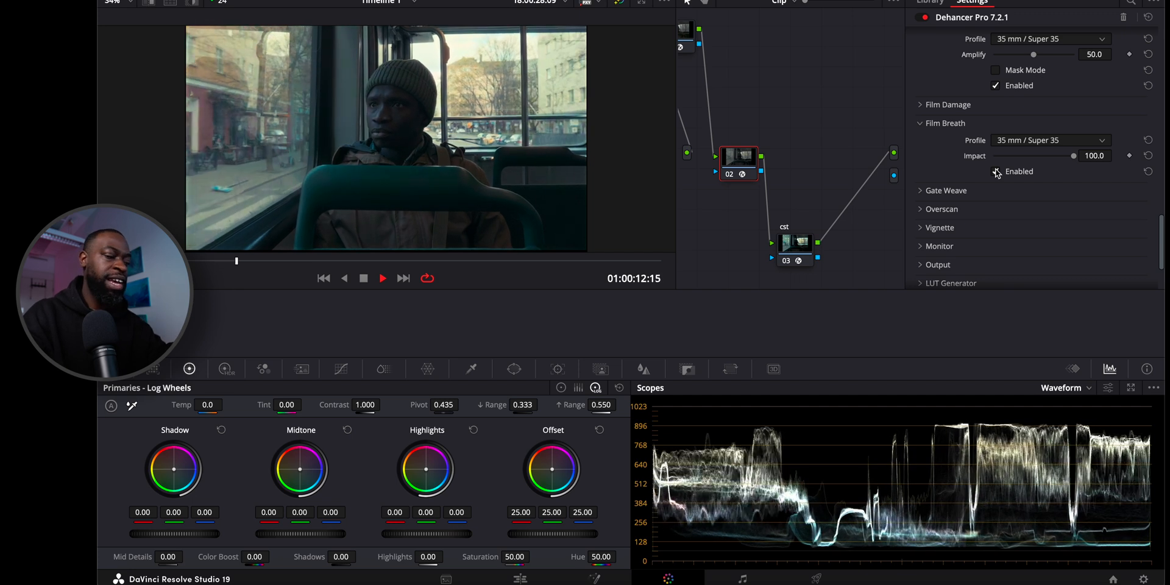
pyautogui.press('space')
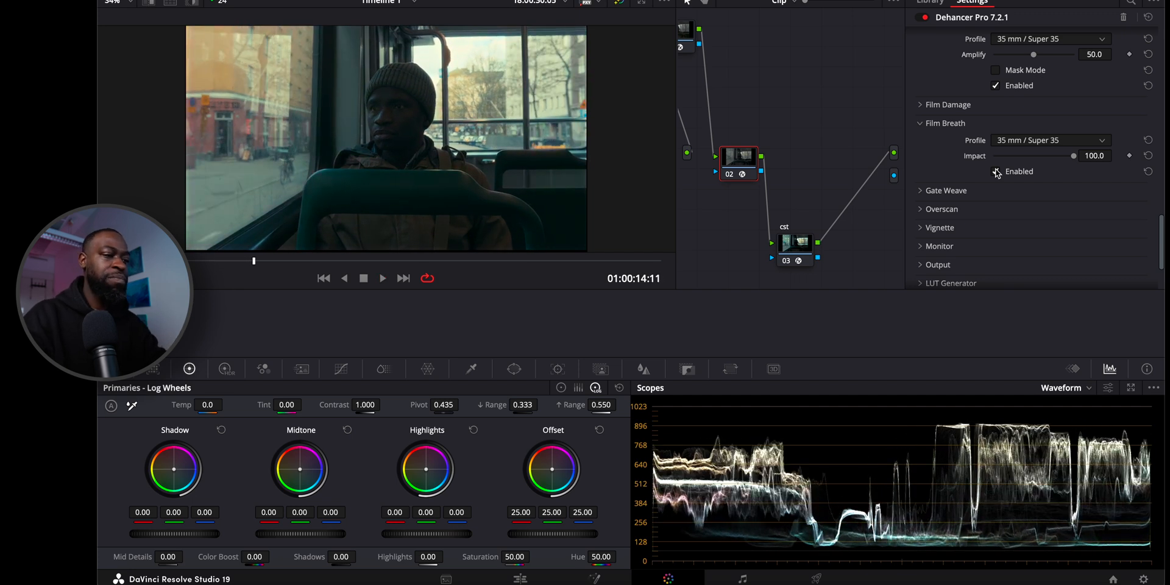
pyautogui.click(946, 125)
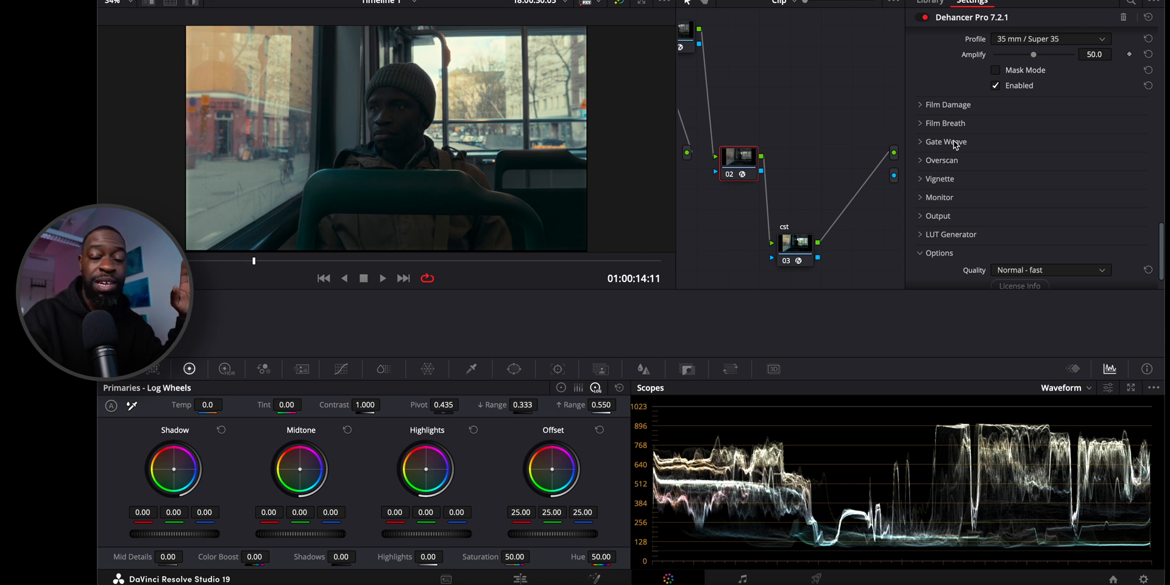
# Try Overscan with the Widescreen 35mm 1.85:1 gate type, turning it back off and collapsing its settings.
pyautogui.click(941, 160)
pyautogui.scroll(-1, 967, 173)
pyautogui.scroll(-2, 965, 169)
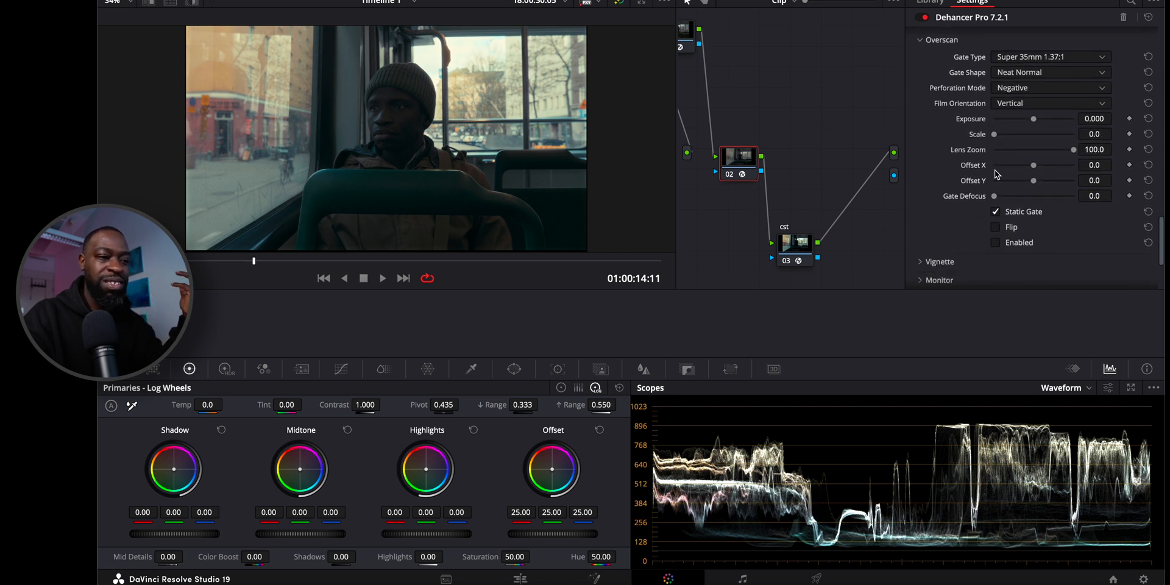
pyautogui.click(995, 243)
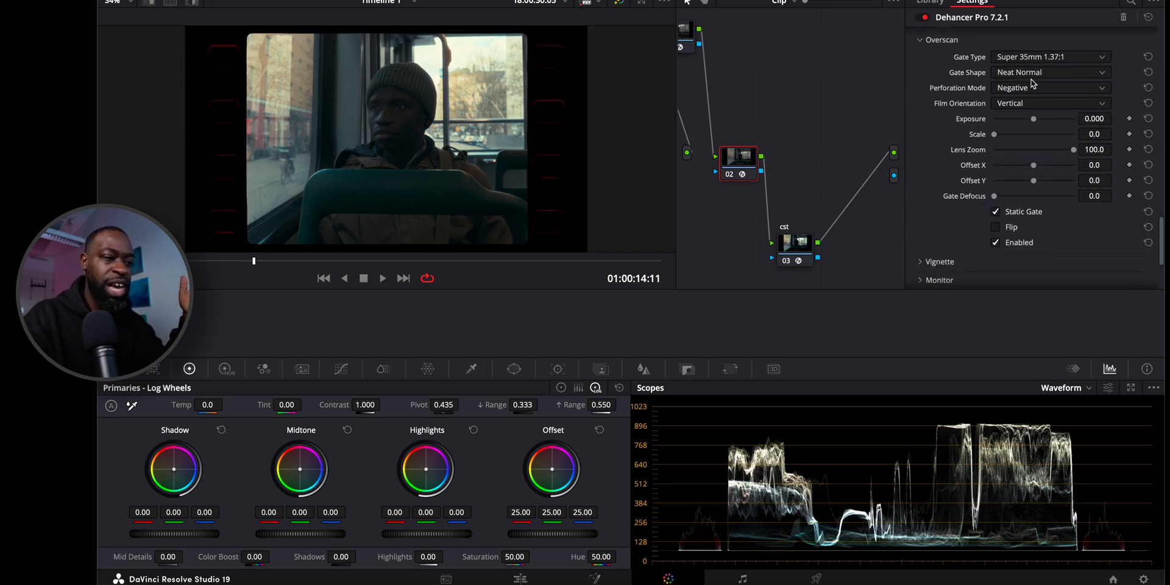
pyautogui.click(1025, 58)
pyautogui.click(1027, 143)
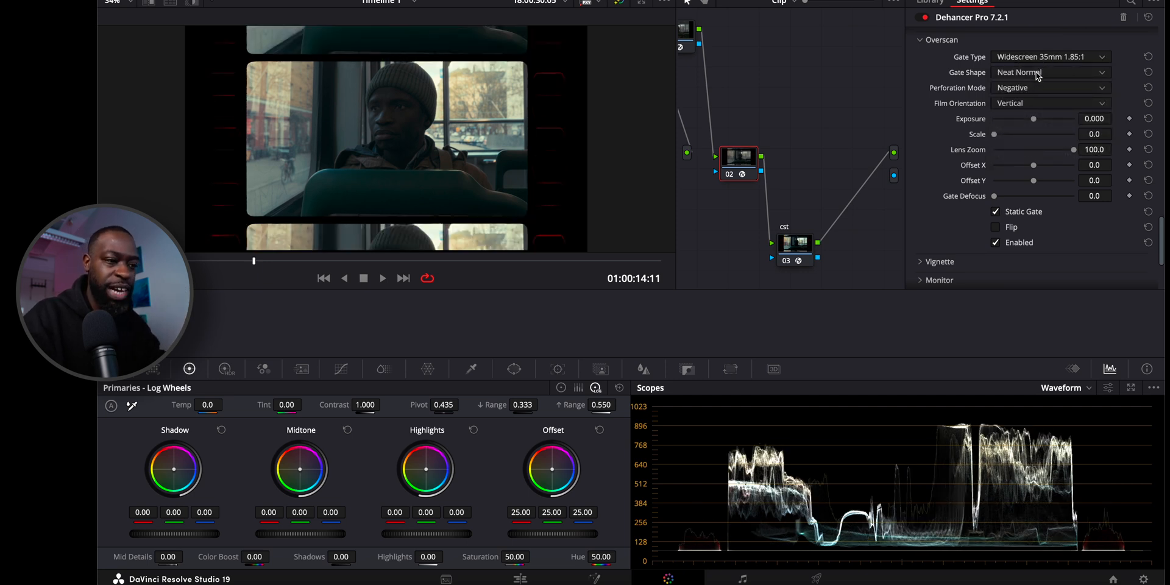
pyautogui.click(996, 243)
pyautogui.click(920, 40)
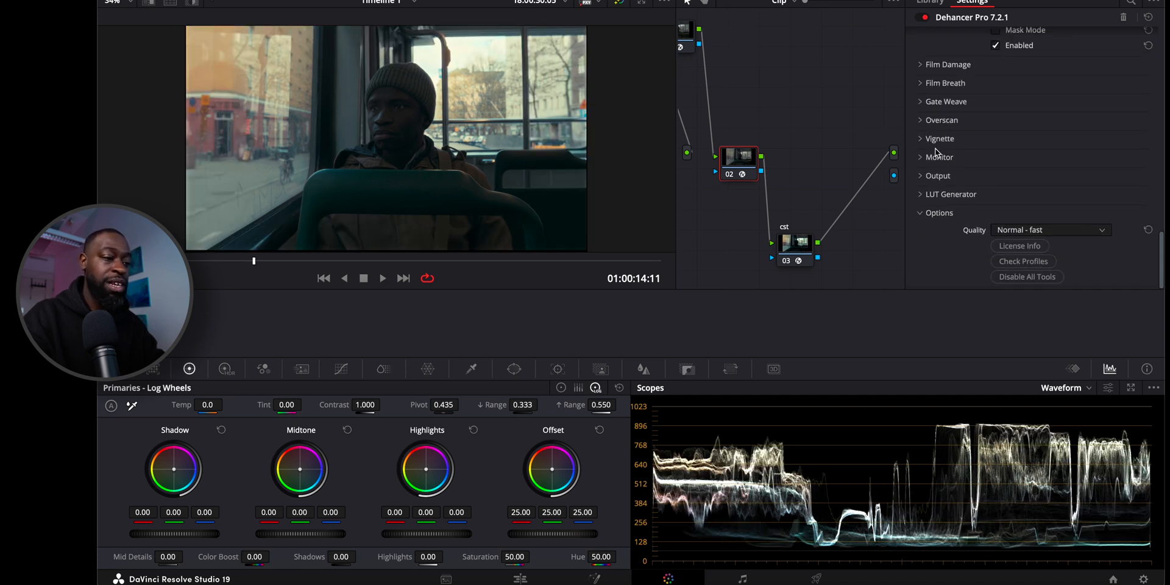
# Toggle the Vignette on and off, collapse its settings and expand the Monitor settings.
pyautogui.click(944, 140)
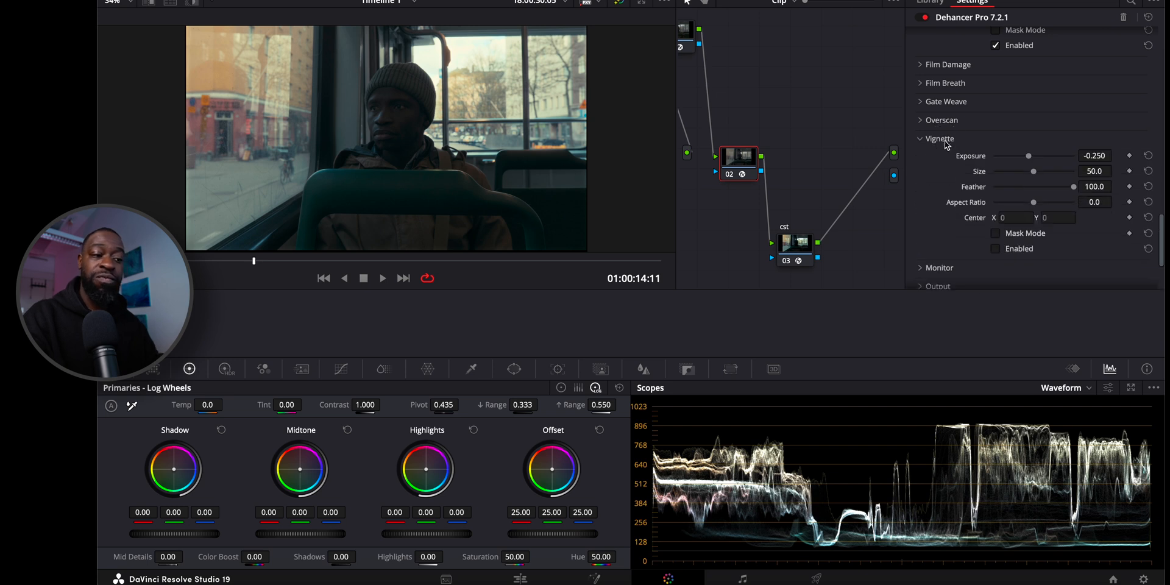
pyautogui.click(996, 249)
pyautogui.click(995, 249)
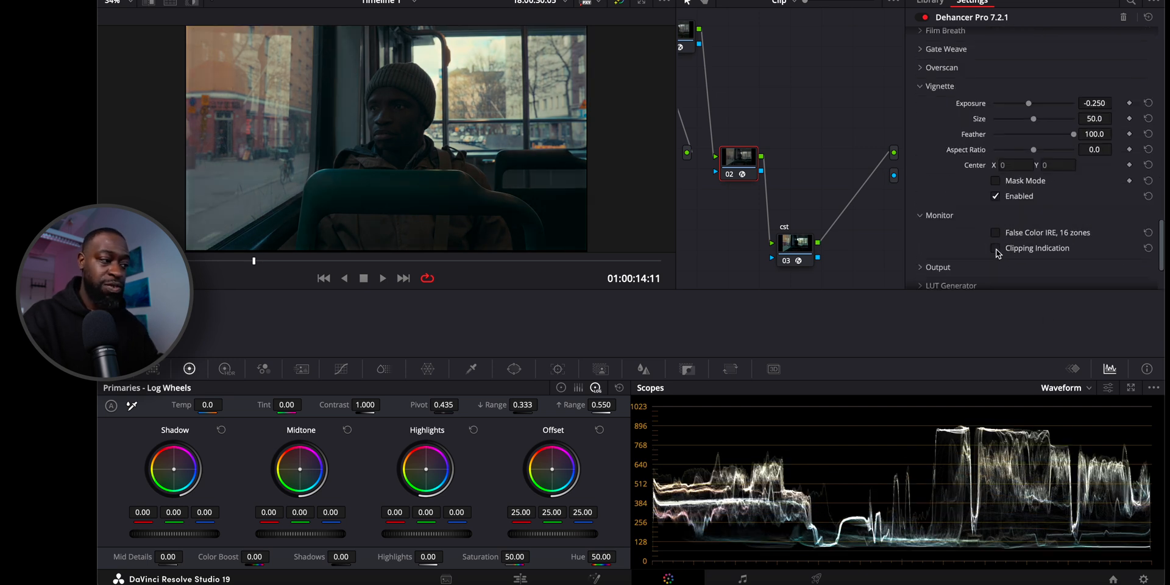
pyautogui.click(996, 197)
pyautogui.click(939, 91)
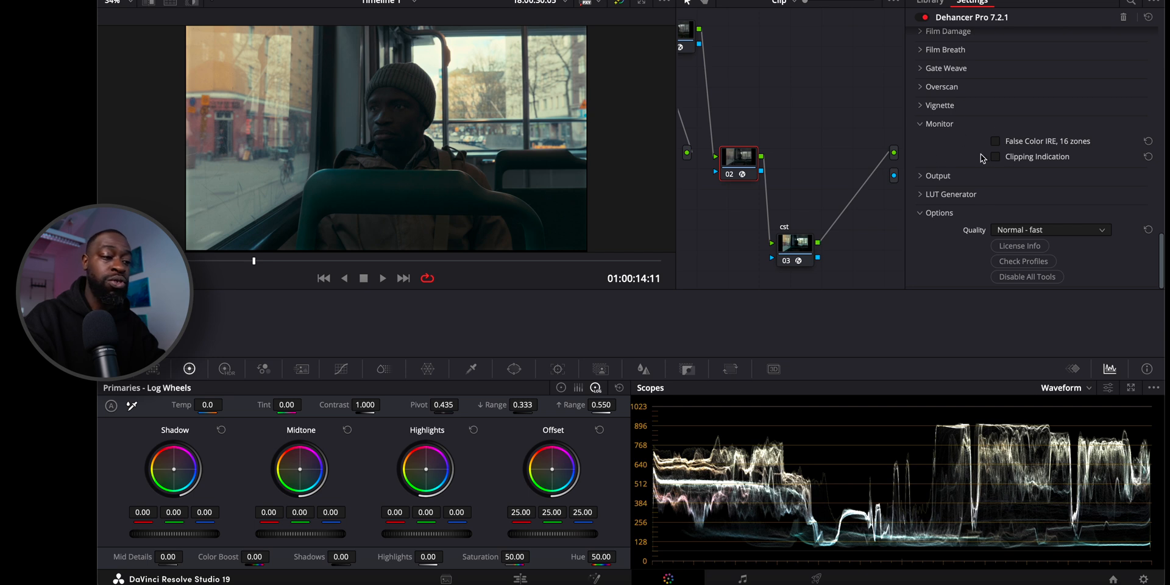
# Turn on False Color IRE, 16 zones to examine the exposure, and switch it off again.
pyautogui.click(996, 142)
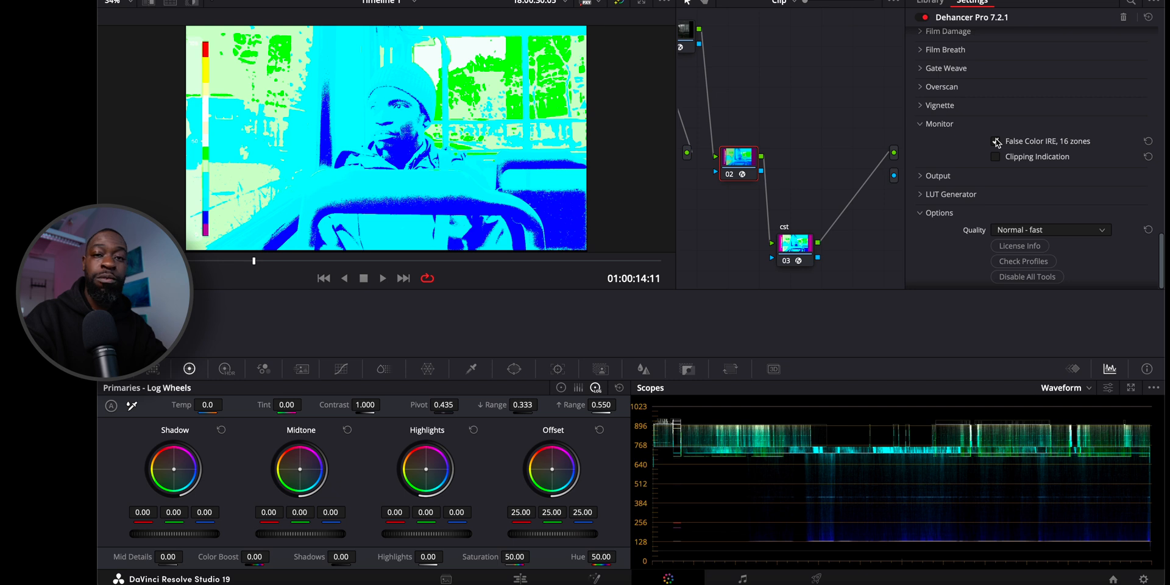
pyautogui.click(729, 175)
pyautogui.click(729, 175)
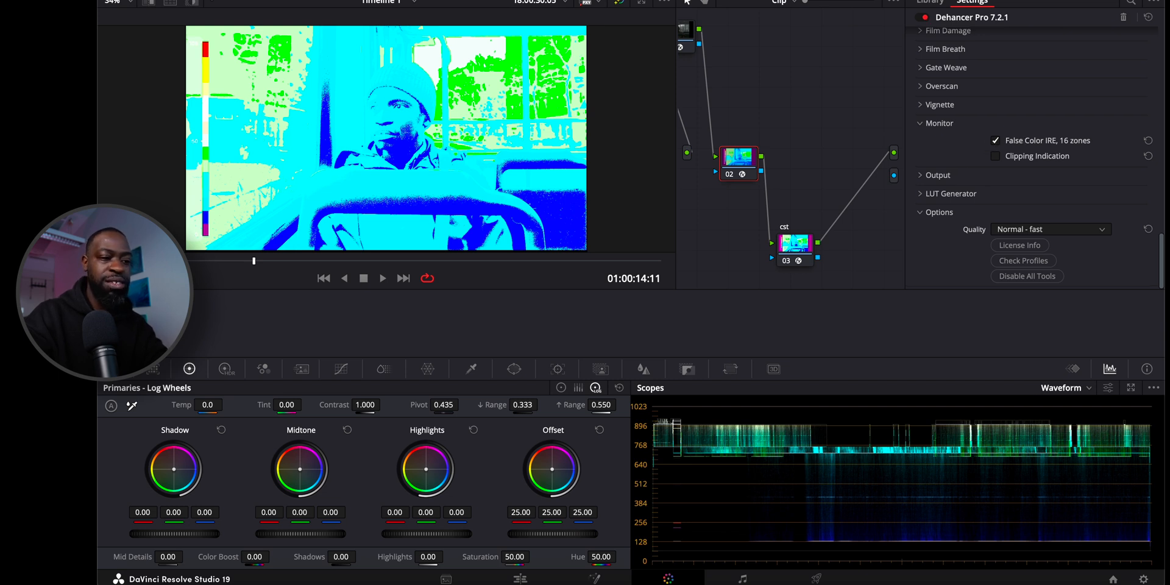
pyautogui.click(995, 144)
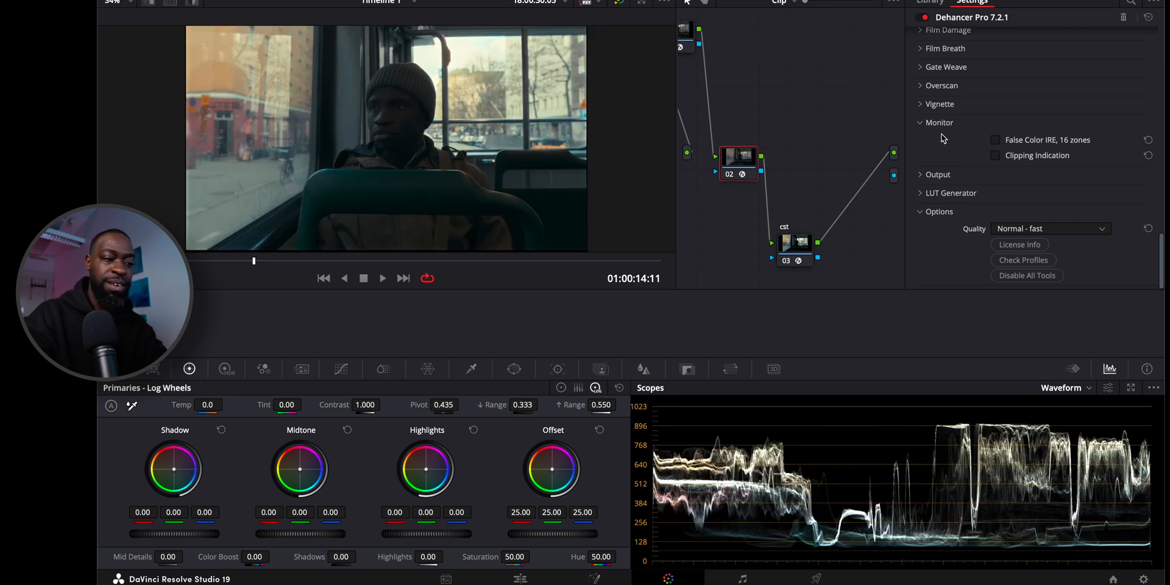
# Expand the Output settings and try the Total Impact slider, leaving it at 100.0.
pyautogui.click(943, 177)
pyautogui.moveTo(1074, 191)
pyautogui.mouseDown()
pyautogui.moveTo(1043, 191)
pyautogui.moveTo(1081, 187)
pyautogui.mouseUp()
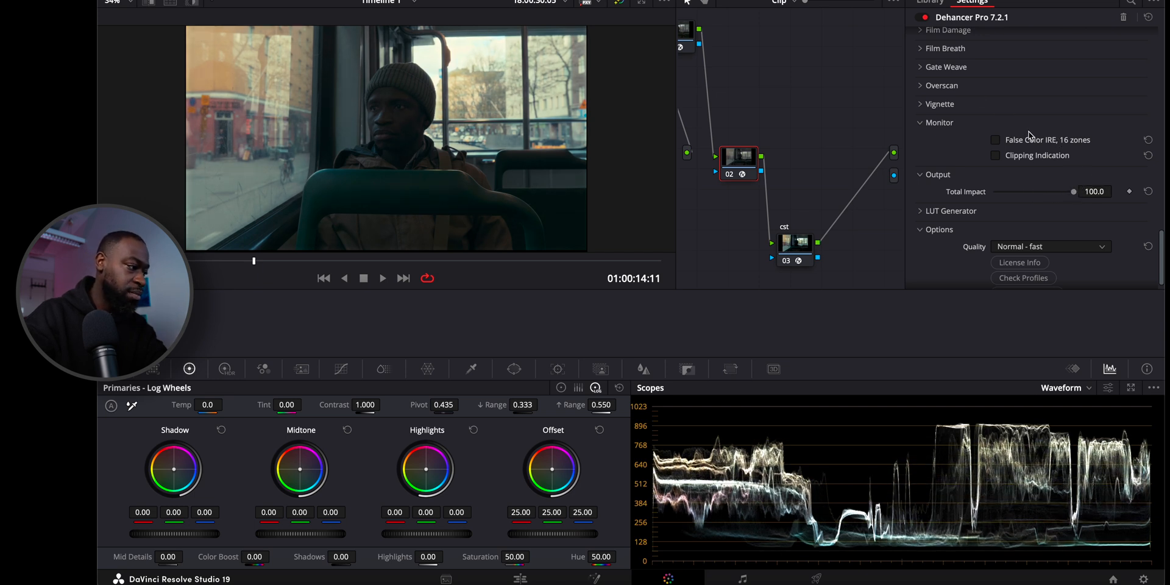
# Undo the last Bloom Amplify changes until the value is back at 50.0.
pyautogui.scroll(5, 1029, 135)
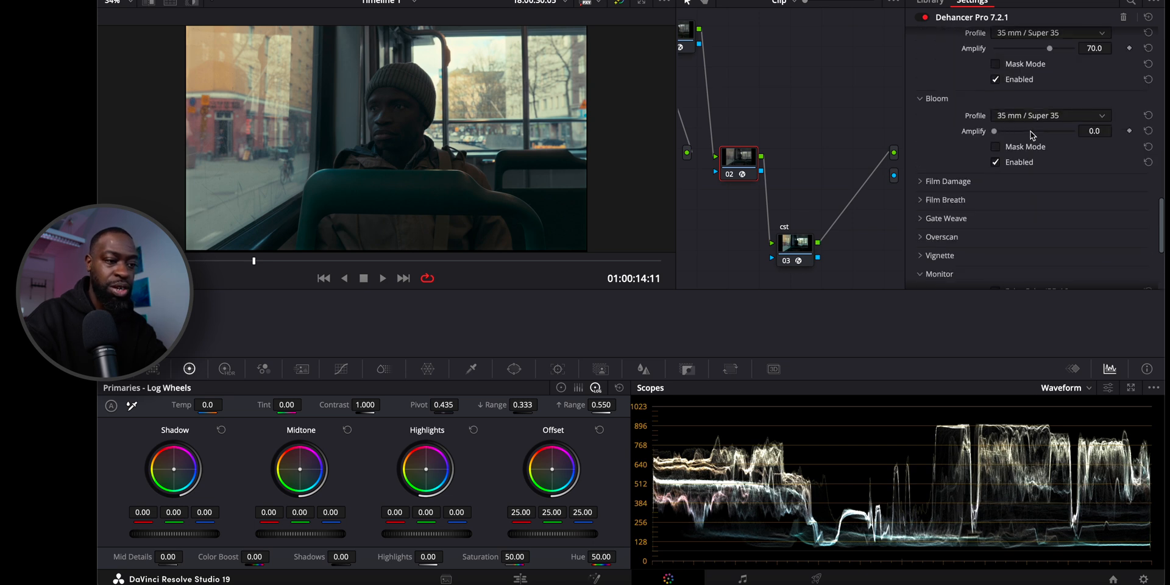
pyautogui.hotkey('ctrl', 'z')
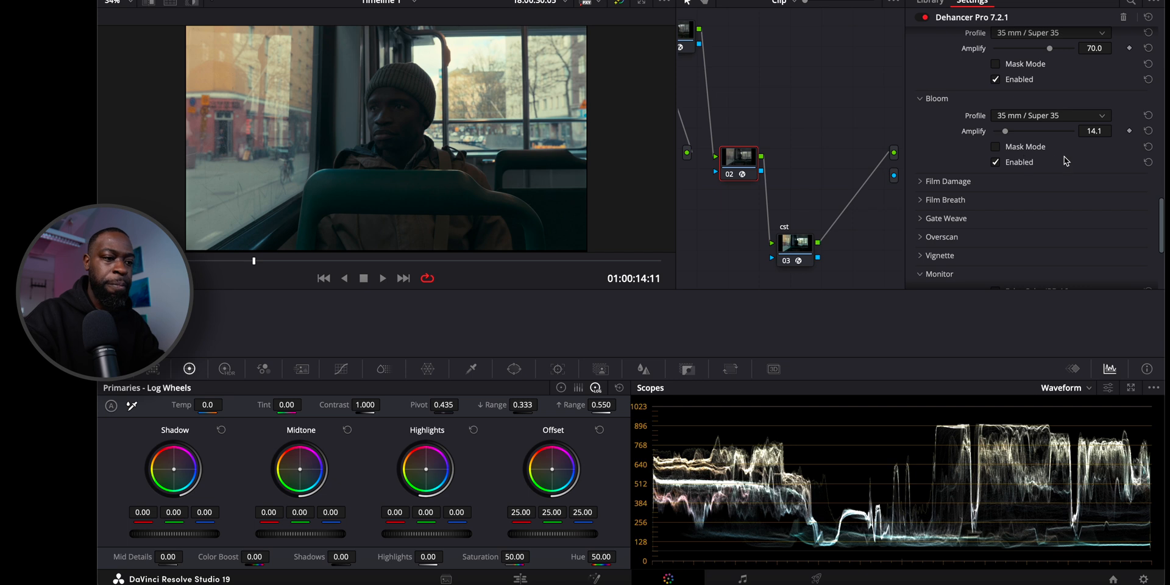
pyautogui.hotkey('ctrl', 'z')
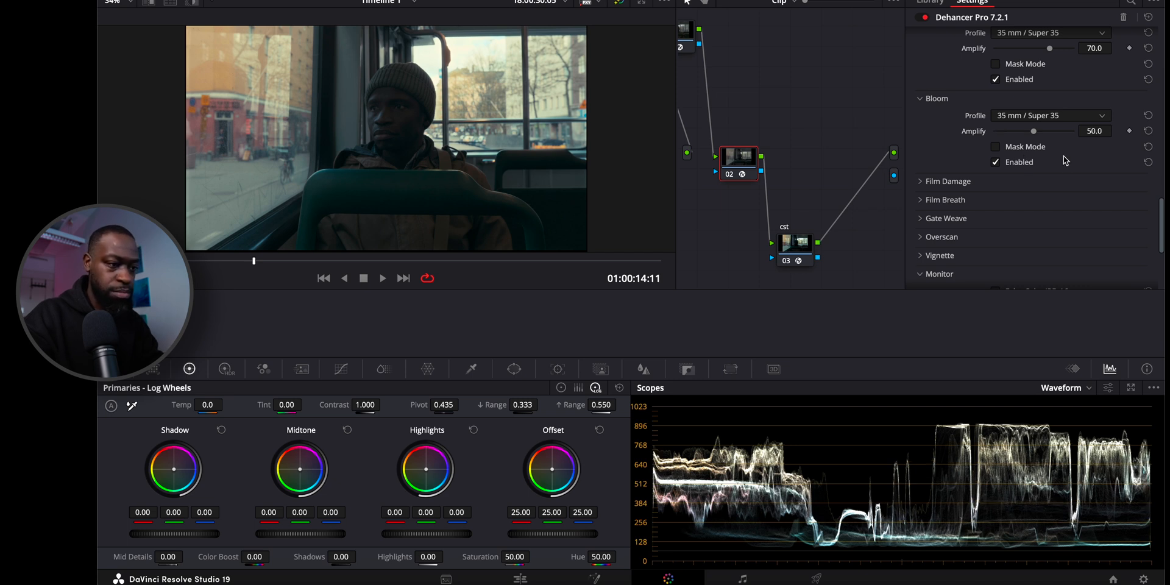
# Try adjusting Total Impact in the Output settings, ending at 100.0.
pyautogui.scroll(-5, 1028, 146)
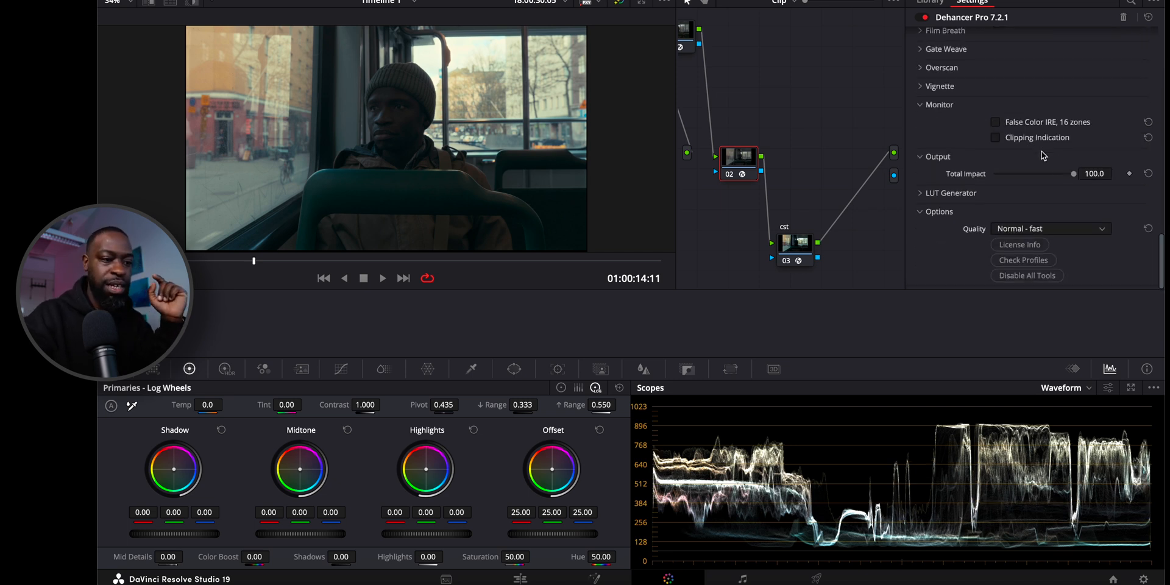
pyautogui.moveTo(1073, 174)
pyautogui.mouseDown()
pyautogui.moveTo(1022, 177)
pyautogui.moveTo(1080, 175)
pyautogui.mouseUp()
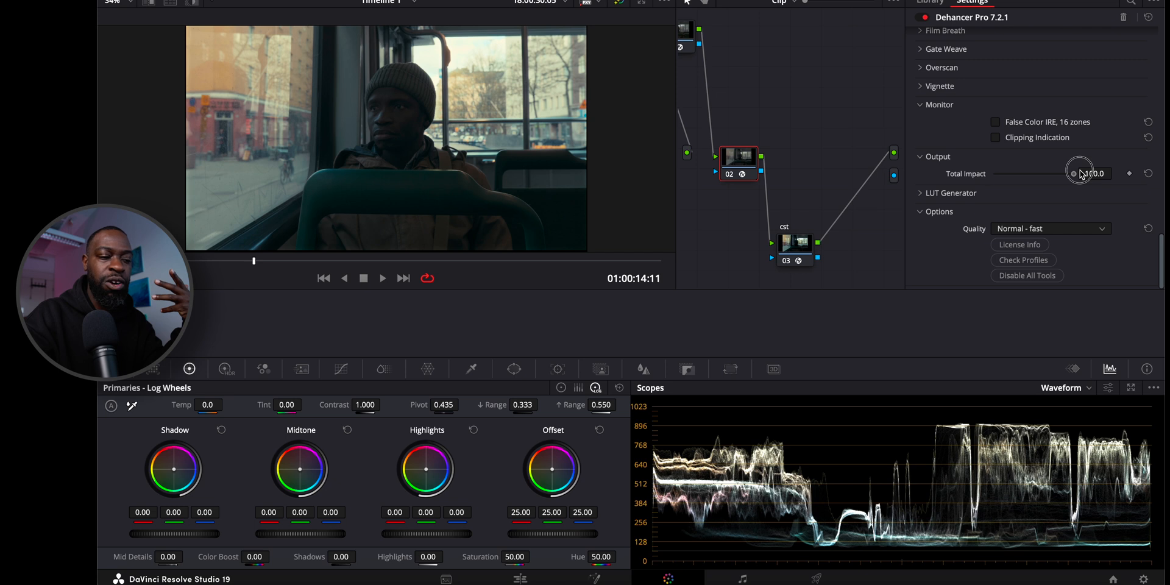
pyautogui.moveTo(1080, 173); pyautogui.dragTo(1118, 171)
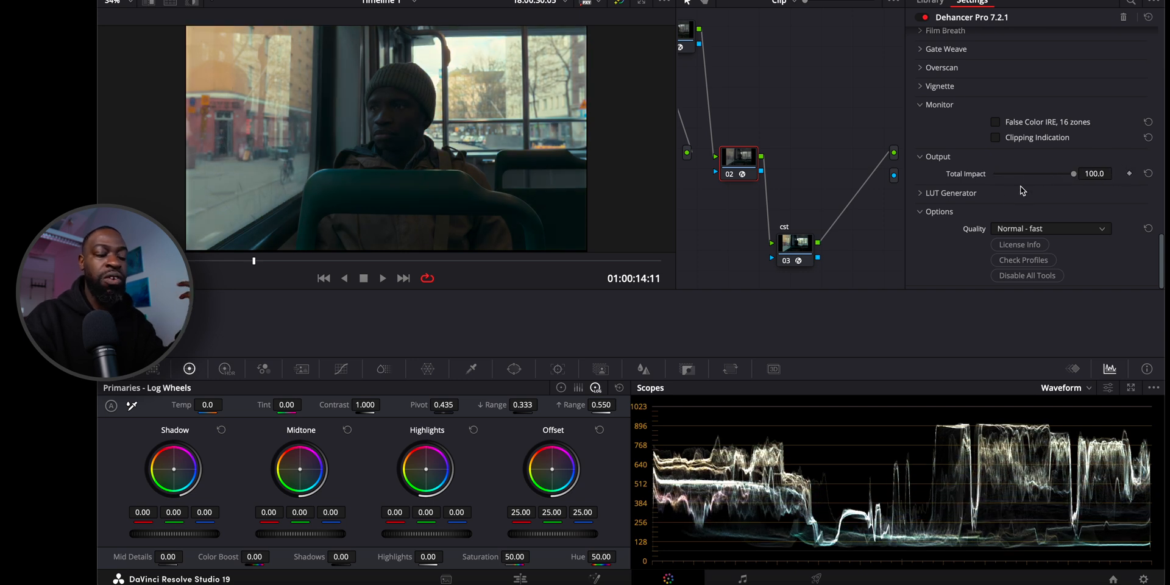
# Expand the LUT Generator settings, run Check Profiles for new Dehancer profiles and close the profiles window.
pyautogui.click(968, 192)
pyautogui.scroll(-2, 950, 210)
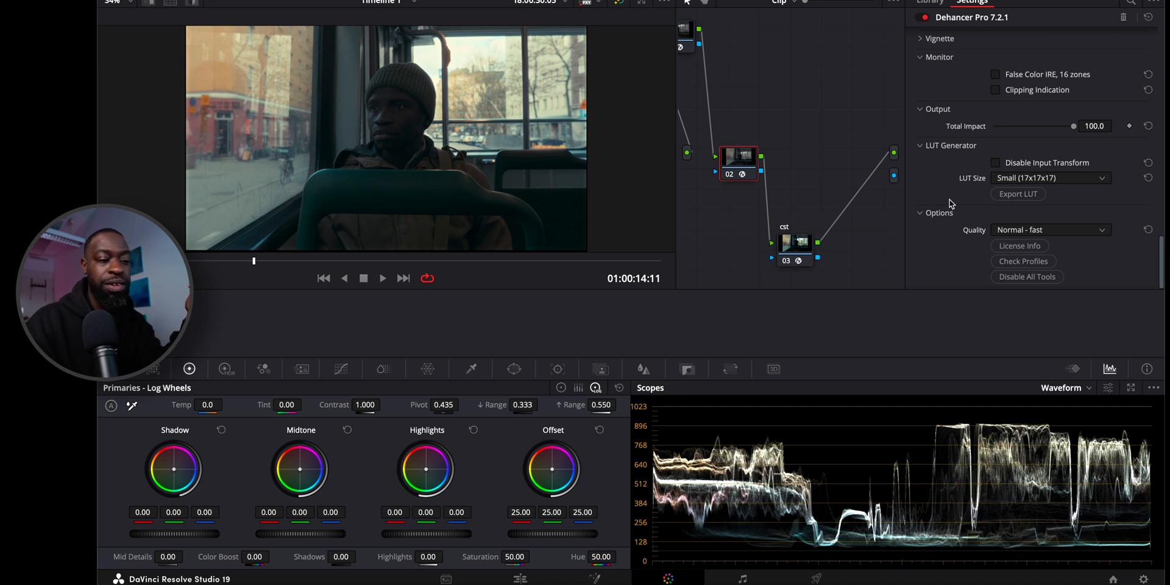
pyautogui.click(1009, 263)
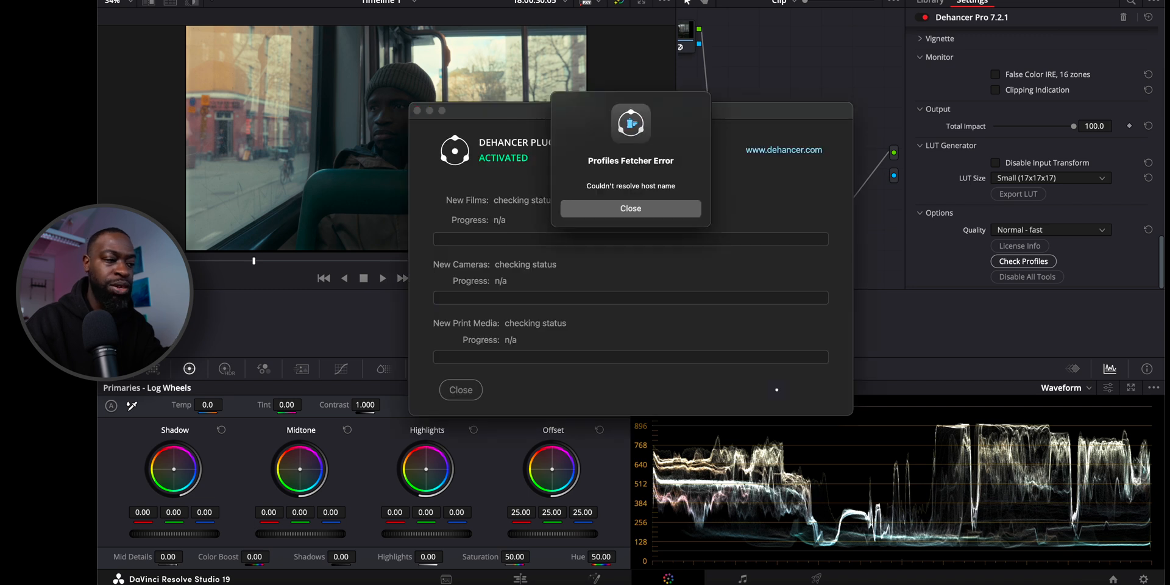
pyautogui.click(653, 207)
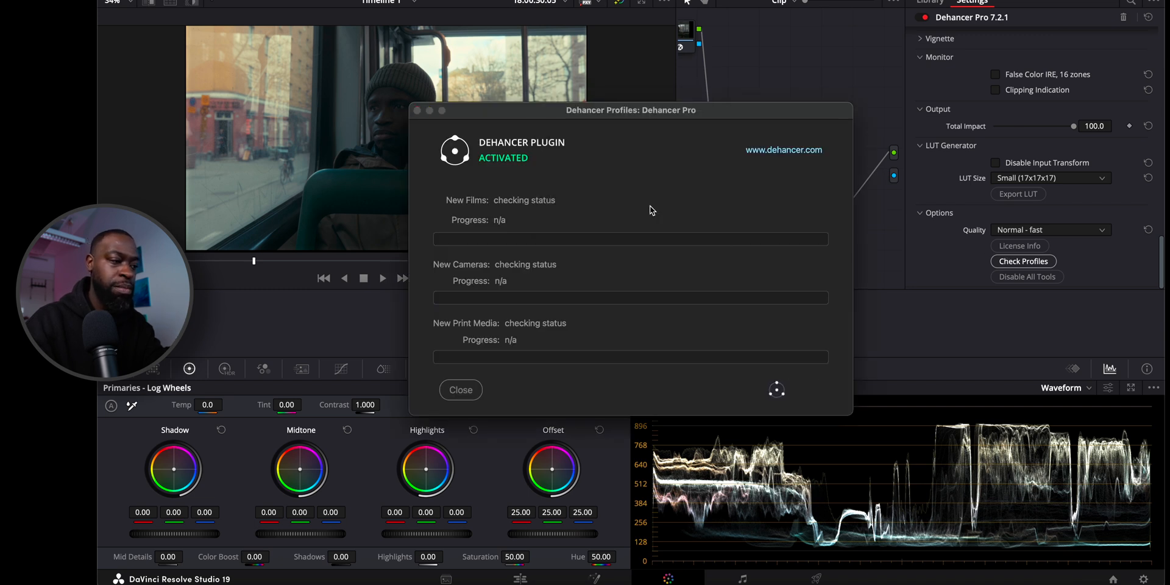
pyautogui.click(815, 396)
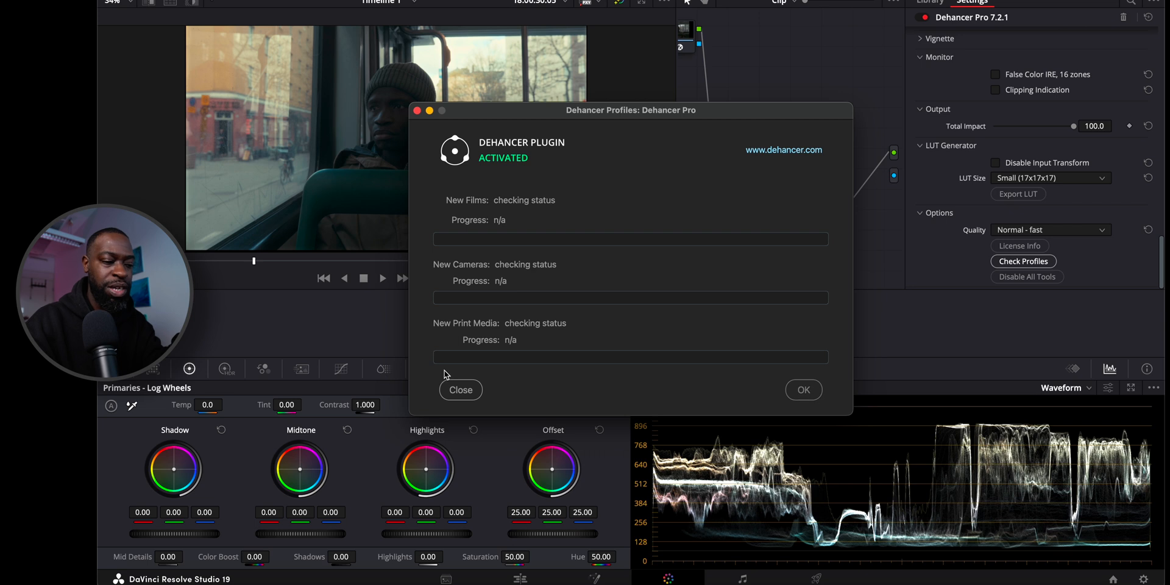
pyautogui.click(463, 389)
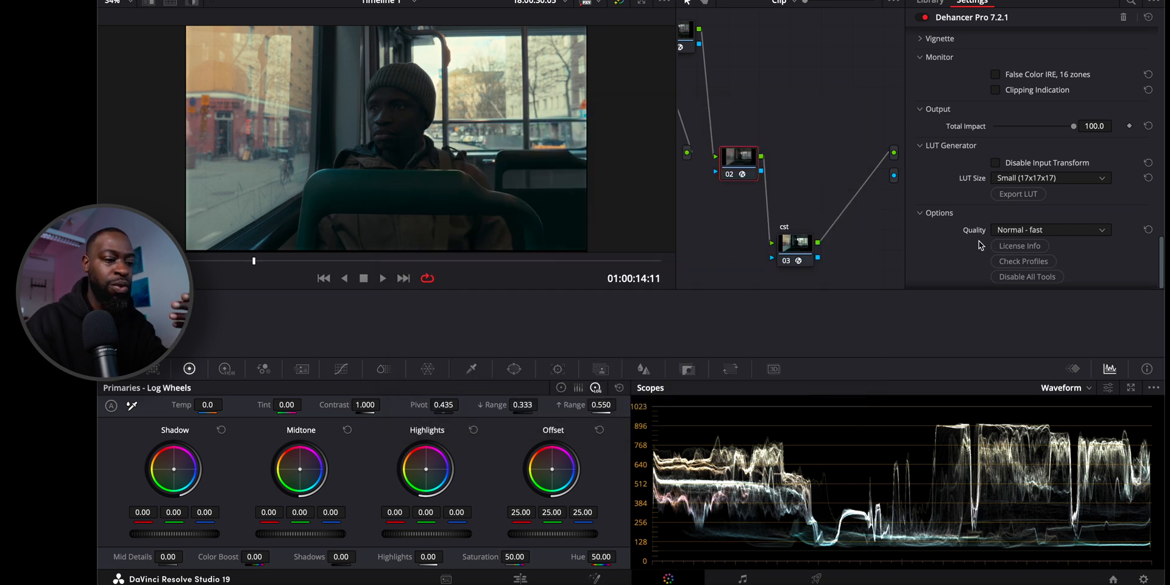
pyautogui.scroll(-1, 981, 246)
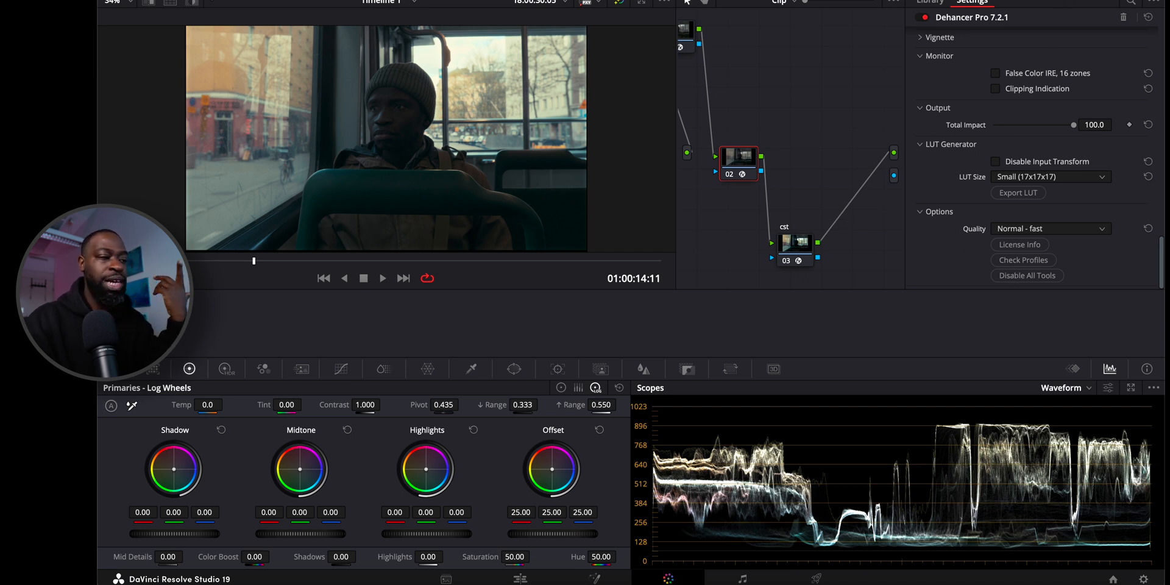
# Hide the effects settings and spread the Dehancer node and output cst node across the node graph, briefly playing the clip.
pyautogui.click(1072, 1)
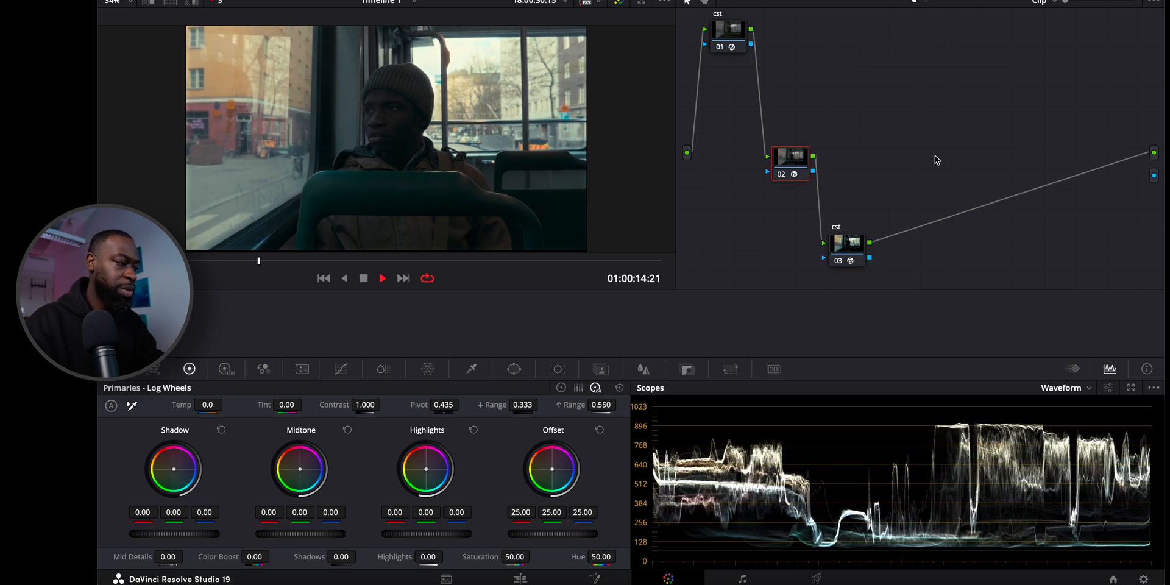
pyautogui.press('space')
pyautogui.moveTo(839, 244); pyautogui.dragTo(1040, 145)
pyautogui.moveTo(798, 161); pyautogui.dragTo(885, 129)
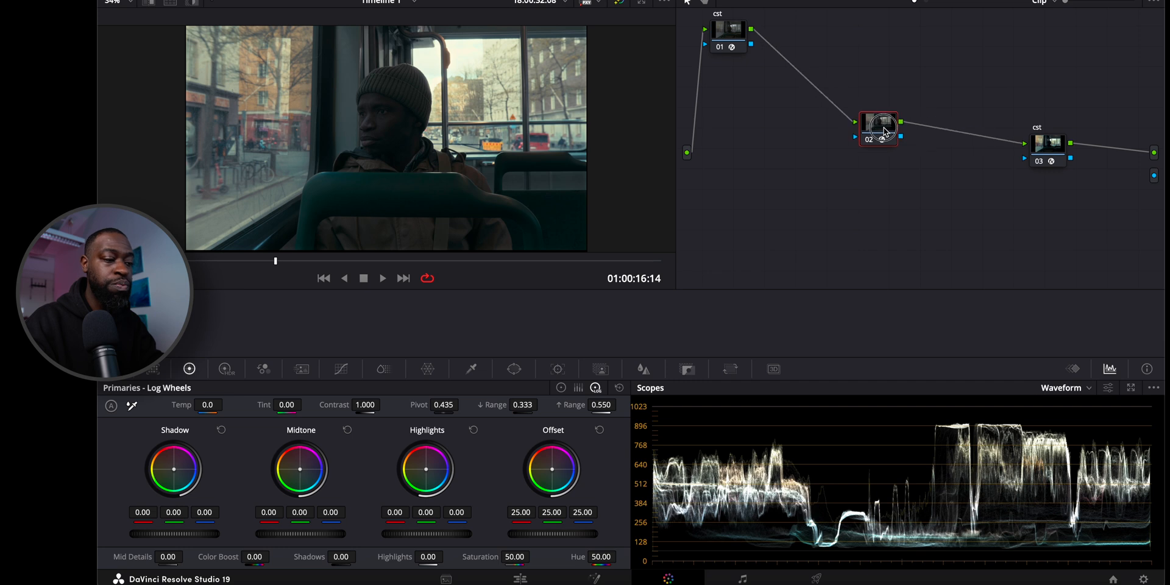
pyautogui.moveTo(1043, 147); pyautogui.dragTo(1003, 143)
pyautogui.press('space')
pyautogui.press('space')
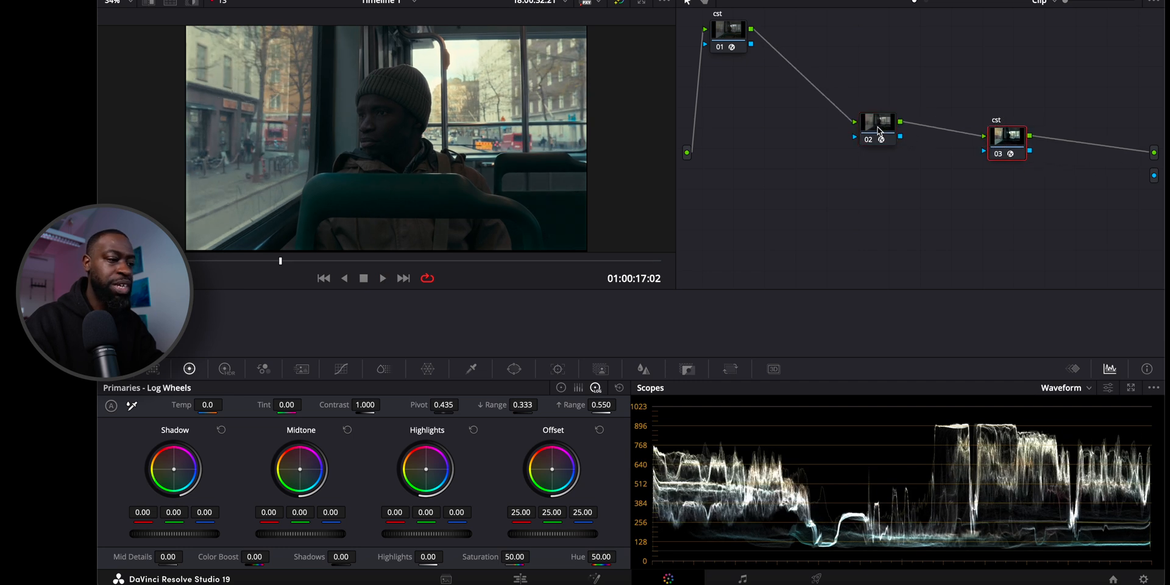
# Add one serial node between the first cst node and the Dehancer node, with a layer node below it.
pyautogui.click(726, 33)
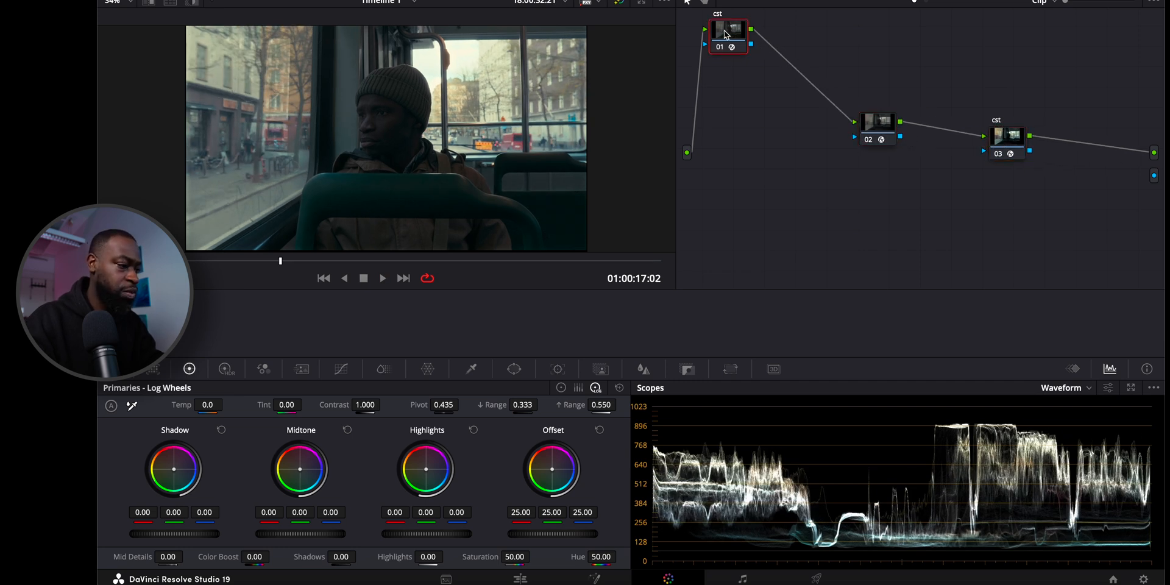
pyautogui.hotkey('alt', 's')
pyautogui.hotkey('alt', 's')
pyautogui.moveTo(774, 41); pyautogui.dragTo(781, 103)
pyautogui.click(851, 44)
pyautogui.press('Delete')
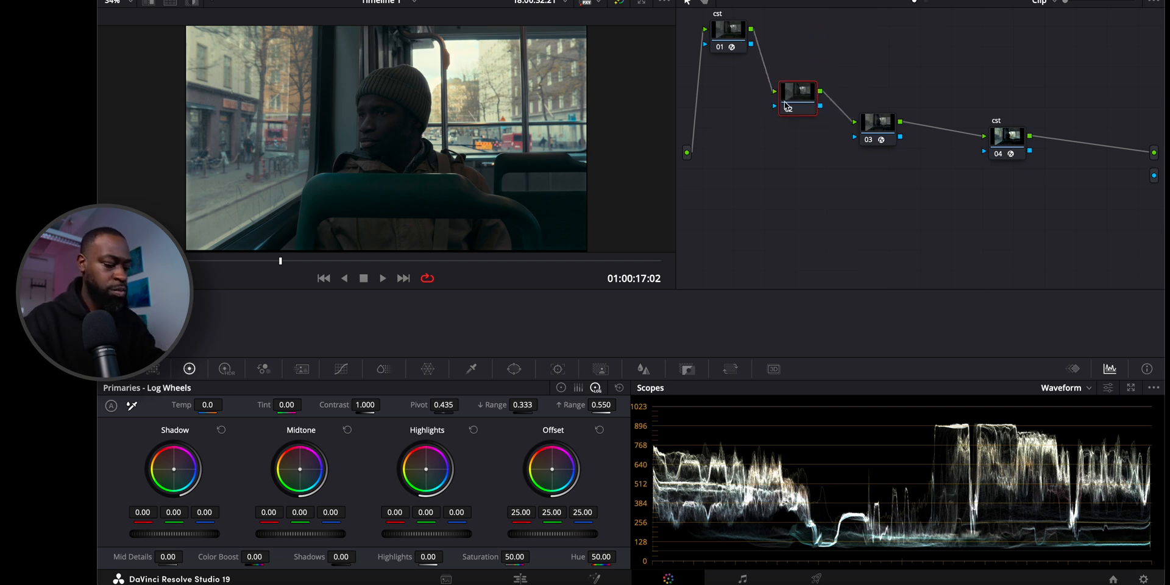
pyautogui.hotkey('alt', 'l')
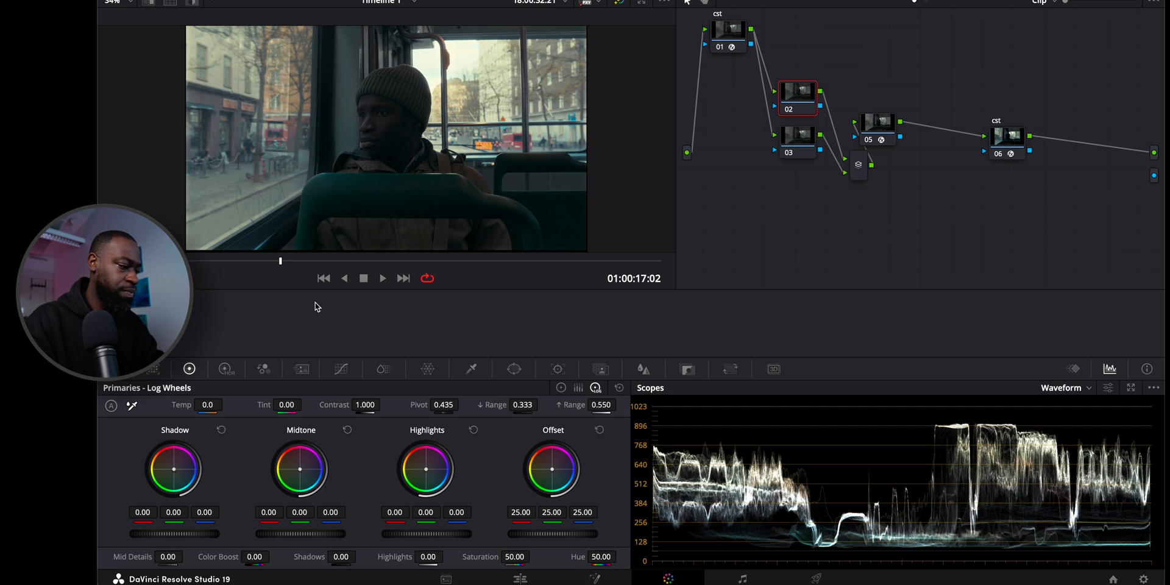
# Add a gradient window to node 02, angled across the bus window with Rotate about 57.6 and Soft 1 about 4.86.
pyautogui.click(515, 370)
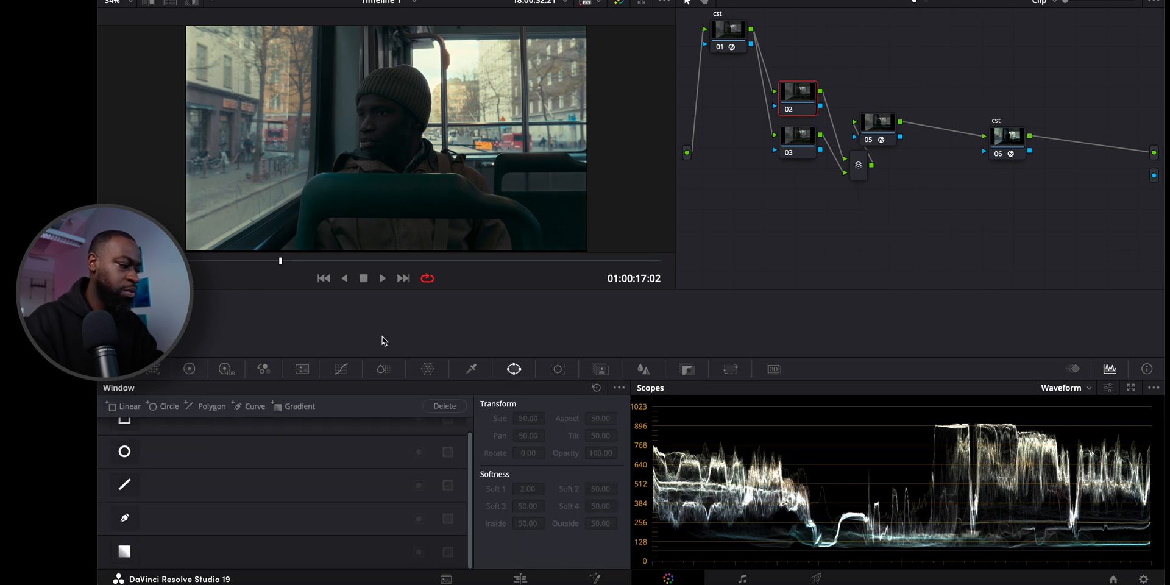
pyautogui.click(124, 553)
pyautogui.moveTo(384, 133); pyautogui.dragTo(457, 163)
pyautogui.moveTo(509, 131); pyautogui.dragTo(495, 111)
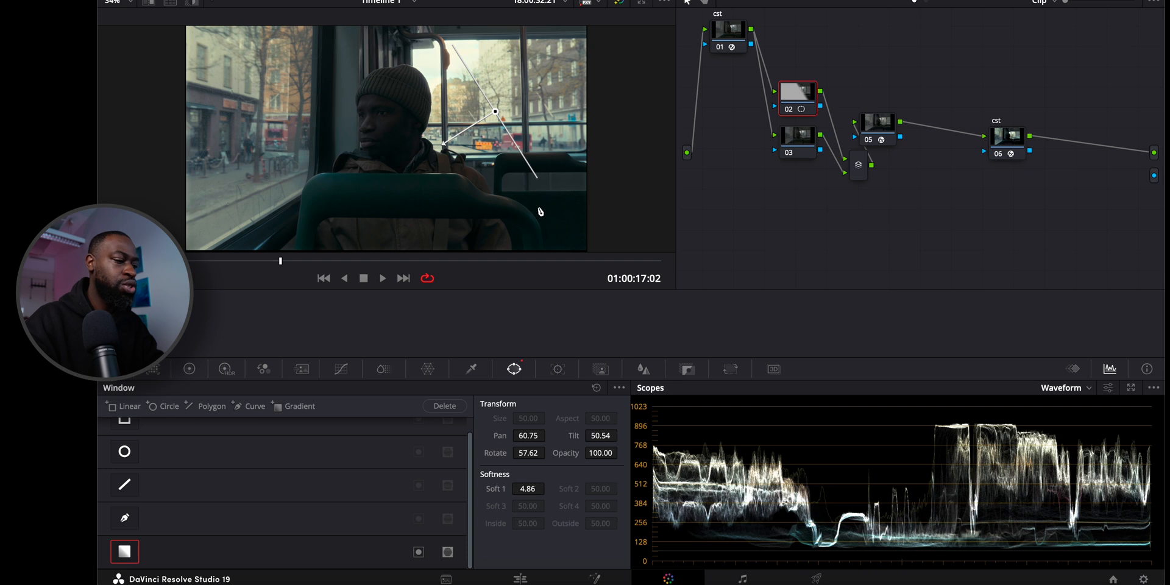
# Set node 02's Contrast to 1.170 and toggle the node off and on to compare the result.
pyautogui.click(189, 369)
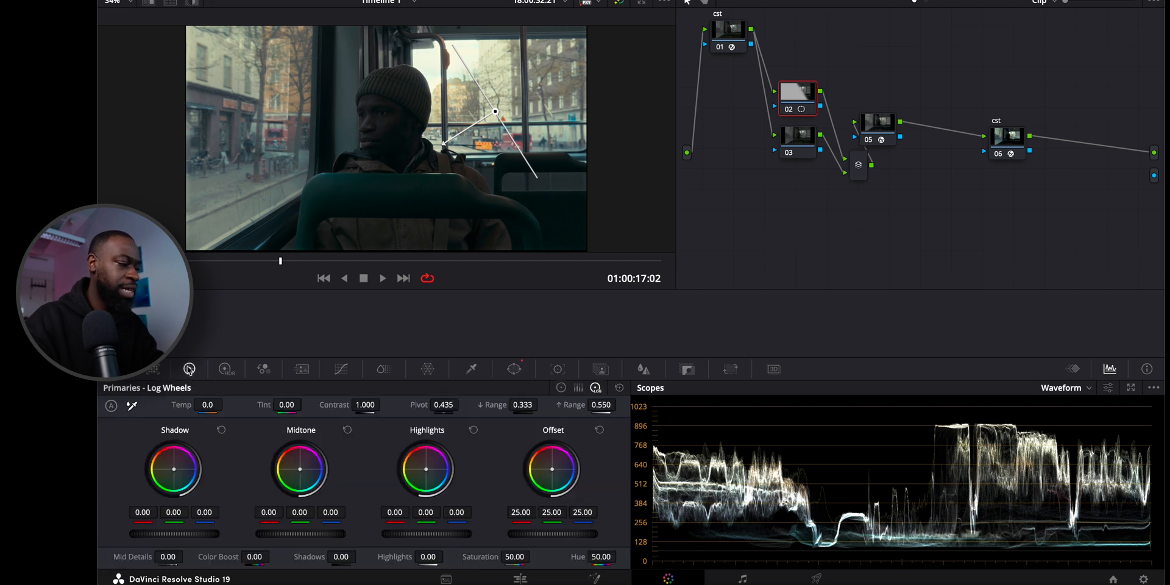
pyautogui.moveTo(364, 404); pyautogui.dragTo(412, 400)
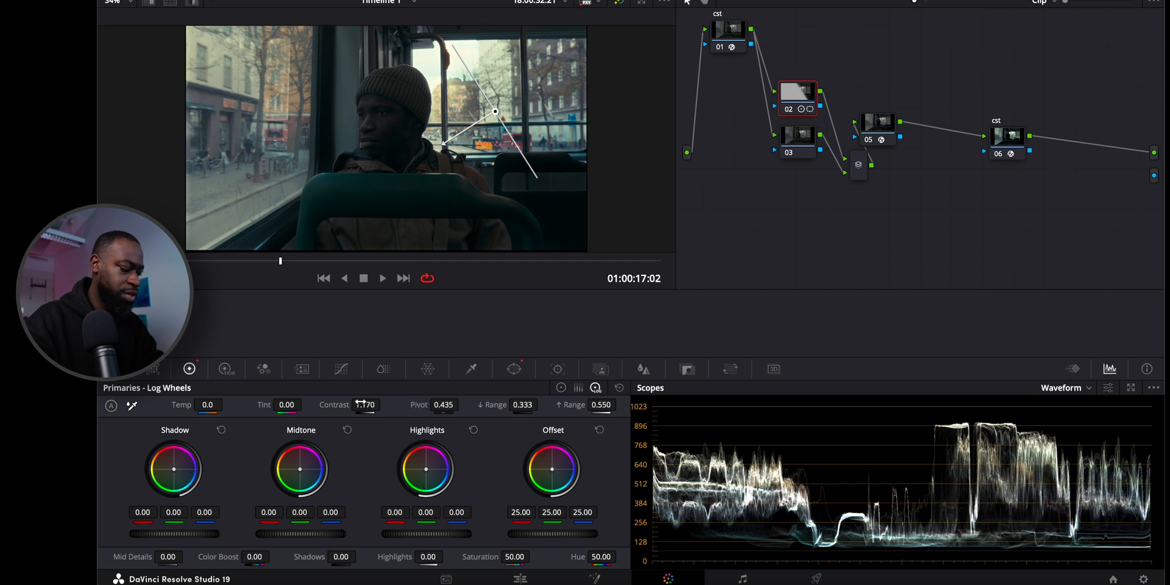
pyautogui.hotkey('ctrl', 'd')
pyautogui.hotkey('ctrl', 'd')
pyautogui.hotkey('ctrl', 'd')
pyautogui.hotkey('ctrl', 'd')
pyautogui.hotkey('ctrl', 'd')
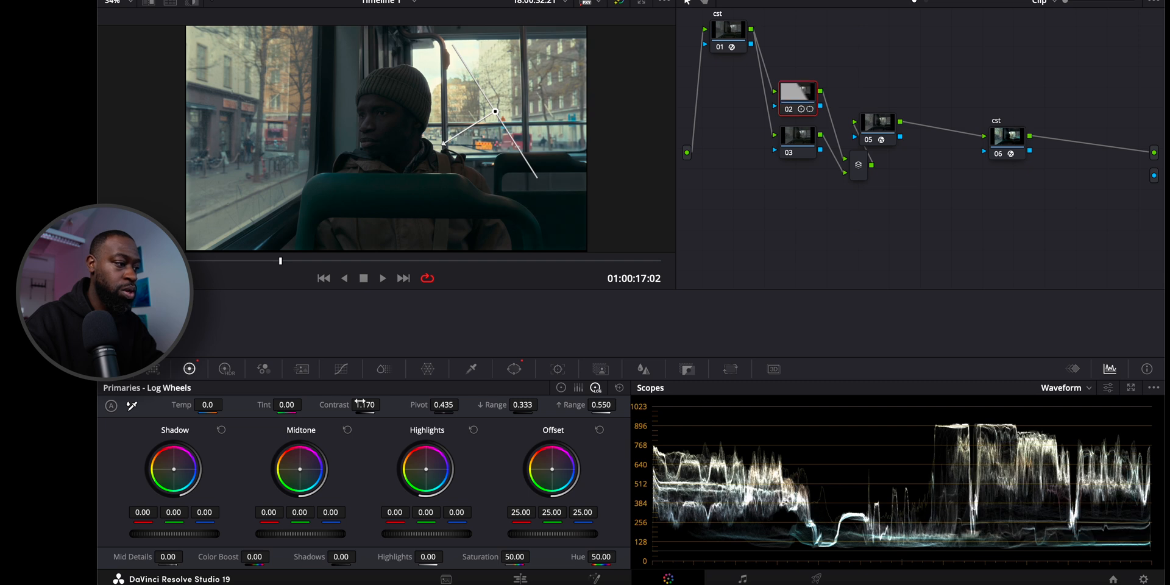
pyautogui.hotkey('ctrl', 'd')
pyautogui.hotkey('ctrl', 'd')
pyautogui.hotkey('ctrl', 'd')
pyautogui.hotkey('ctrl', 'd')
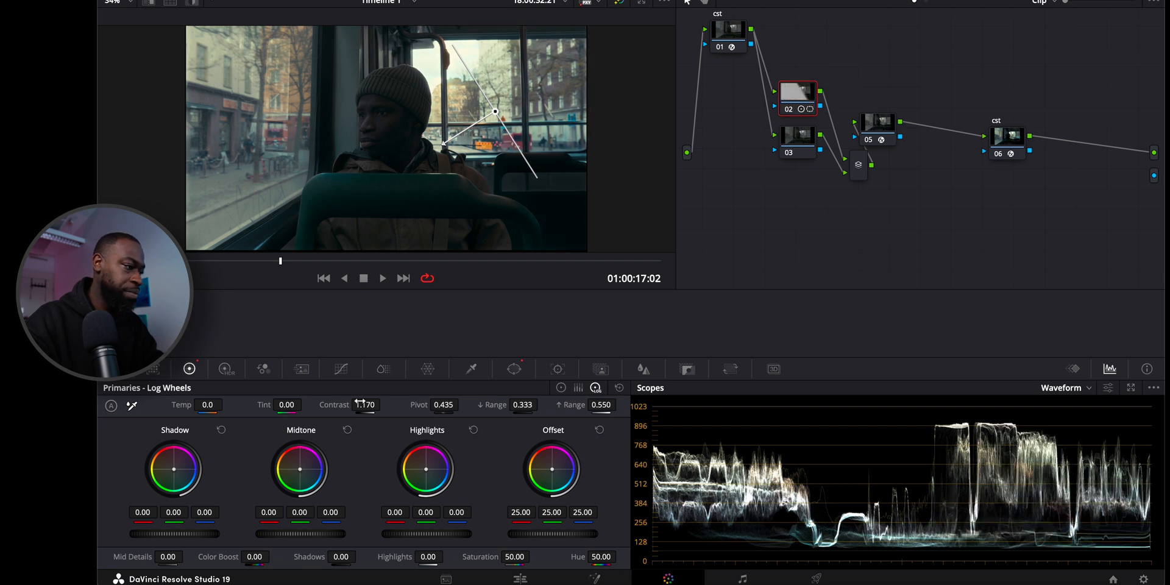
pyautogui.hotkey('ctrl', 'd')
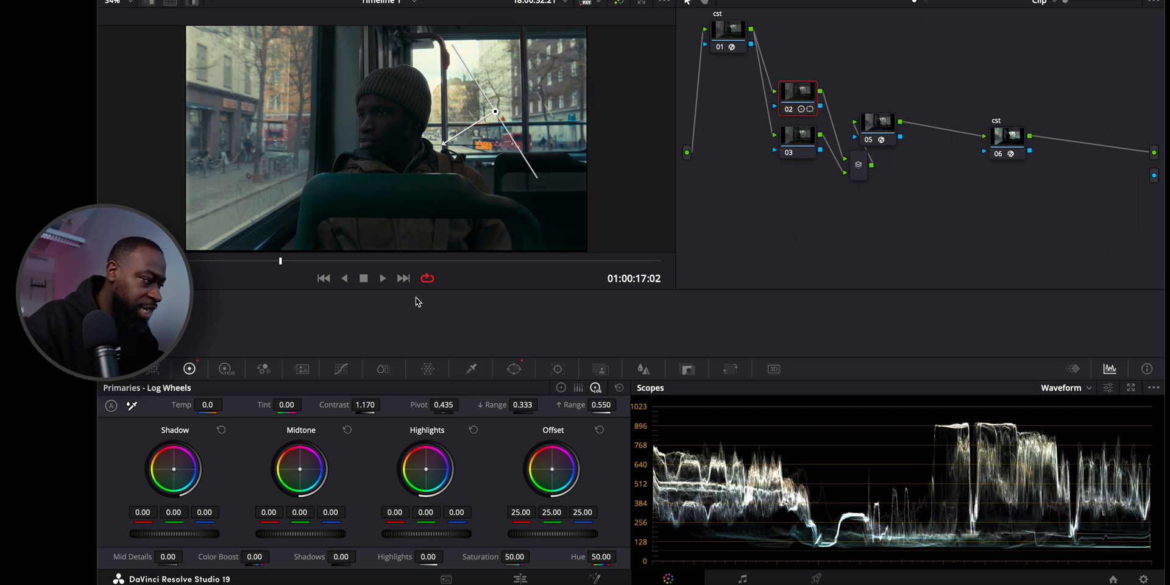
# Inspect the man's face up close, return the viewer to Fit and briefly highlight node 02's gradient mask.
pyautogui.scroll(5, 472, 86)
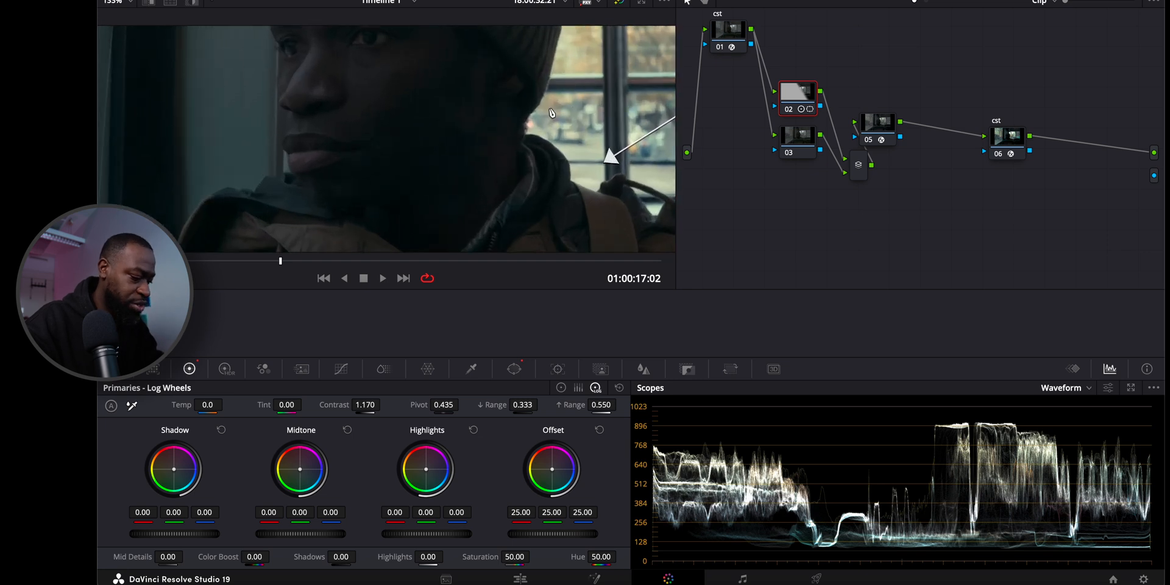
pyautogui.click(129, 4)
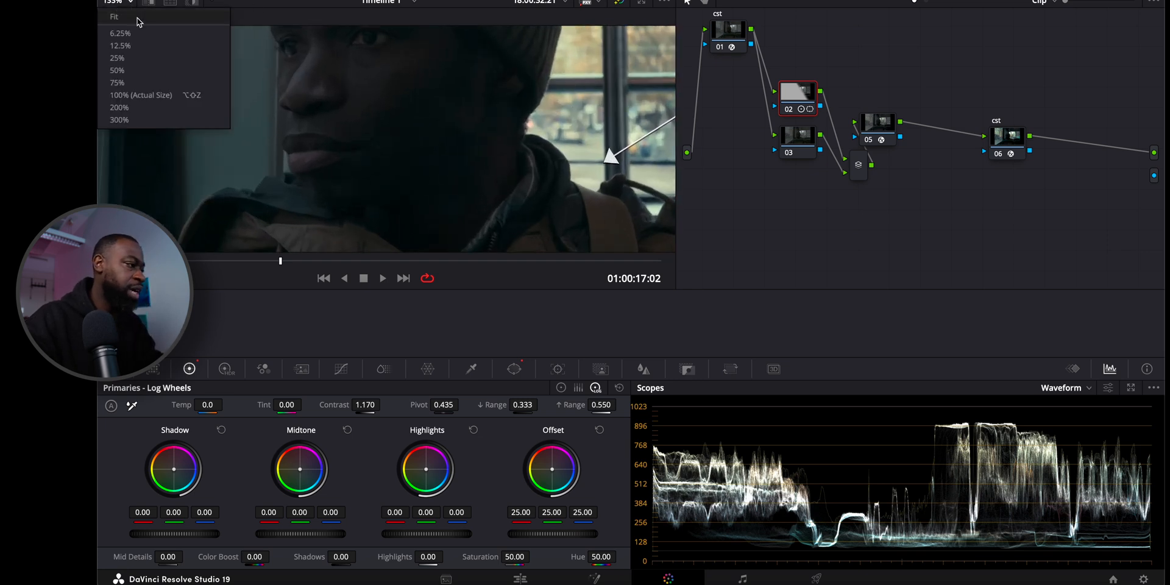
pyautogui.click(138, 19)
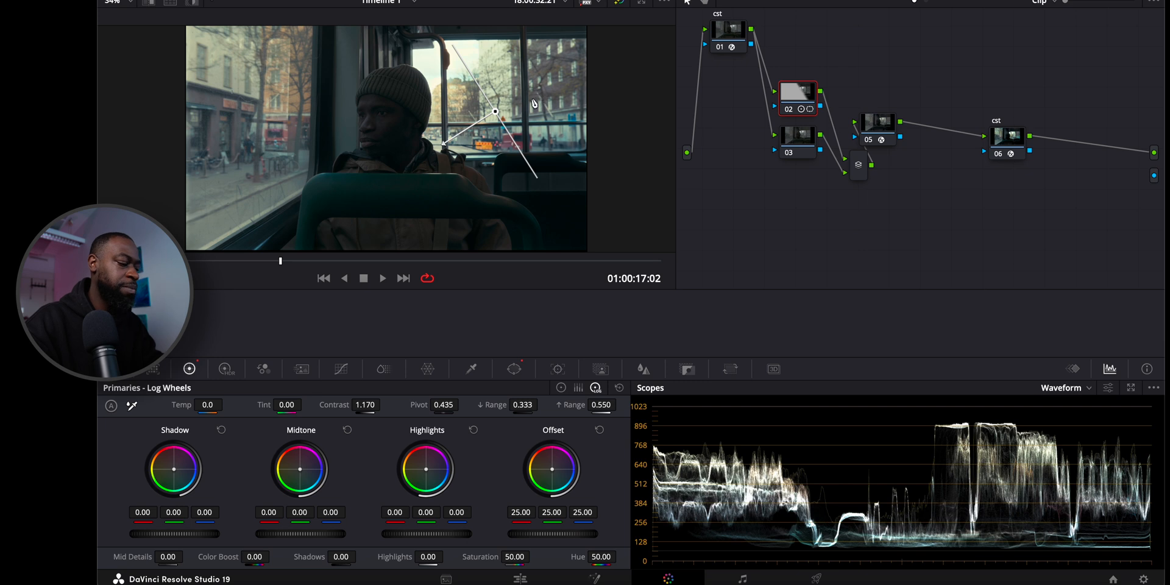
pyautogui.hotkey('shift', 'h')
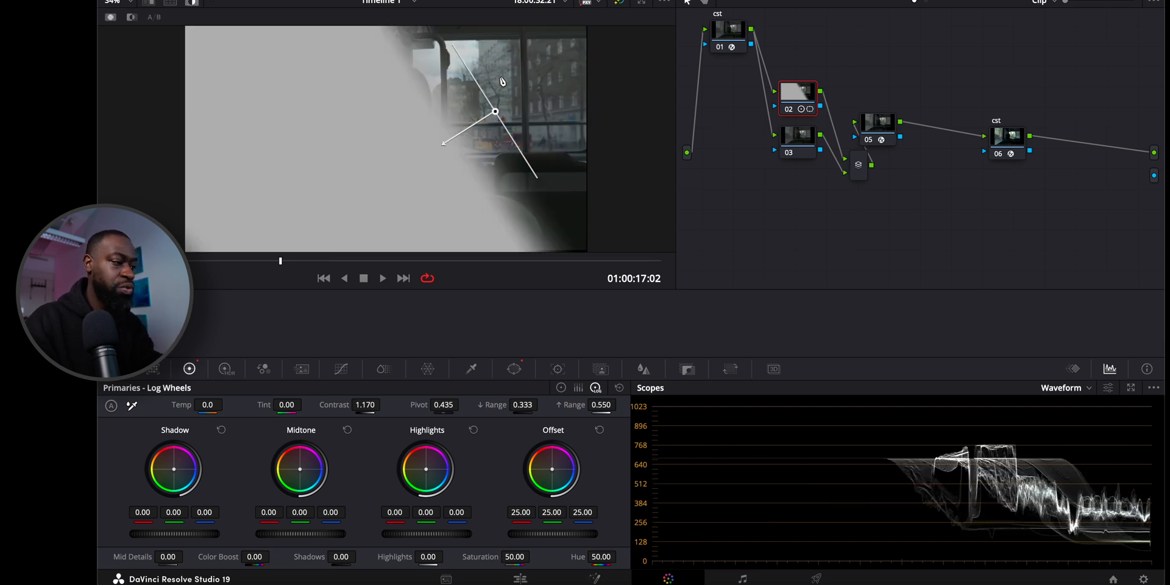
pyautogui.hotkey('shift', 'h')
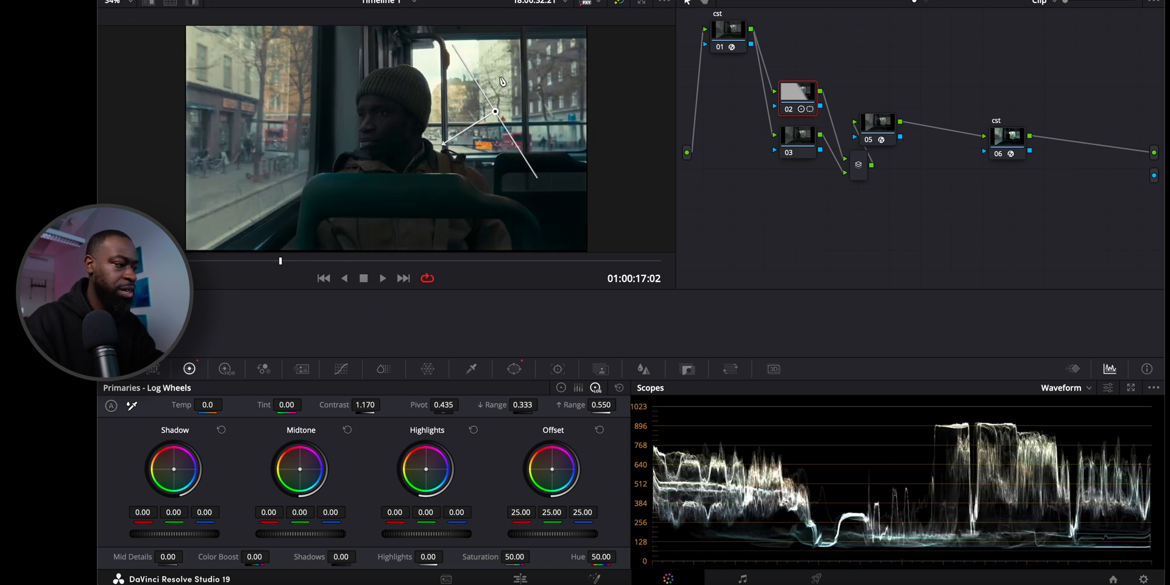
# Add a gradient window to node 03, angled along the side window's edge with Rotate about -83.56 and Soft 1 about 9.36.
pyautogui.click(798, 141)
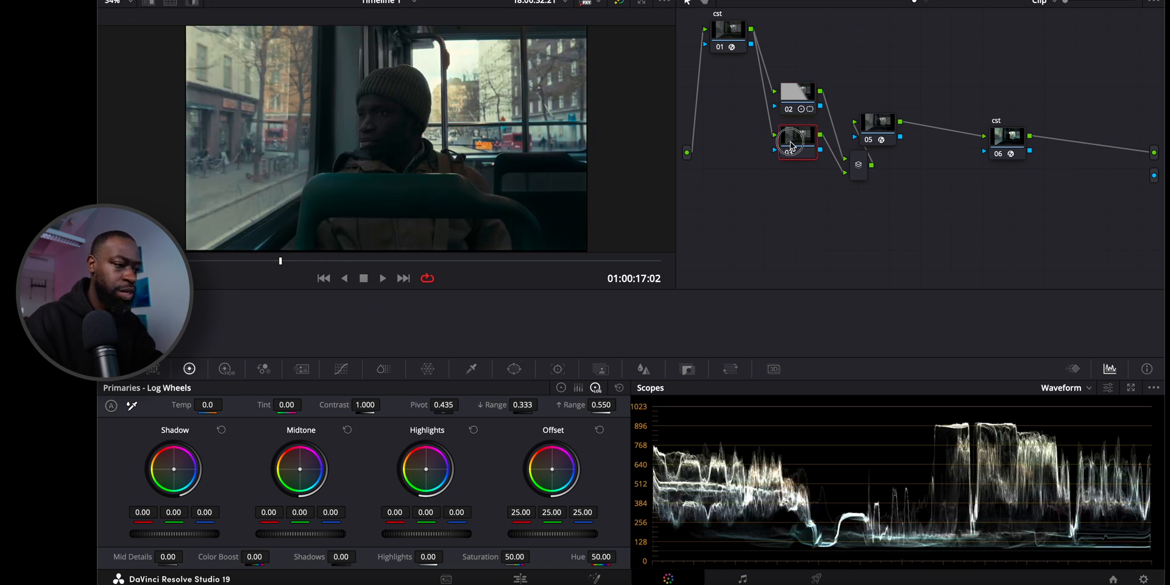
pyautogui.press('super+minus')
pyautogui.press('super+minus')
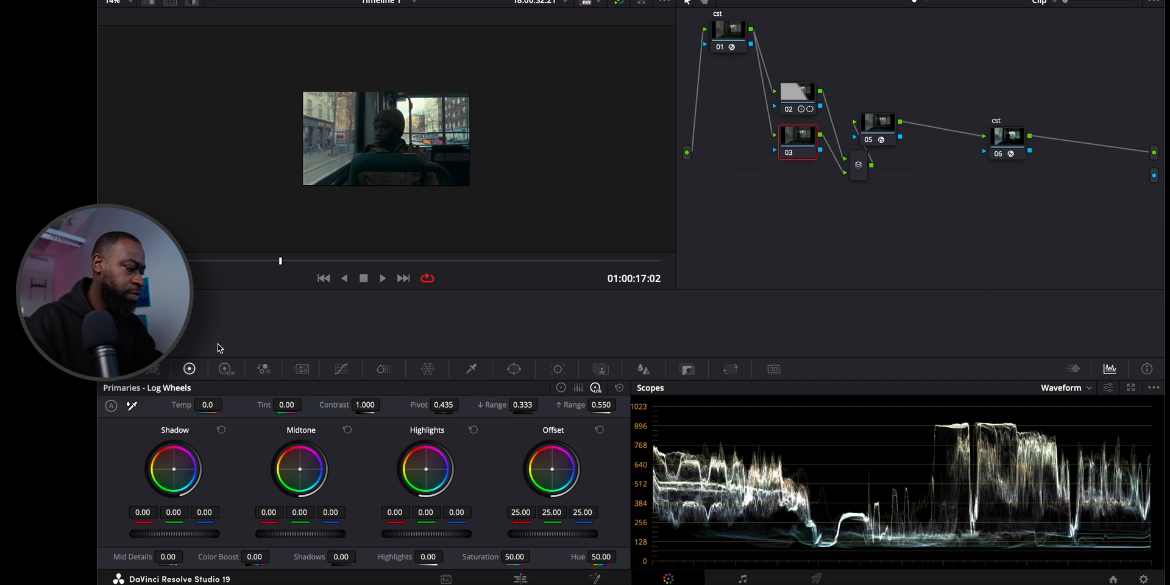
pyautogui.click(132, 5)
pyautogui.click(144, 19)
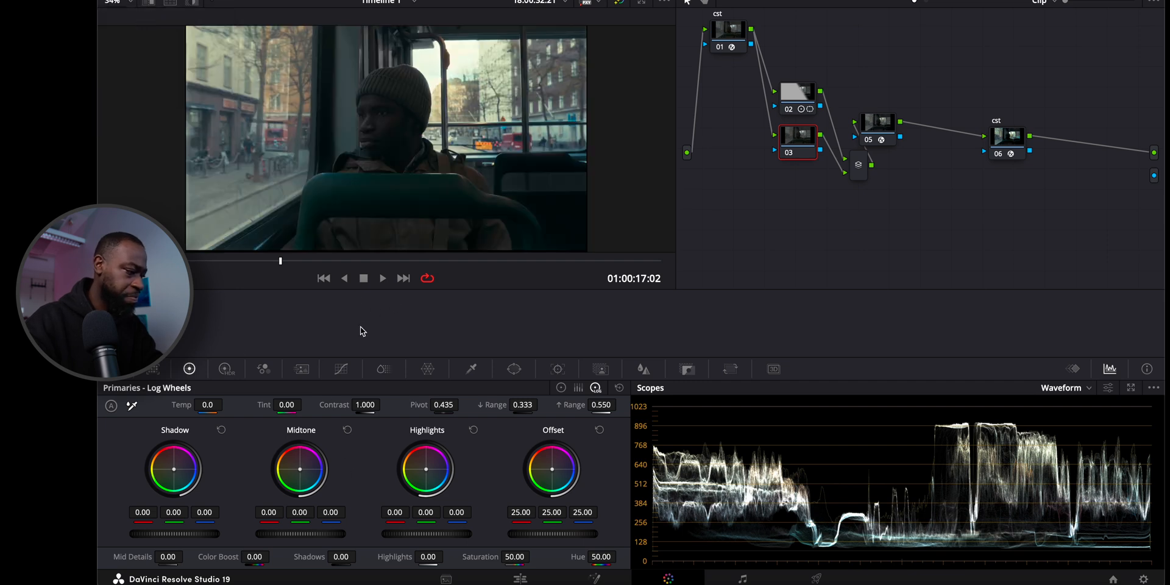
pyautogui.click(514, 369)
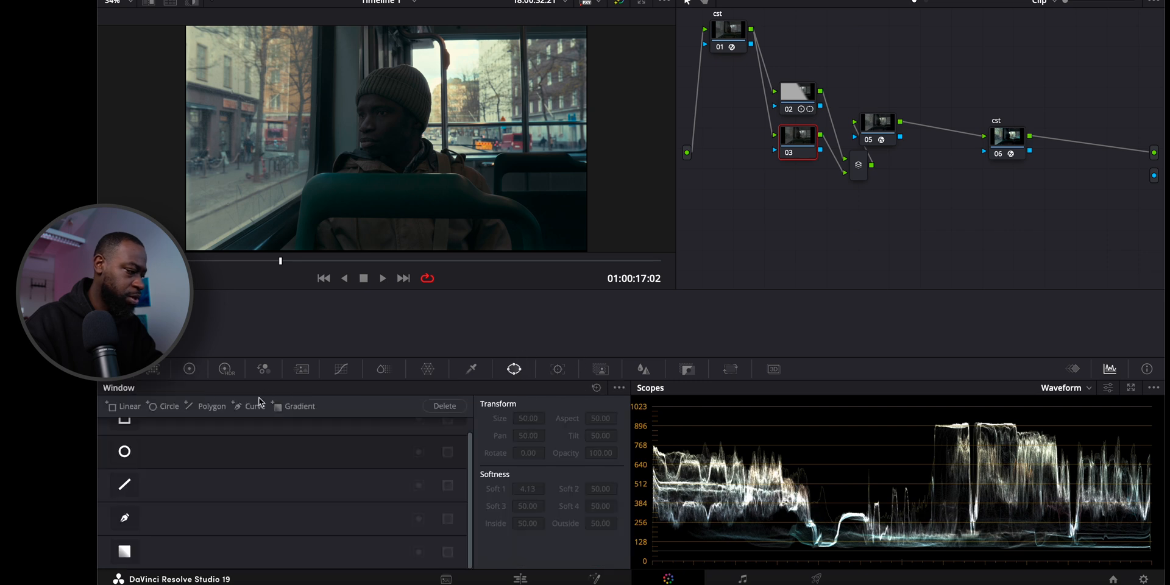
pyautogui.click(125, 551)
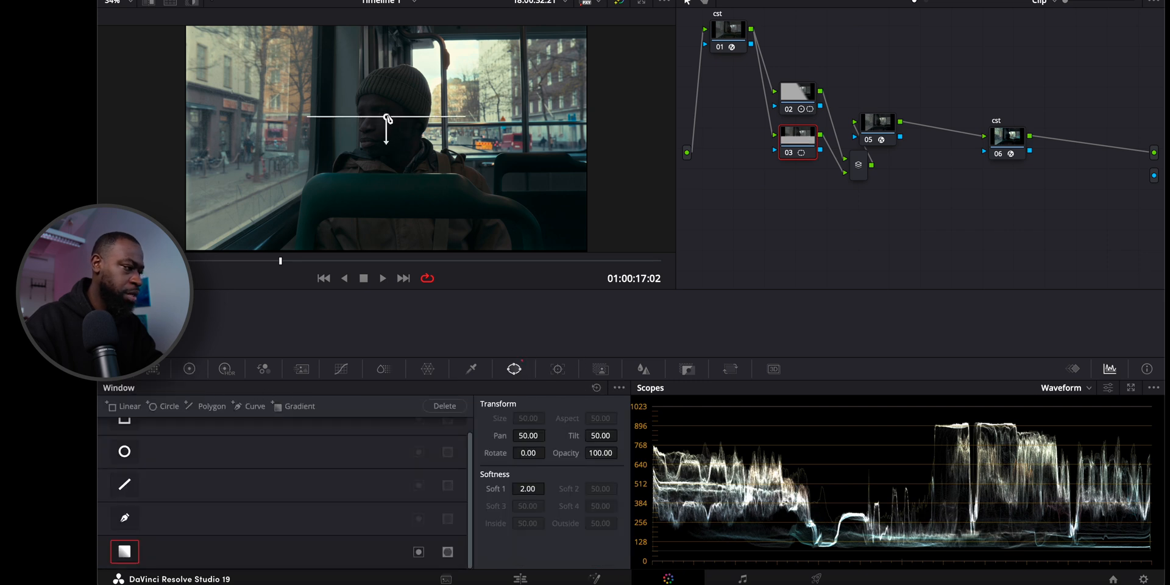
pyautogui.moveTo(386, 119); pyautogui.dragTo(414, 150)
pyautogui.moveTo(303, 142); pyautogui.dragTo(309, 115)
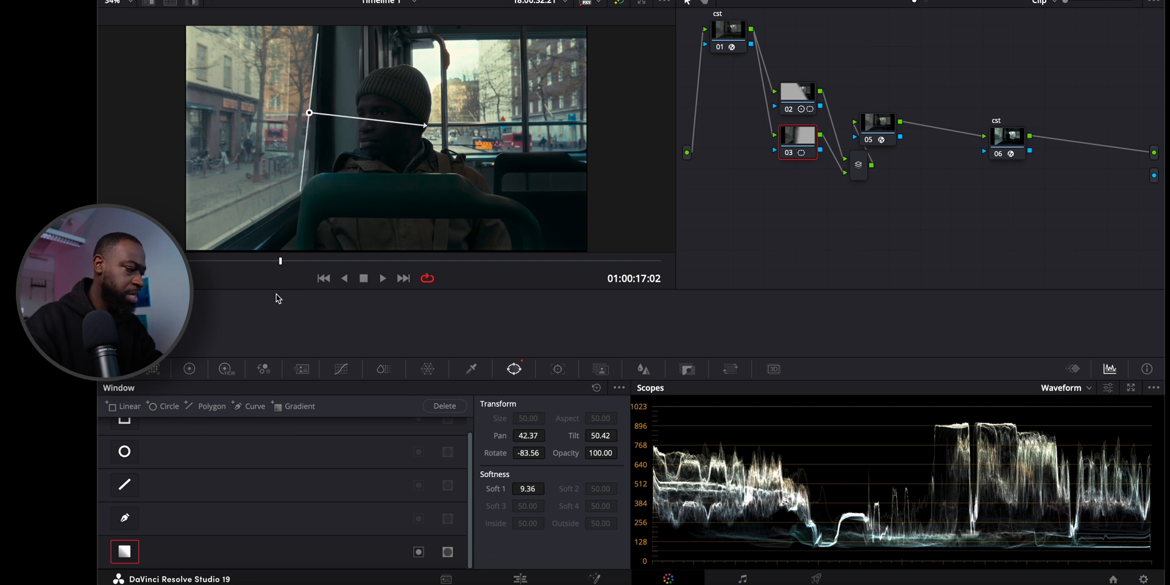
# Set node 03's Contrast to 1.144 and tighten its gradient softness so the falloff ends before the man's face.
pyautogui.click(190, 369)
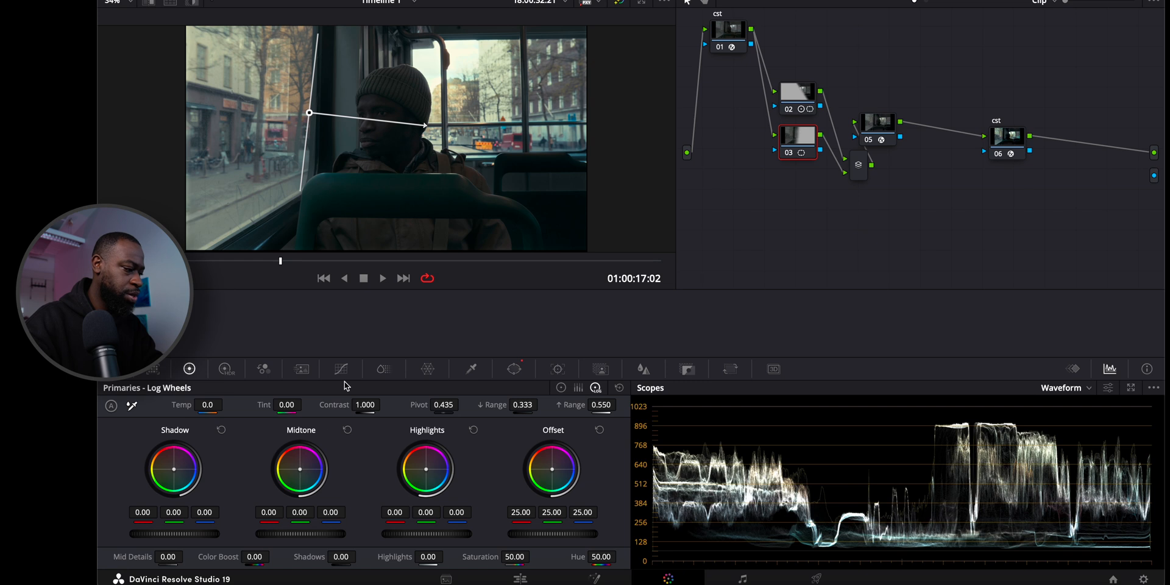
pyautogui.moveTo(366, 405); pyautogui.dragTo(410, 404)
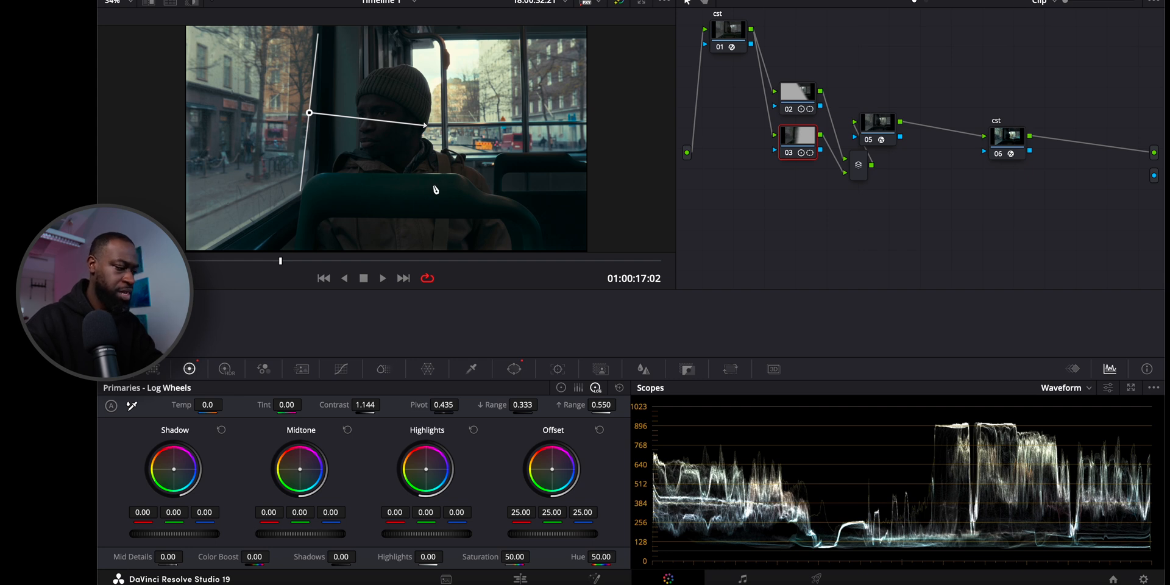
pyautogui.moveTo(423, 126); pyautogui.dragTo(342, 114)
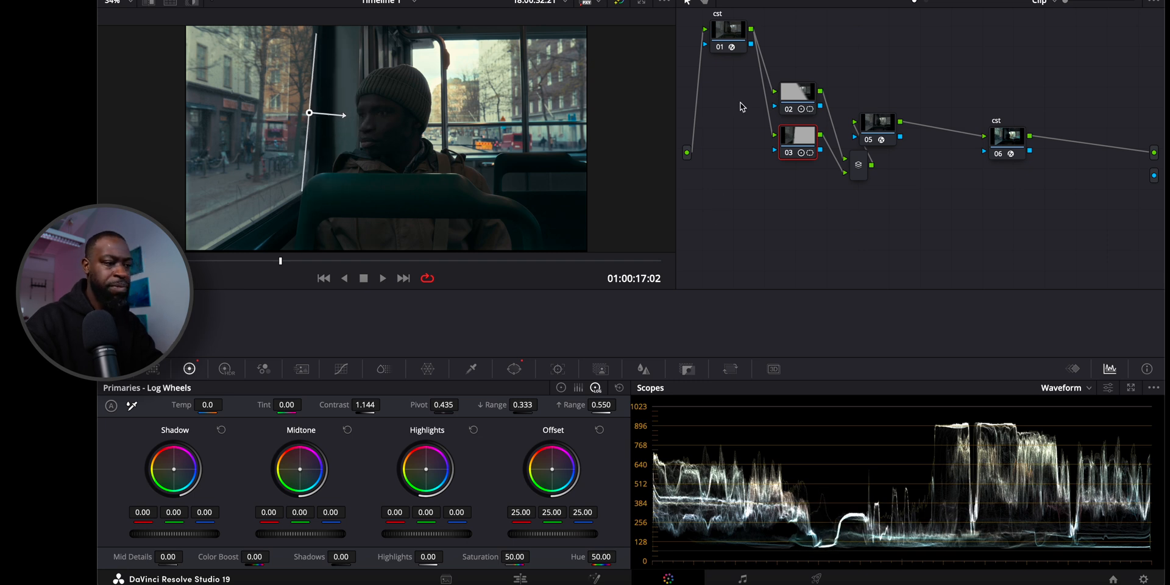
# Tidy the node tree by placing the layer mixer beside nodes 02 and 03 and node 05 just before the final cst node.
pyautogui.moveTo(890, 126); pyautogui.dragTo(931, 127)
pyautogui.moveTo(863, 160); pyautogui.dragTo(947, 119)
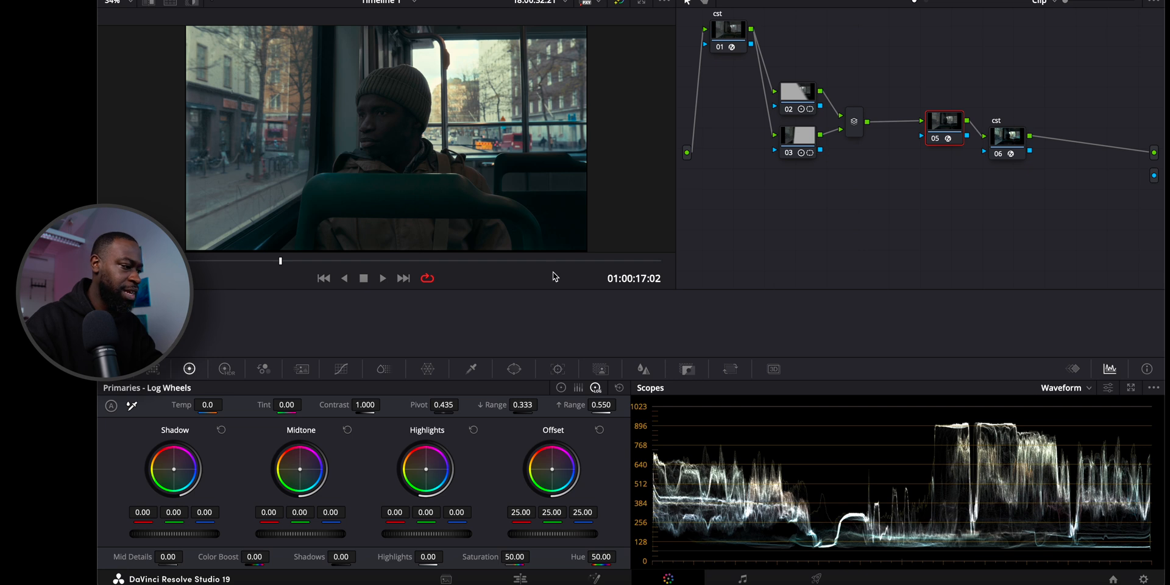
# Review the graded bus shot in full-screen playback, checking different parts of the clip, including around 01:00:52:00.
pyautogui.press('p')
pyautogui.press('space')
pyautogui.press('space')
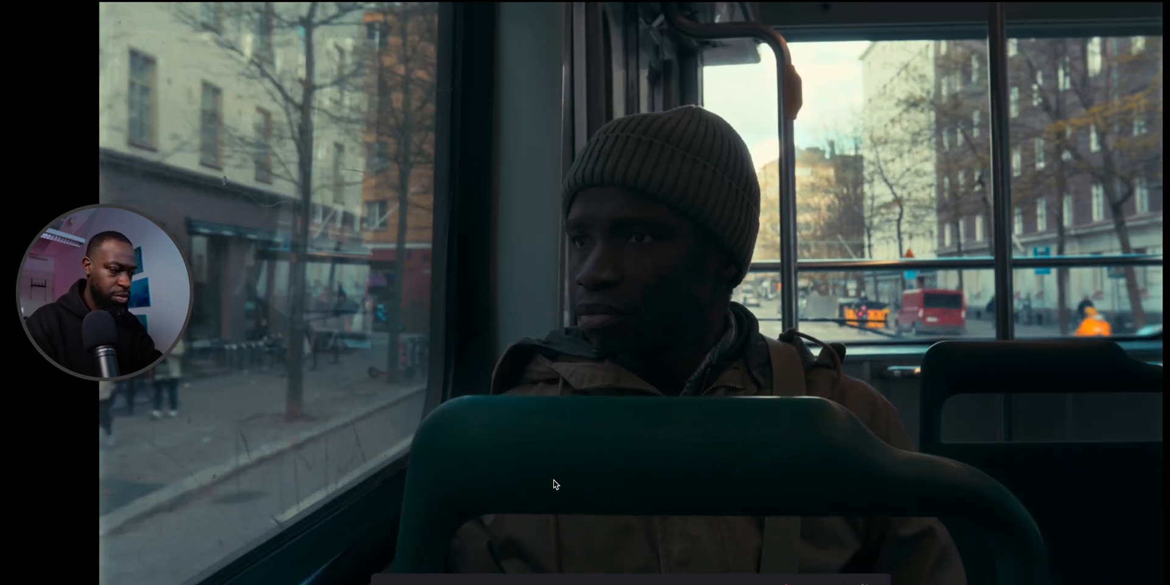
pyautogui.moveTo(580, 583); pyautogui.dragTo(741, 581)
pyautogui.press('Escape')
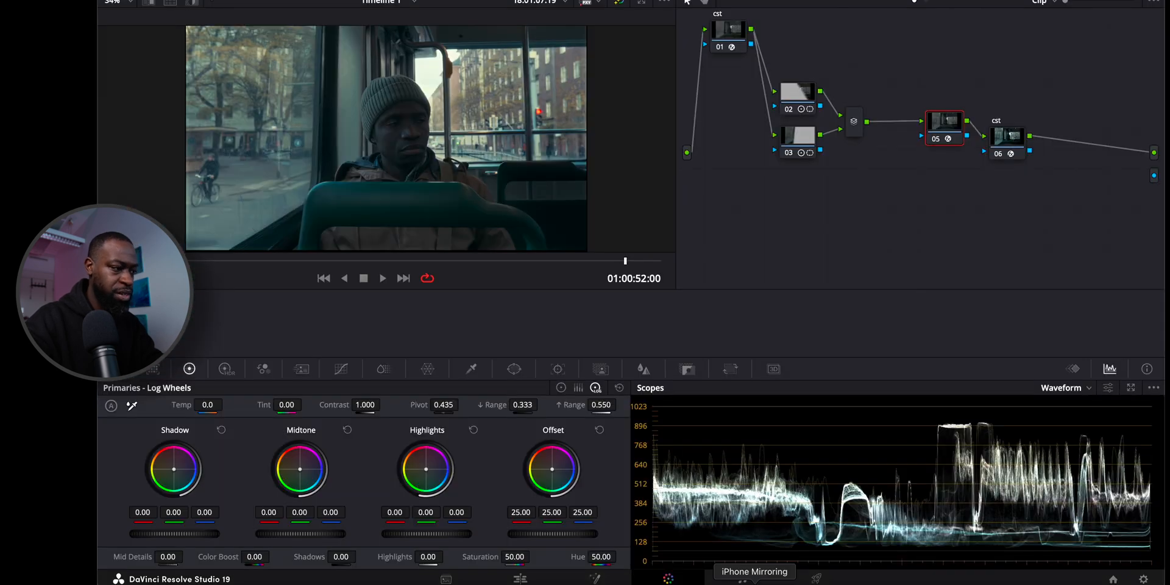
pyautogui.press('space')
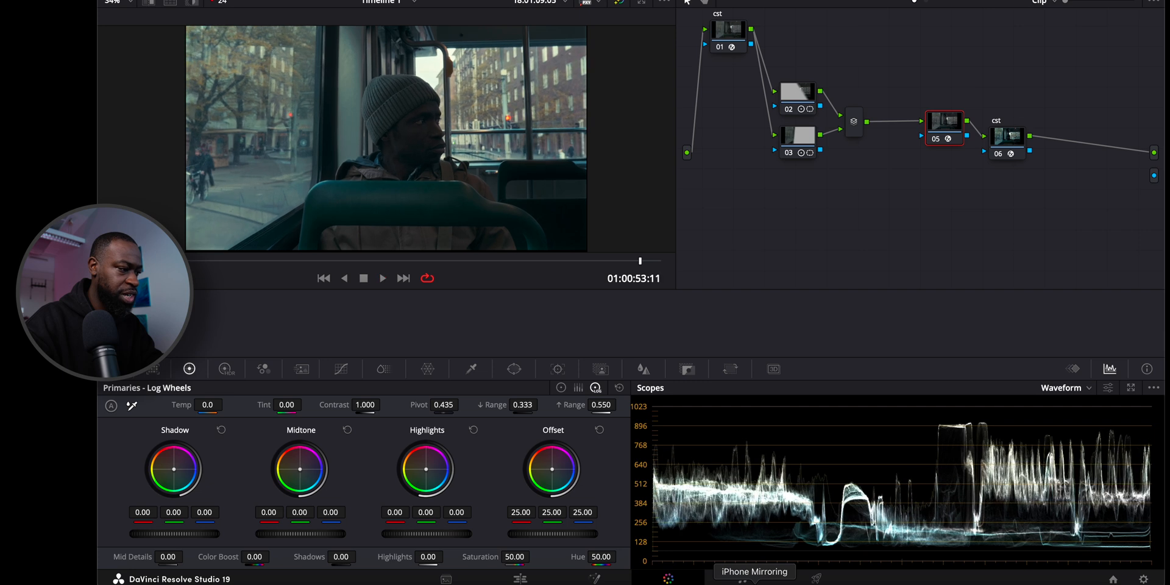
pyautogui.moveTo(641, 263); pyautogui.dragTo(299, 271)
pyautogui.press('super+f')
pyautogui.press('space')
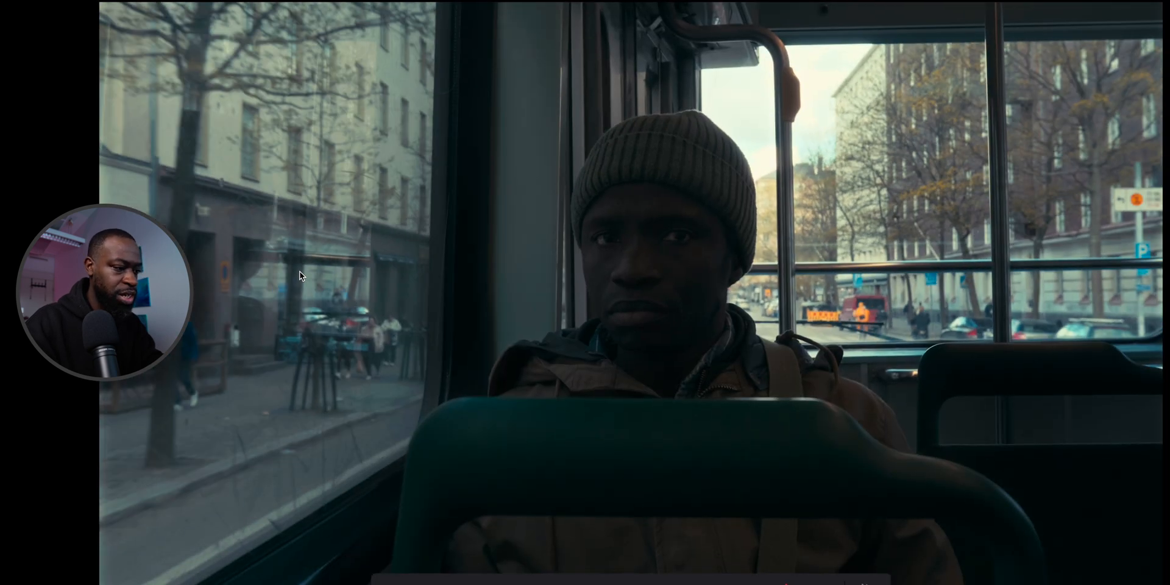